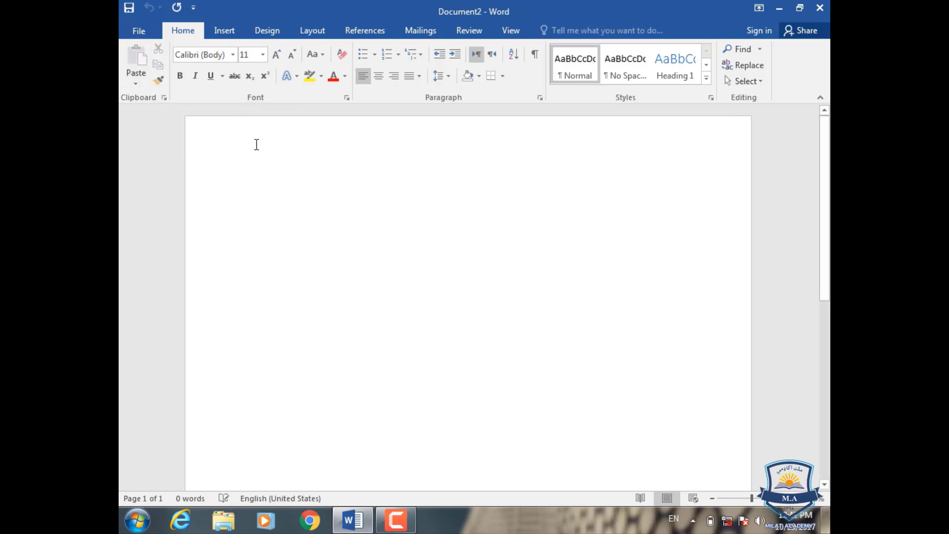
Fill the blank document with sample paragraphs using =rand()
type("=rand")
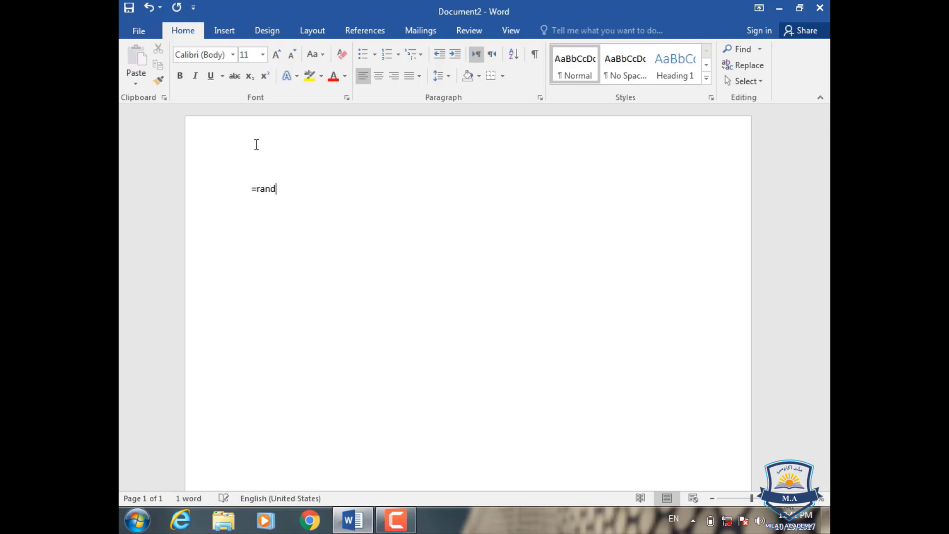
type("()")
key("Return")
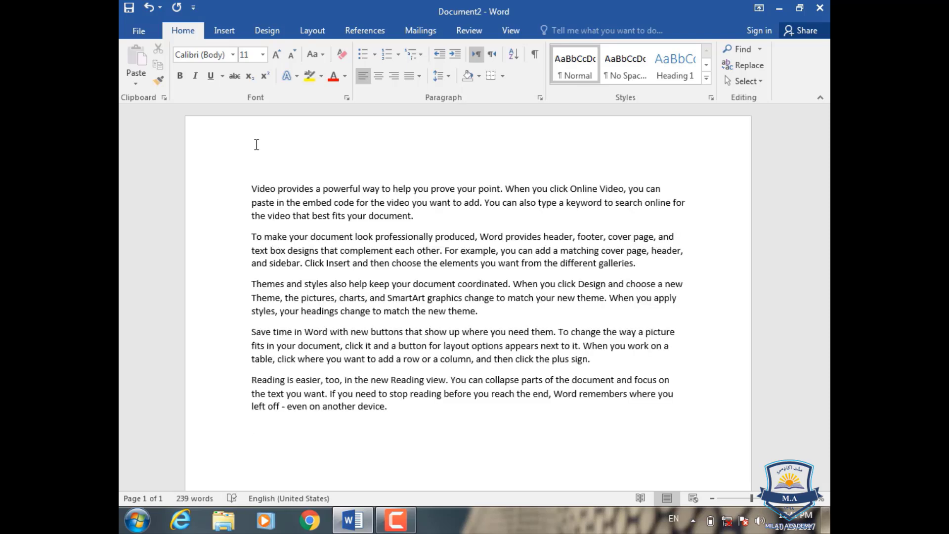
Copy the first paragraph, beginning "Video provides a powerful way", to the clipboard
left_click_drag(418, 218, 249, 184)
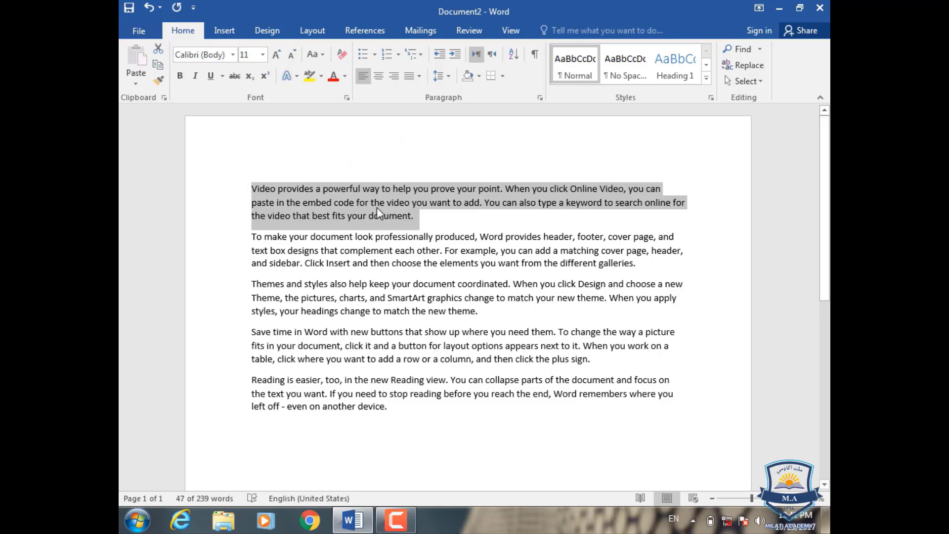
left_click(404, 410)
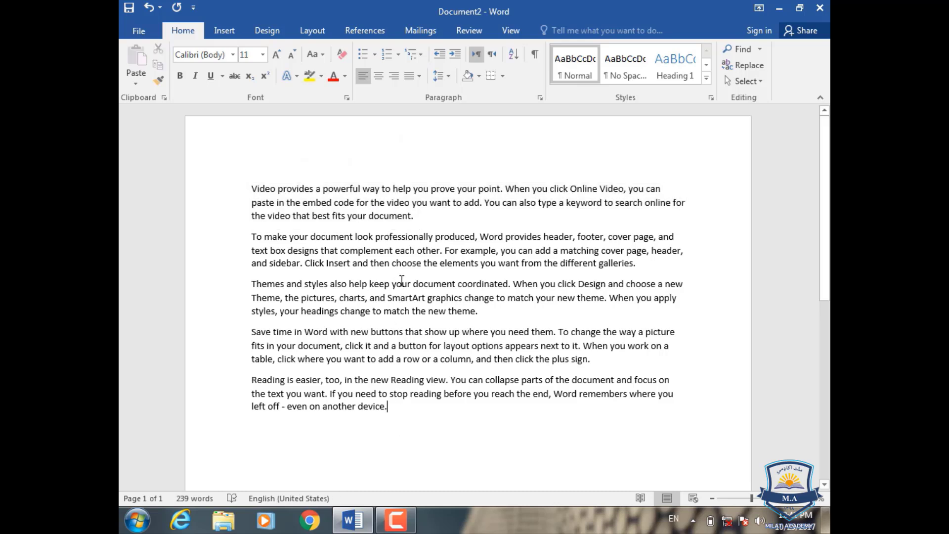
left_click_drag(421, 216, 255, 192)
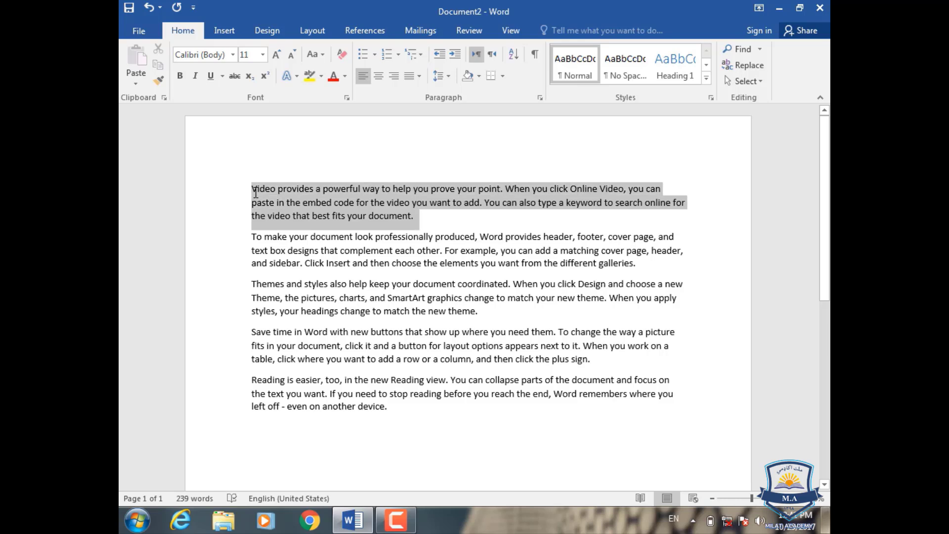
right_click(304, 192)
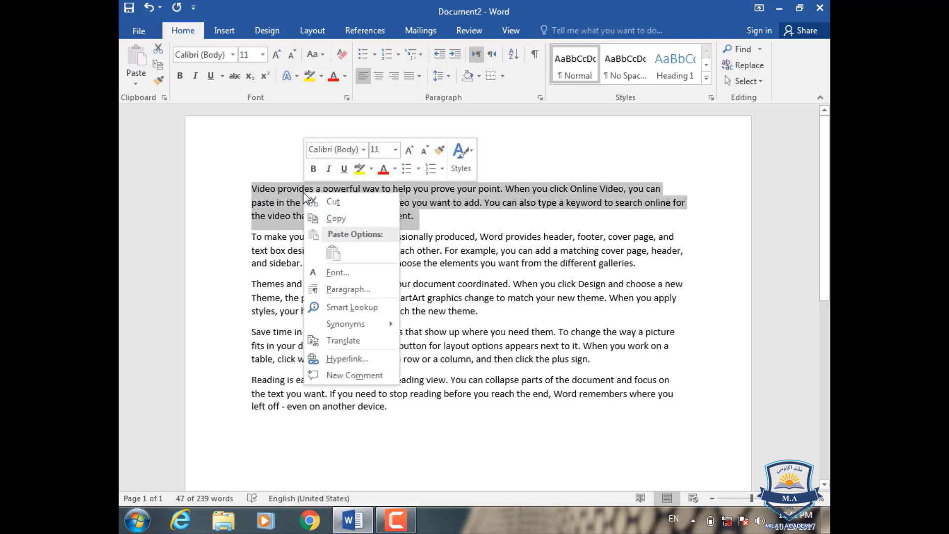
left_click(331, 220)
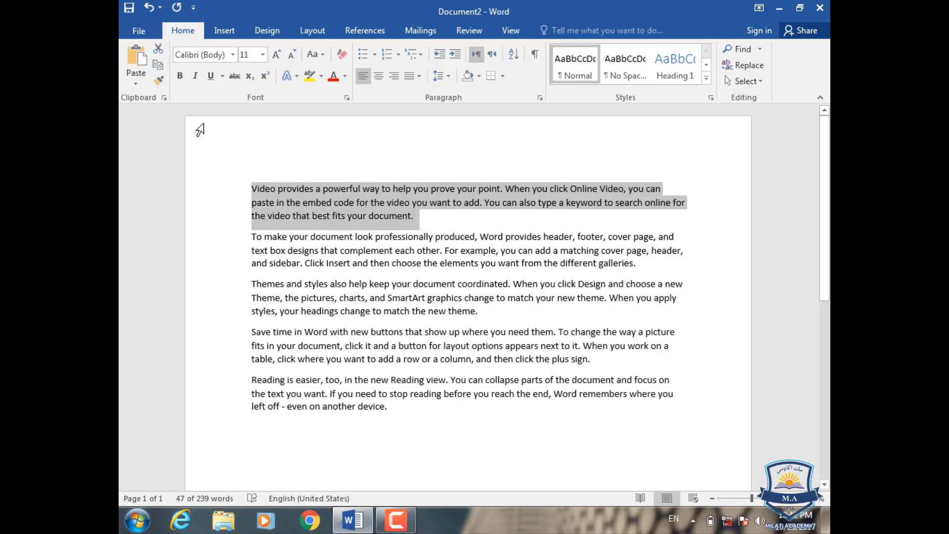
left_click(160, 74)
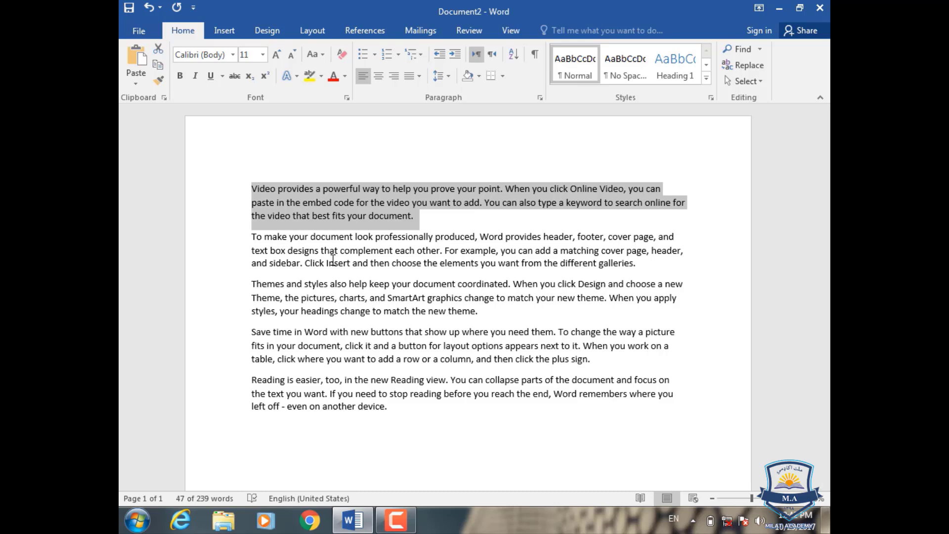
right_click(406, 211)
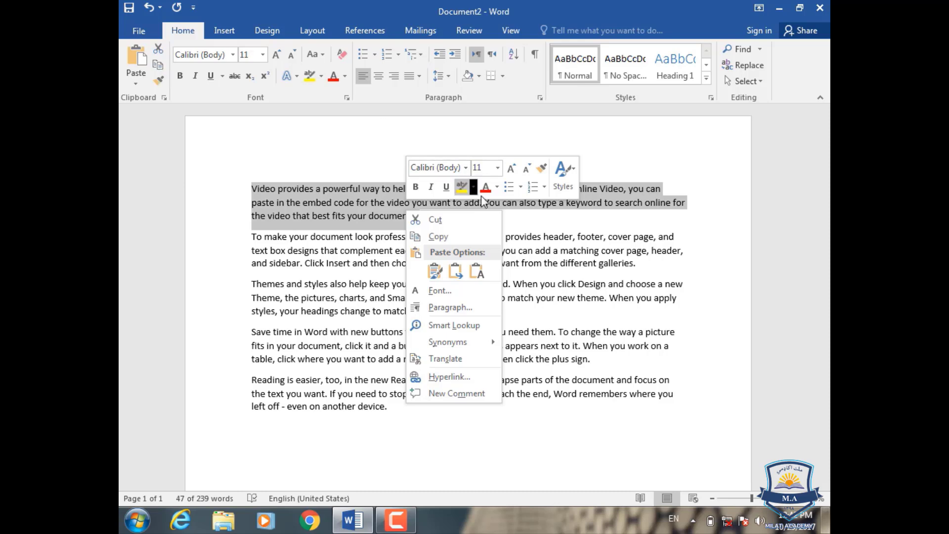
left_click(507, 209)
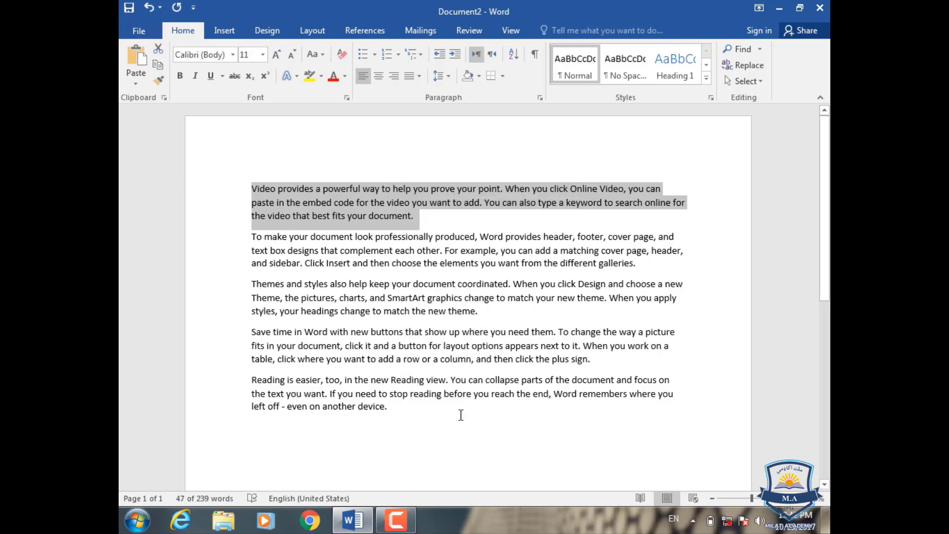
Paste the copied paragraph on a new line below the last paragraph
left_click(385, 431)
key("Return")
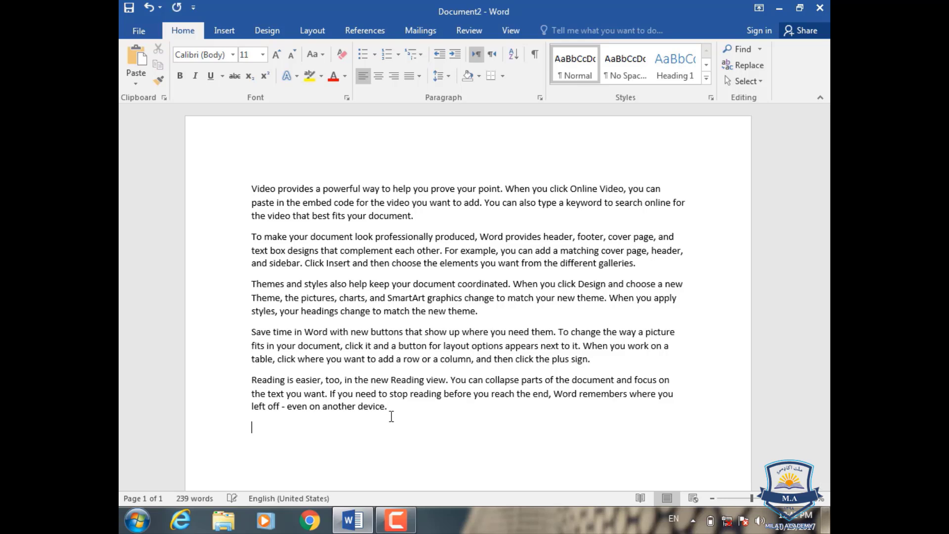
right_click(340, 428)
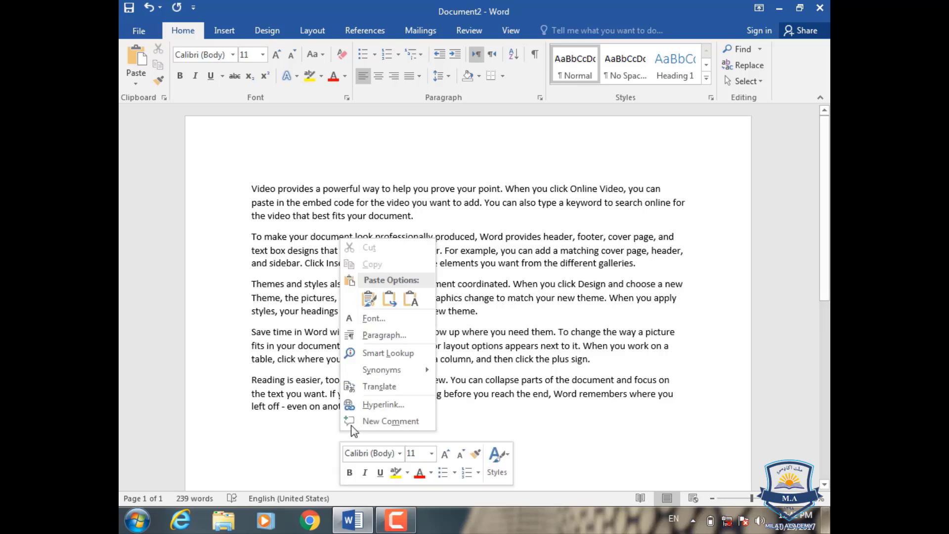
left_click(369, 297)
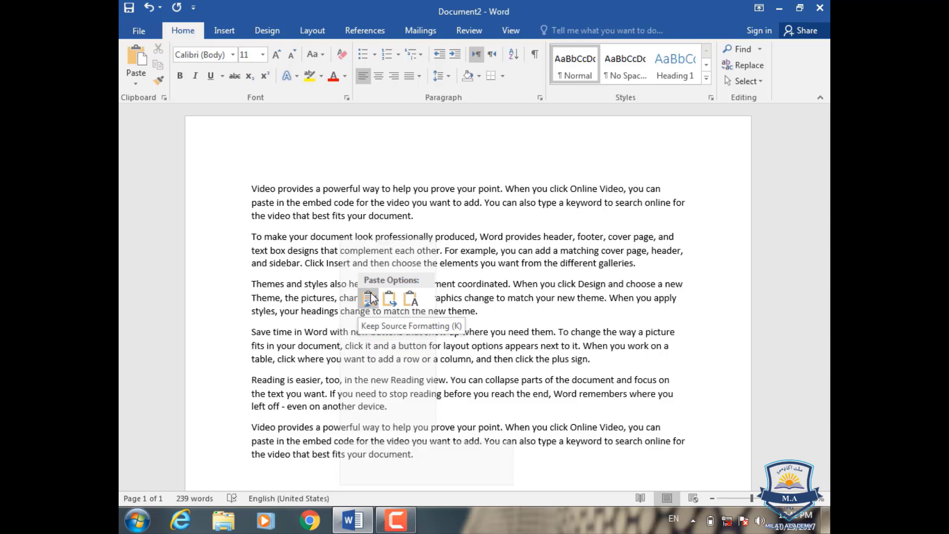
left_click(517, 432)
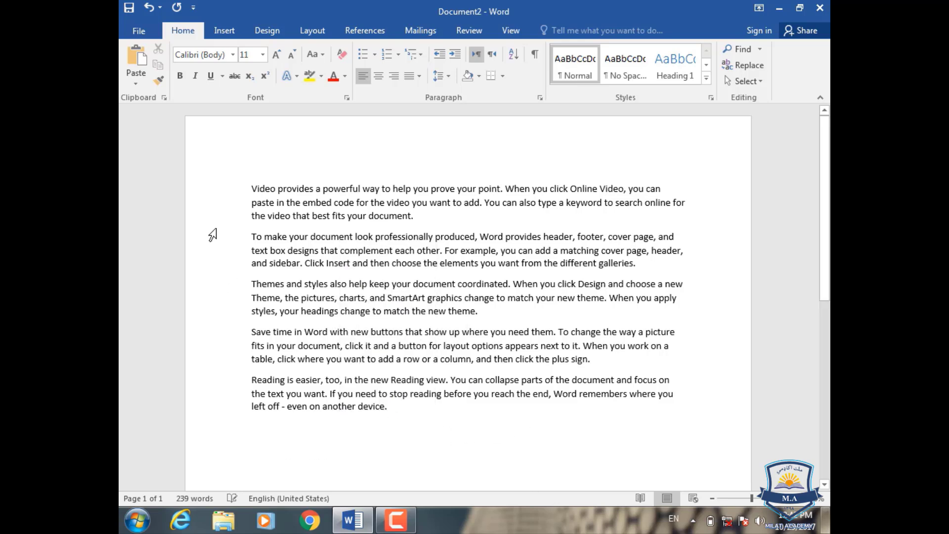
left_click(135, 84)
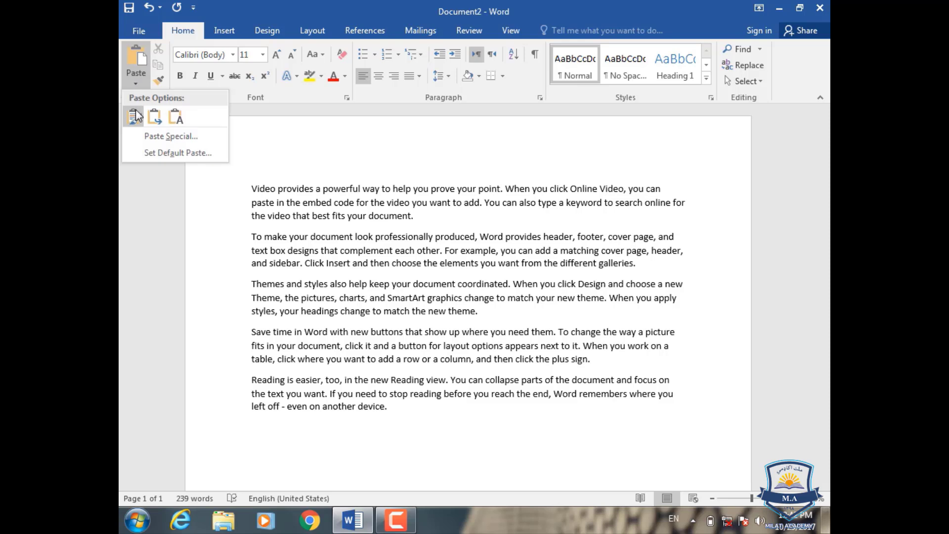
key("Escape")
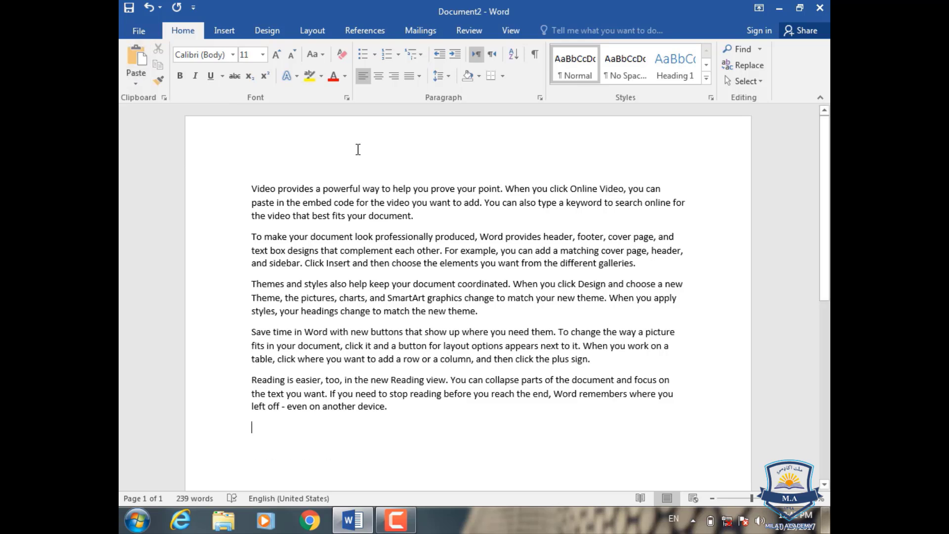
key("ctrl+v")
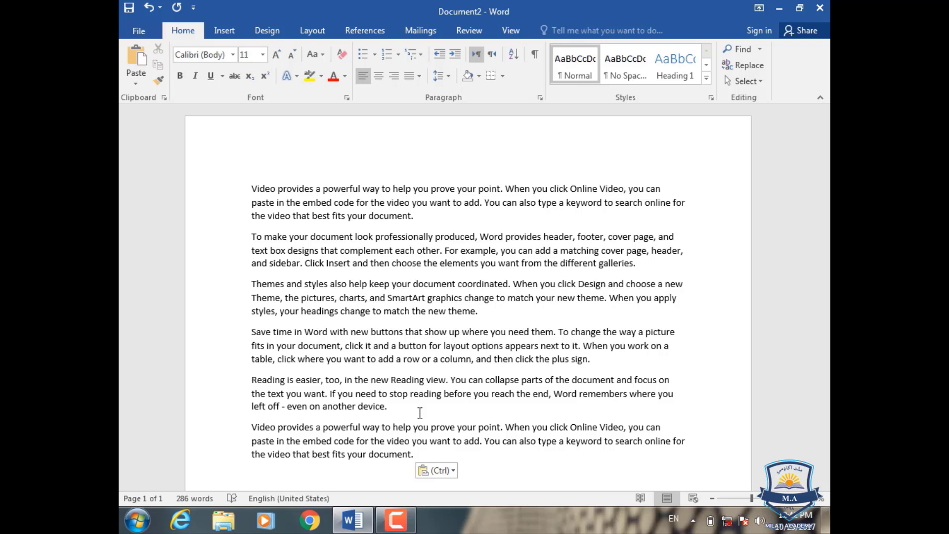
Cut the first paragraph, beginning "Video provides a powerful way", from the beginning of the document
left_click_drag(440, 217, 248, 190)
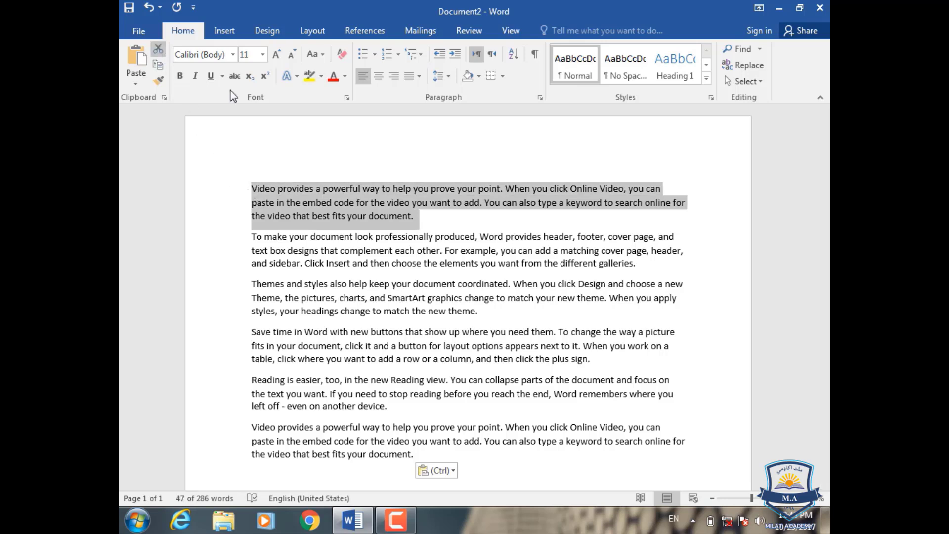
left_click(425, 210)
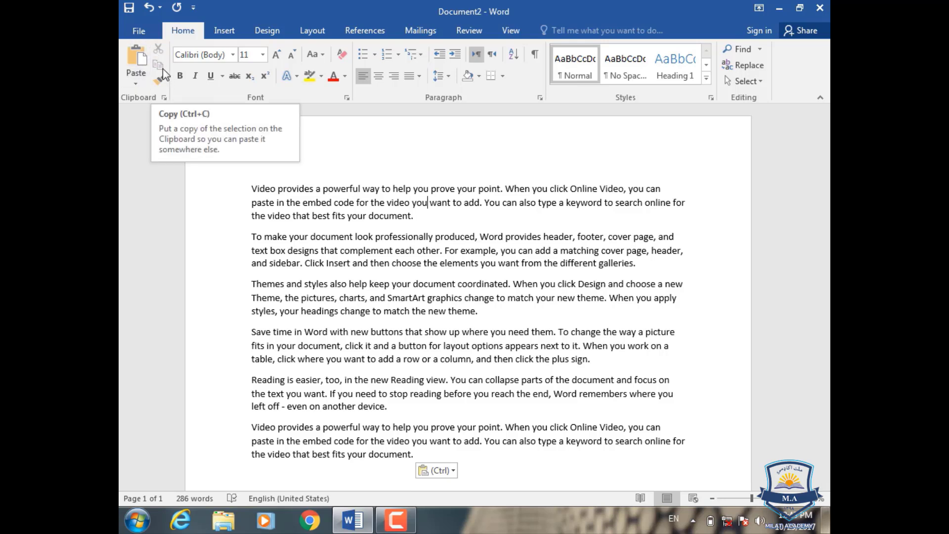
left_click_drag(418, 217, 251, 179)
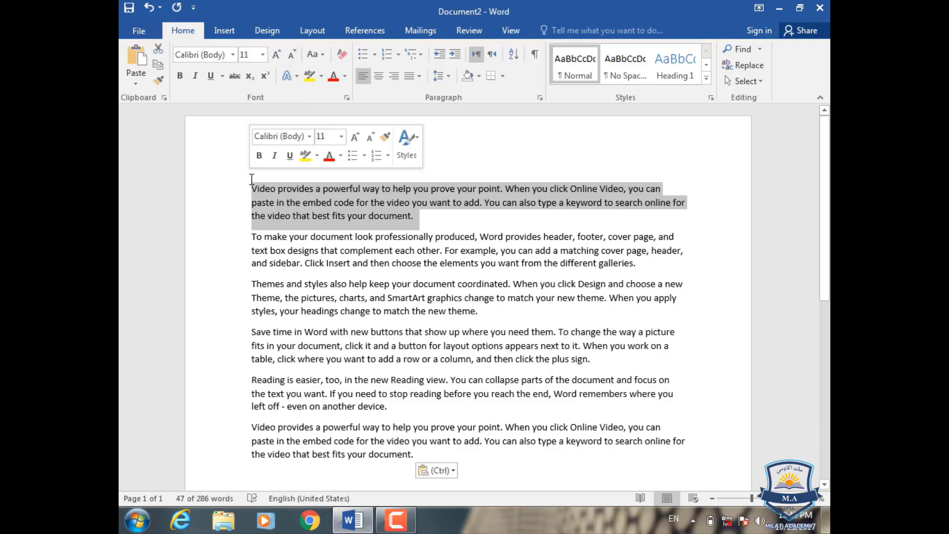
left_click(161, 52)
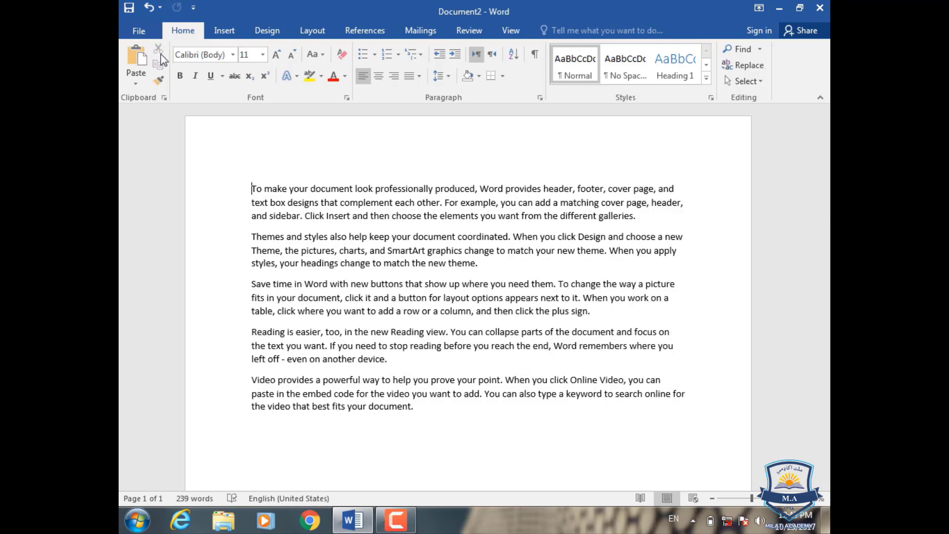
Add two new lines after the last paragraph and paste the cut paragraph there with Keep Source Formatting
left_click(448, 416)
key("Return")
key("Return")
right_click(360, 449)
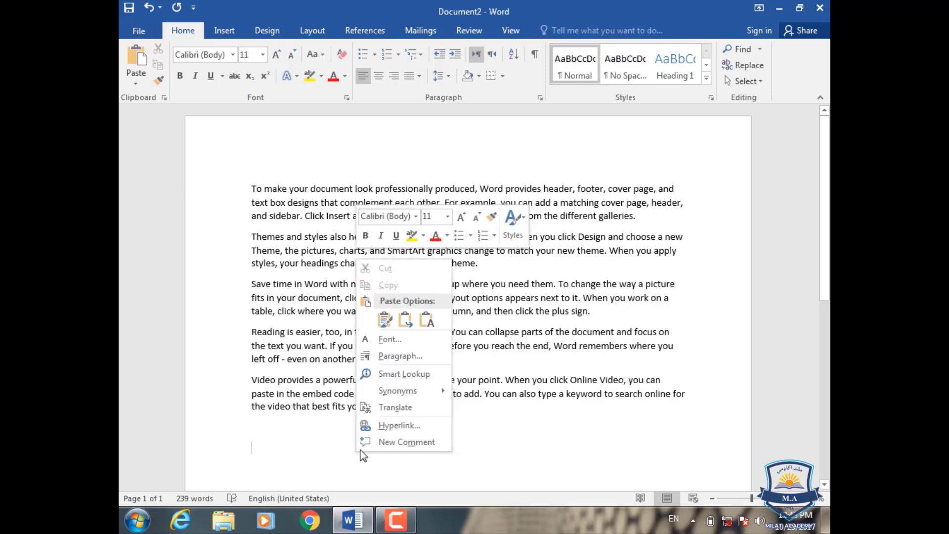
left_click(384, 320)
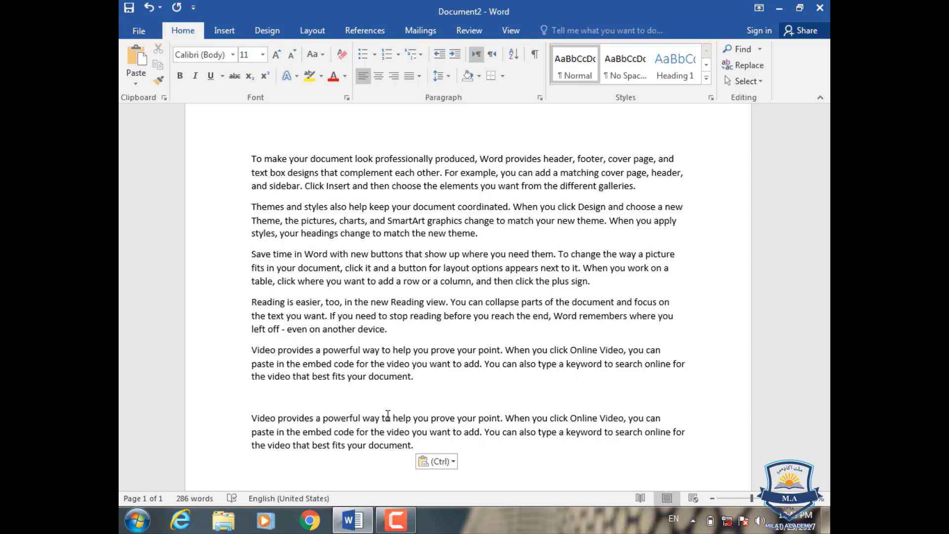
left_click(138, 84)
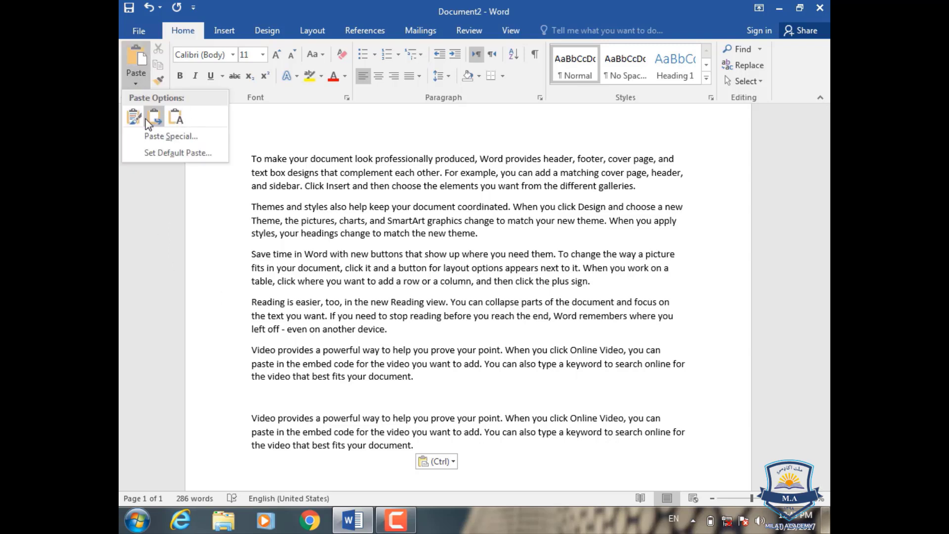
left_click(430, 407)
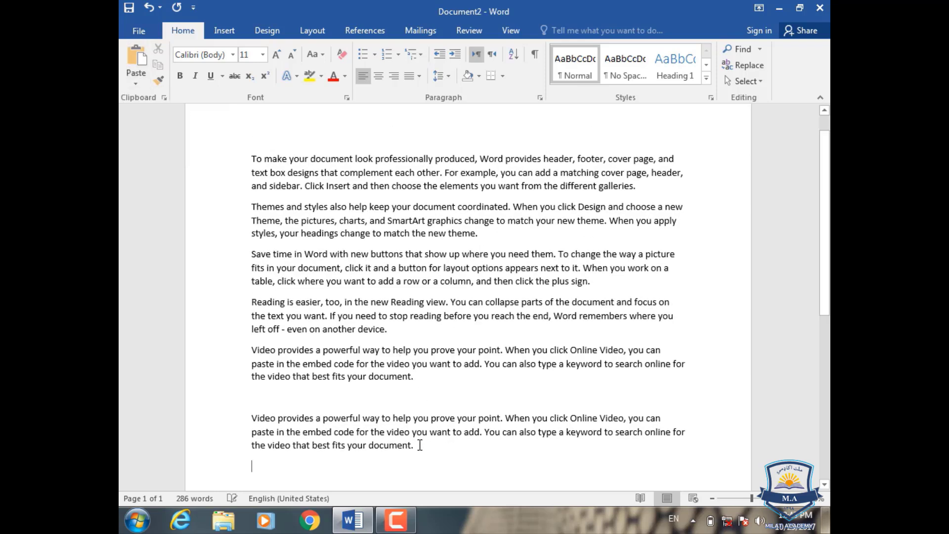
scroll(420, 445, "down", 1)
Launch Excel 2016 and create a blank workbook
left_click(137, 520)
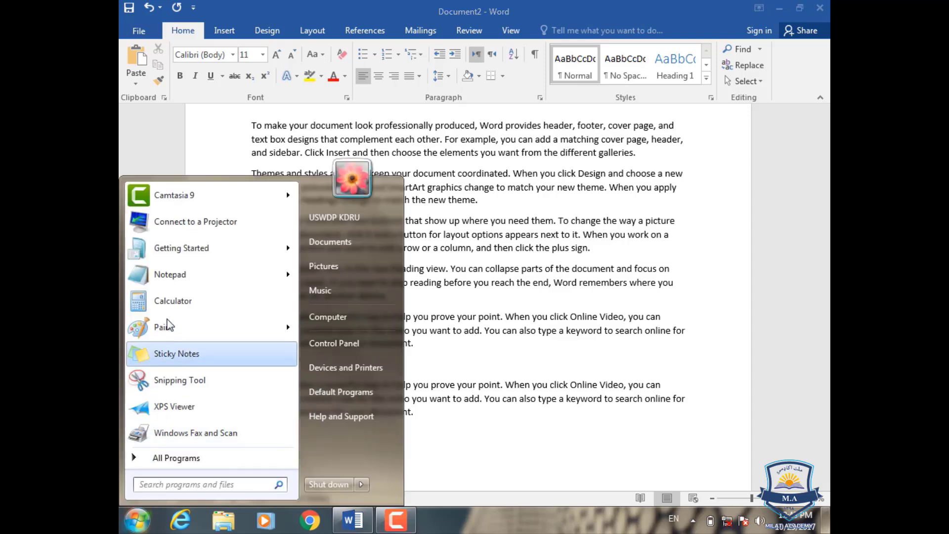
left_click(164, 457)
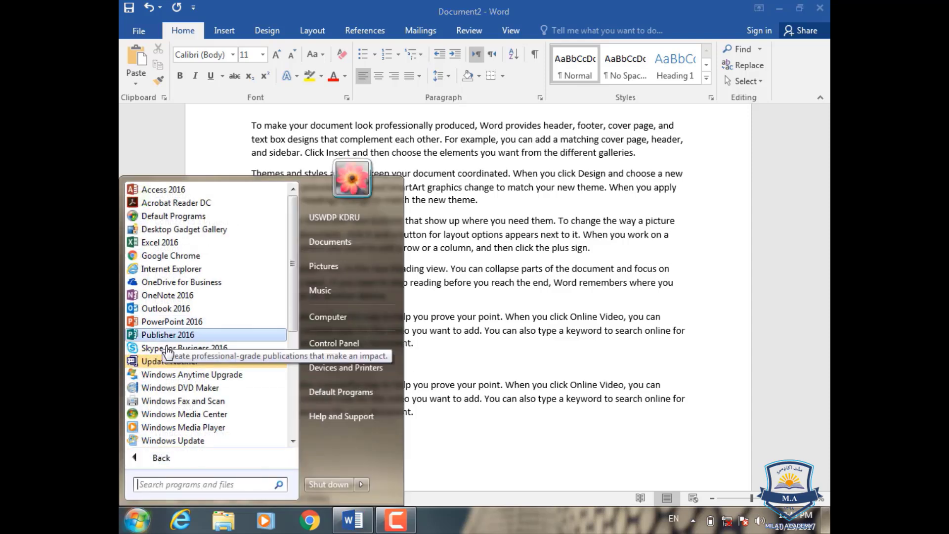
left_click(163, 242)
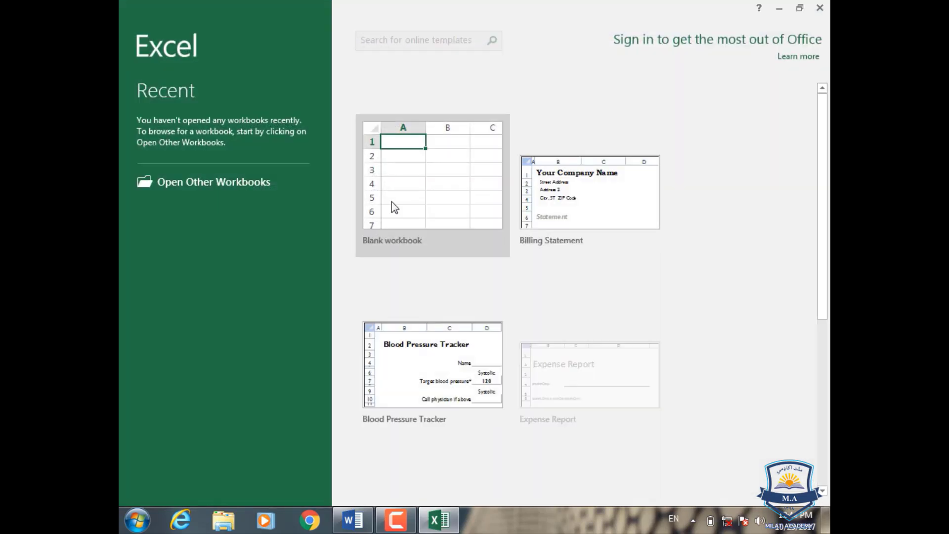
left_click(429, 188)
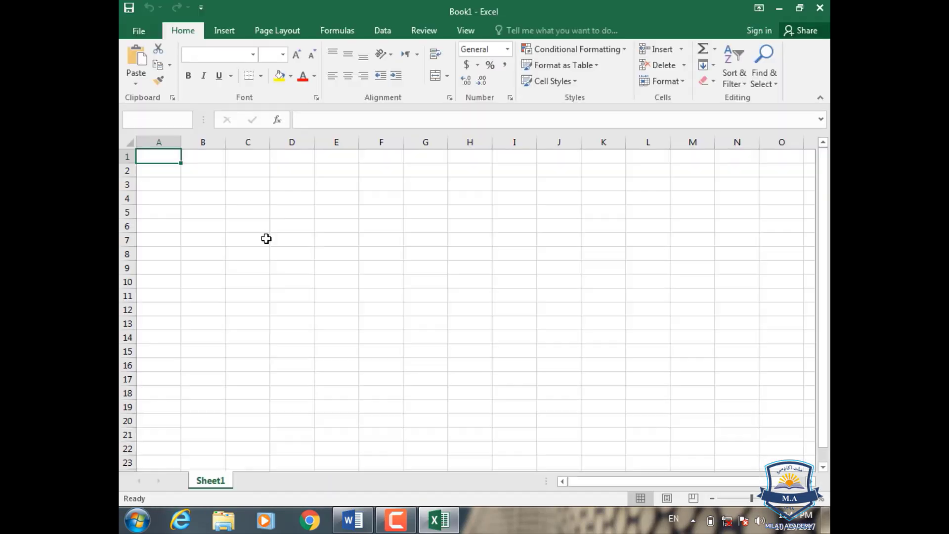
Enter the numbers 1 to 6 in cells A1 through A6
type("1")
key("Return")
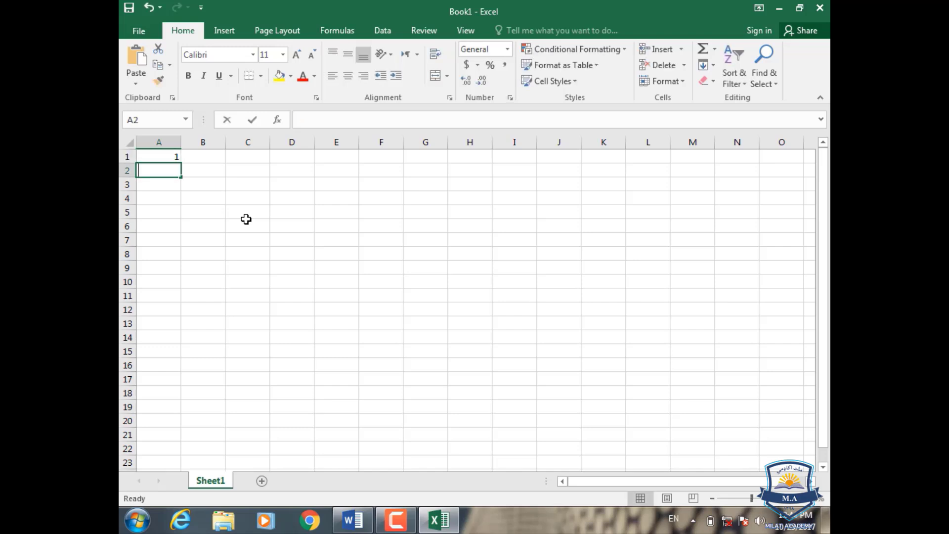
type("2")
key("Return")
type("3")
key("Return")
type("4")
key("Return")
type("5")
key("Return")
type("6")
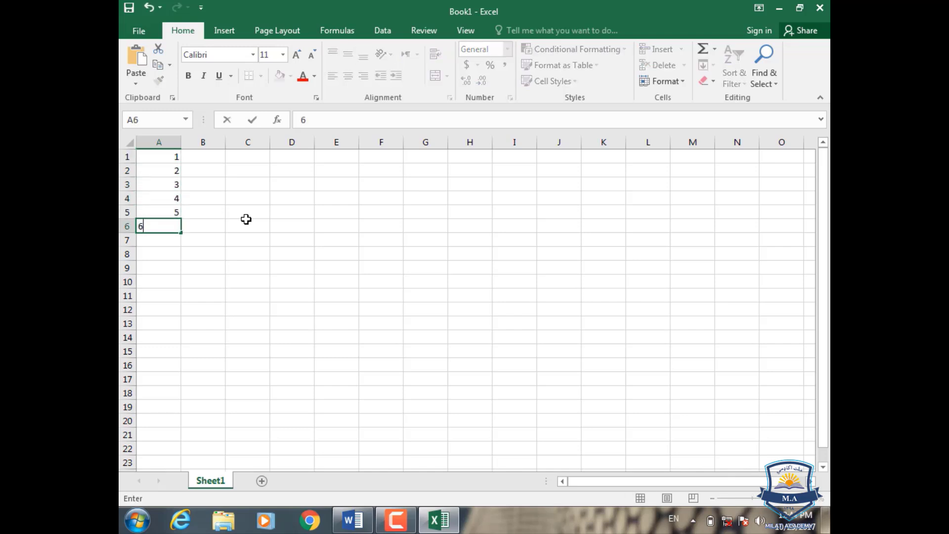
key("Return")
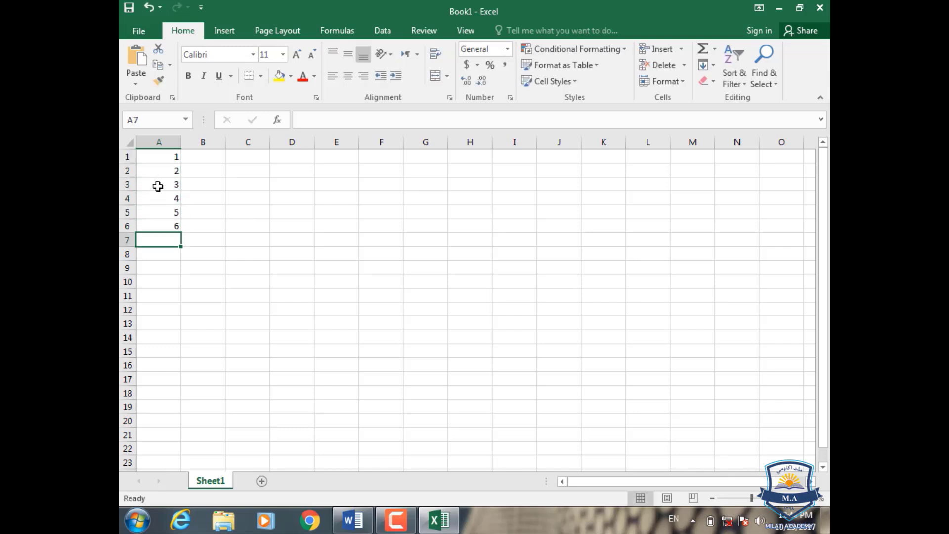
Copy the range A1:A6 and switch back to the Word document
left_click_drag(153, 156, 161, 192)
left_click_drag(161, 222, 162, 225)
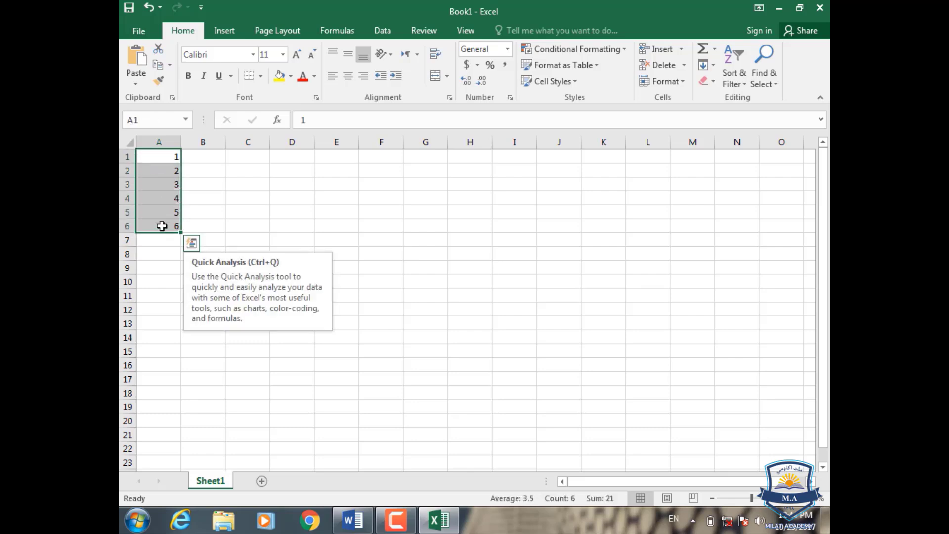
key("ctrl+c")
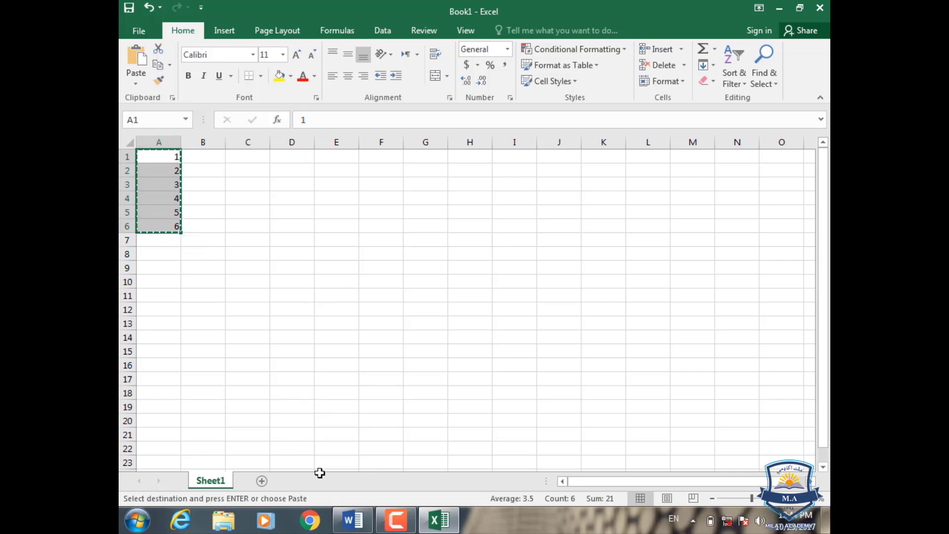
left_click(352, 519)
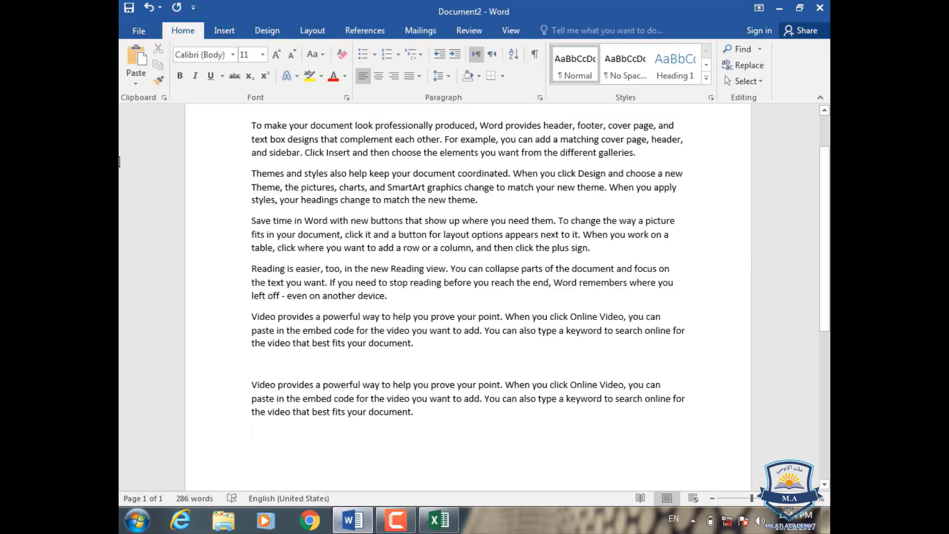
Paste the copied cells on a new line below the last paragraph with Keep Source Formatting
left_click(133, 85)
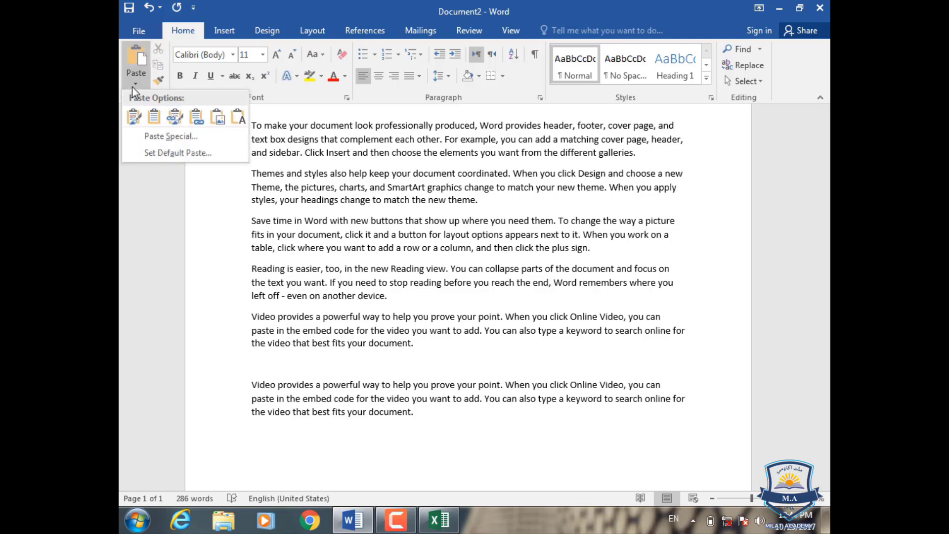
left_click(419, 414)
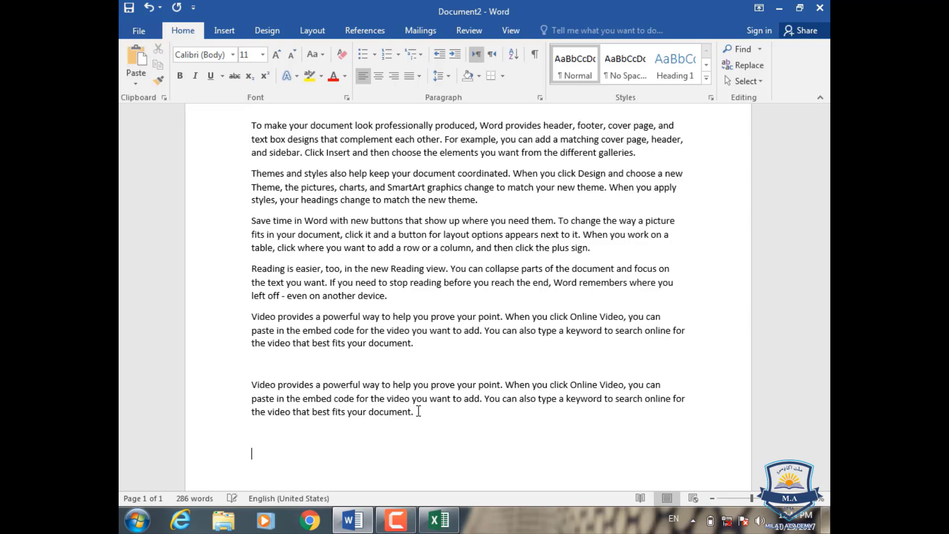
scroll(295, 453, "down", 3)
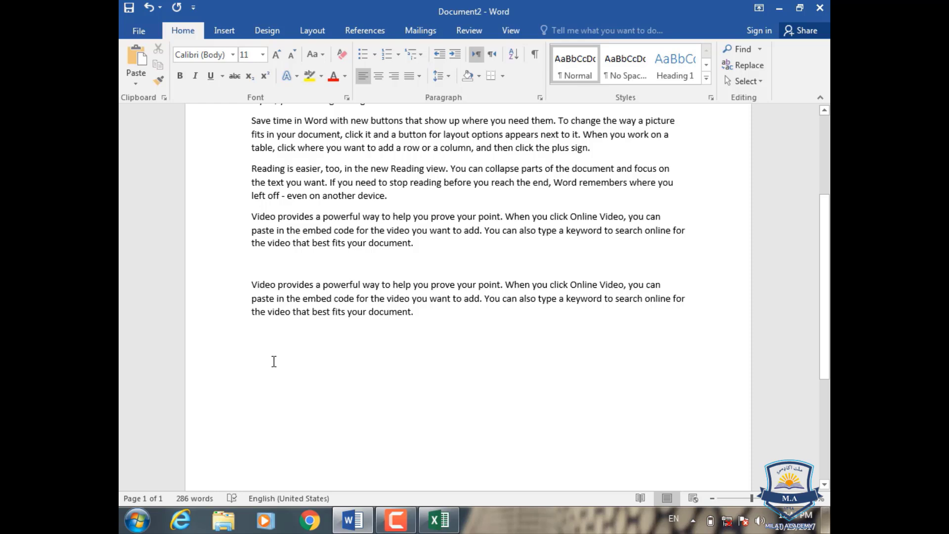
left_click(135, 83)
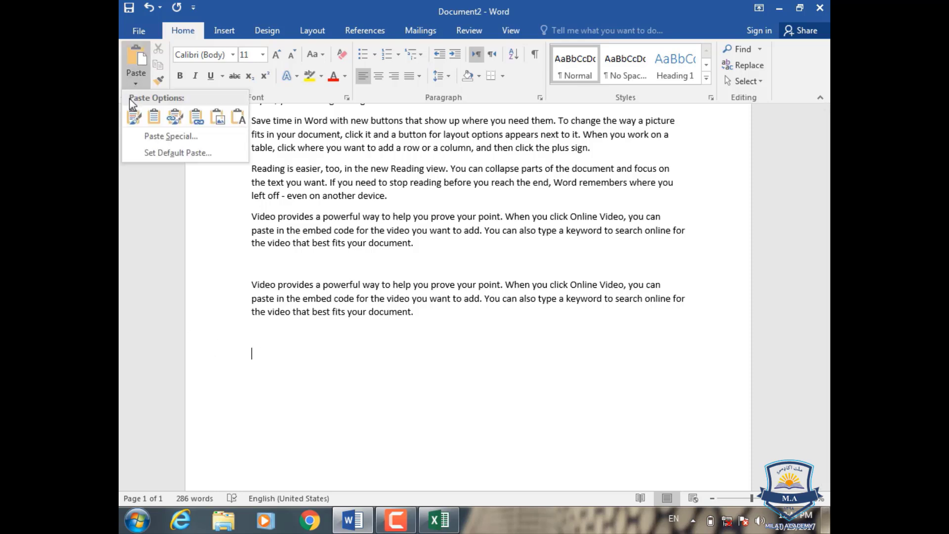
left_click(133, 124)
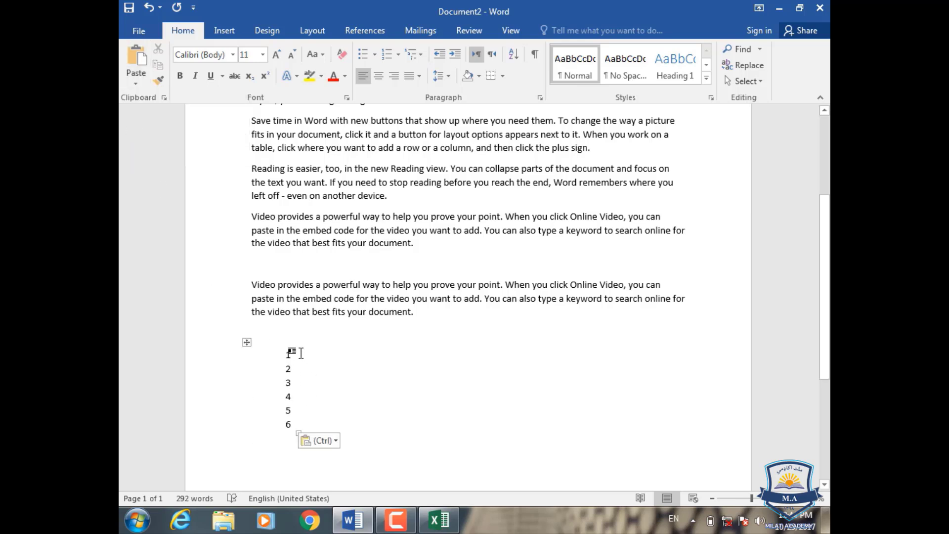
Try adding an extra 2 and a line break in the pasted table's second row, and undo back to before the paste
left_click(301, 353)
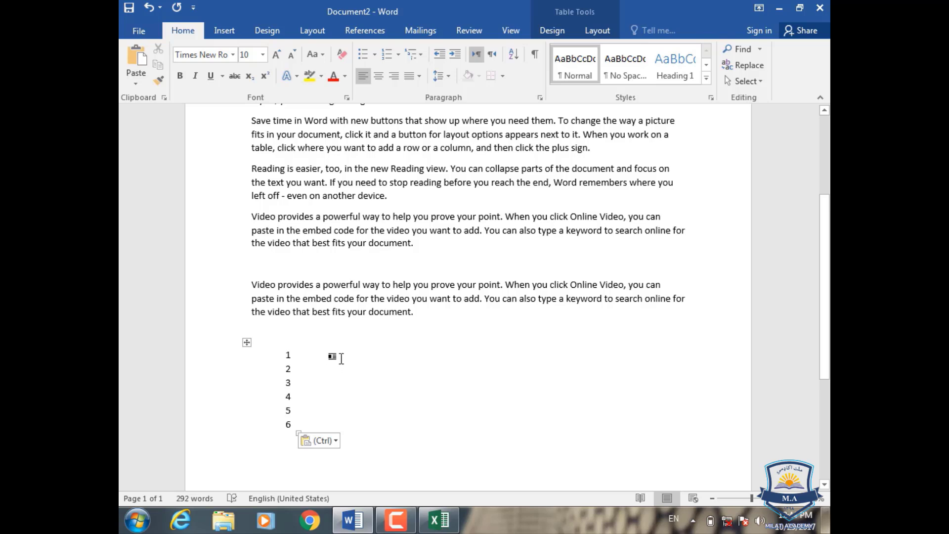
type("2")
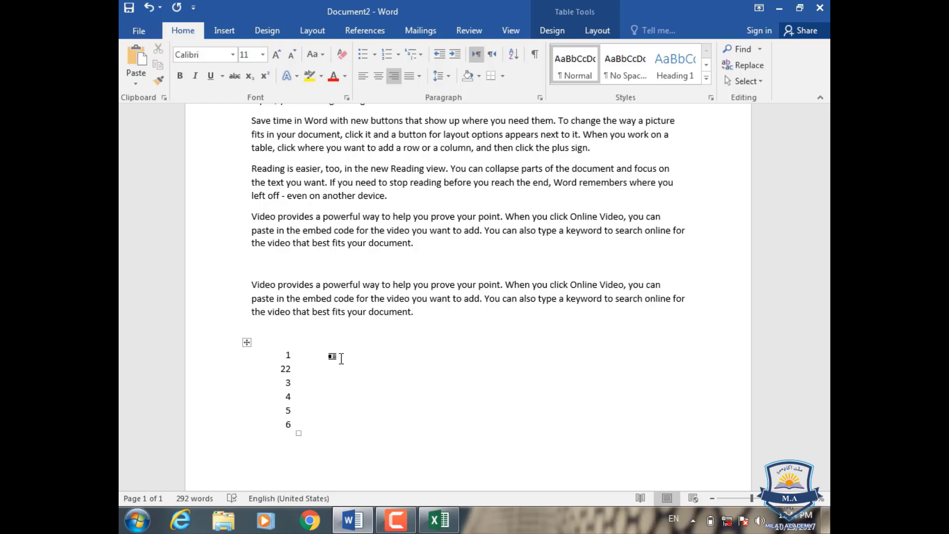
key("Return")
left_click(138, 79)
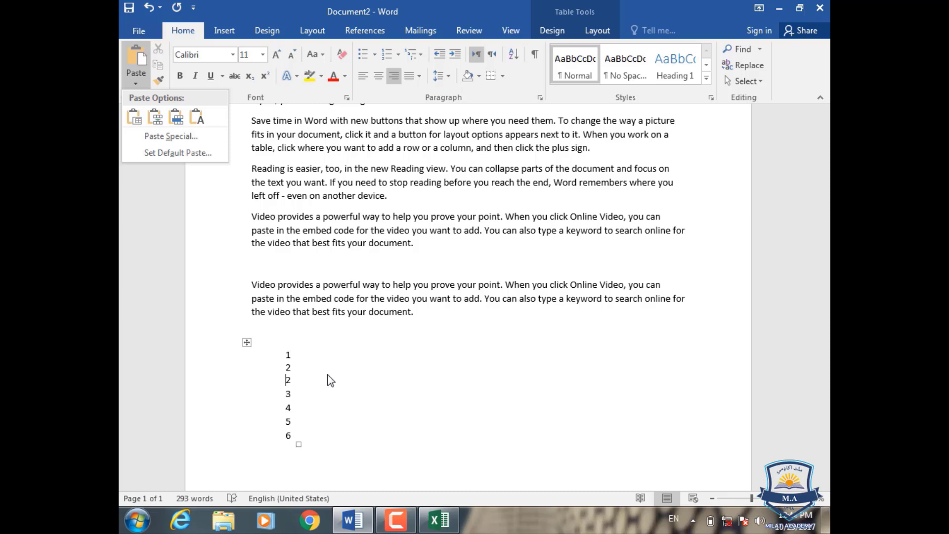
key("Escape")
key("ctrl+z")
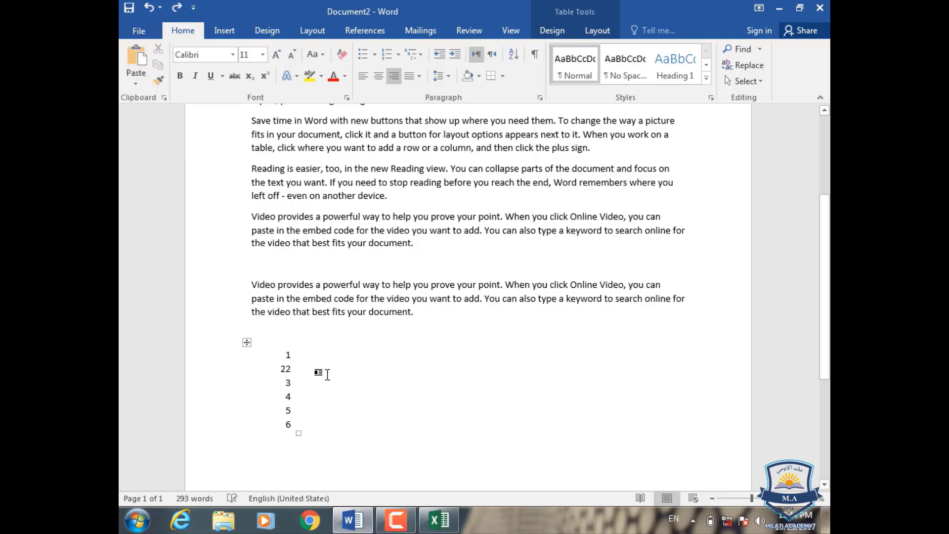
key("ctrl+z")
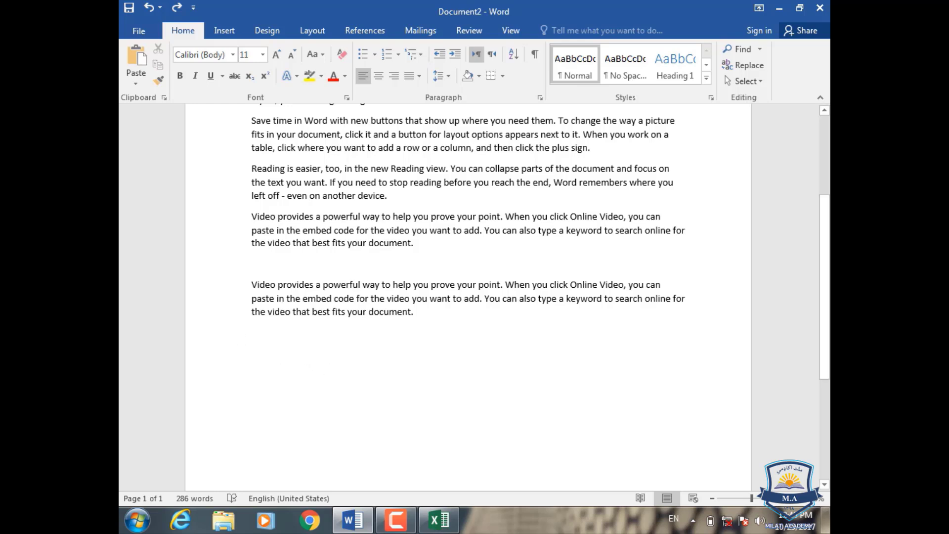
Paste the copied cells below the last paragraph with Use Destination Styles and undo the paste
left_click(136, 85)
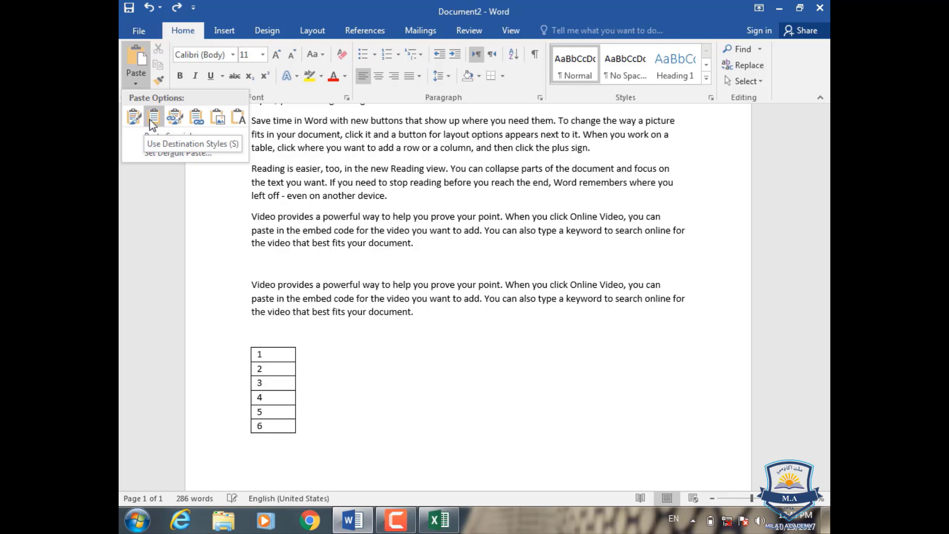
left_click(153, 118)
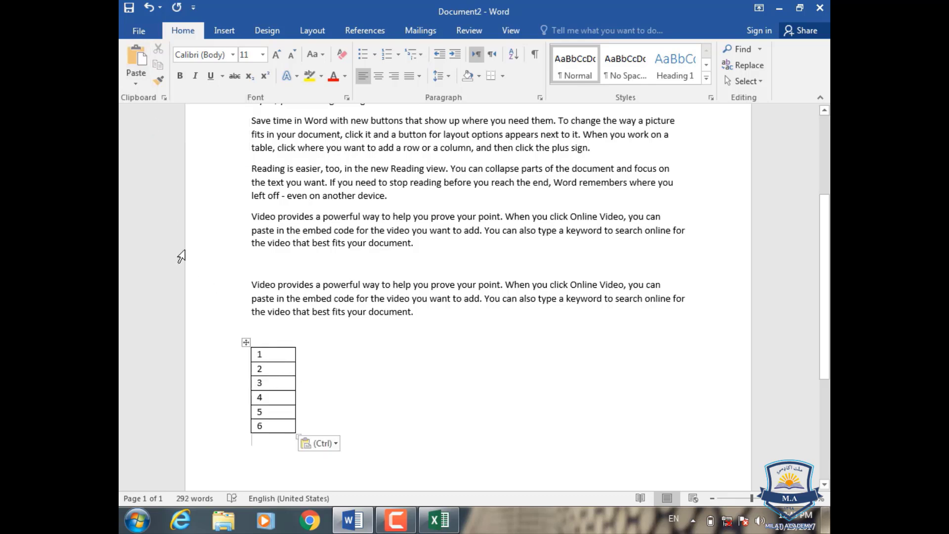
key("ctrl+z")
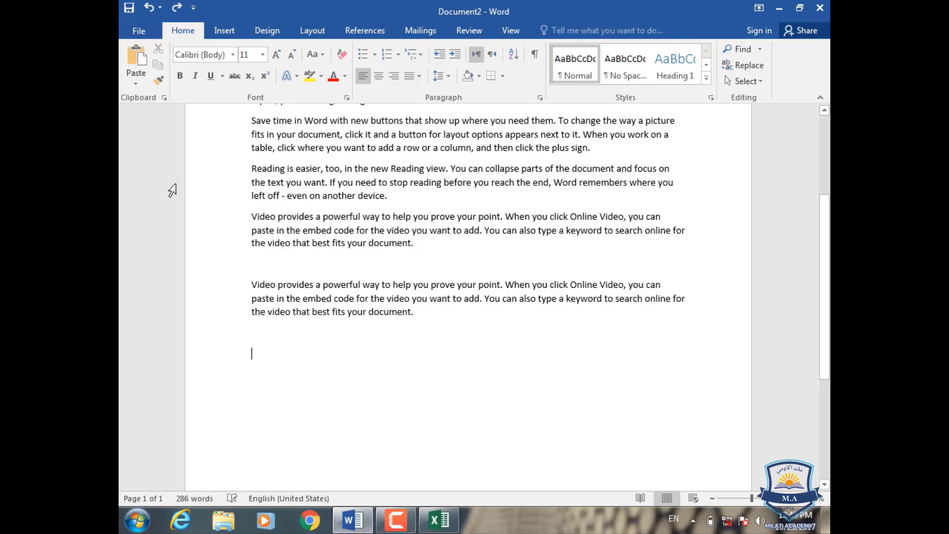
Paste the cells with Link & Keep Source Formatting, try enlarging the table, and undo both the resize and the paste
left_click(136, 80)
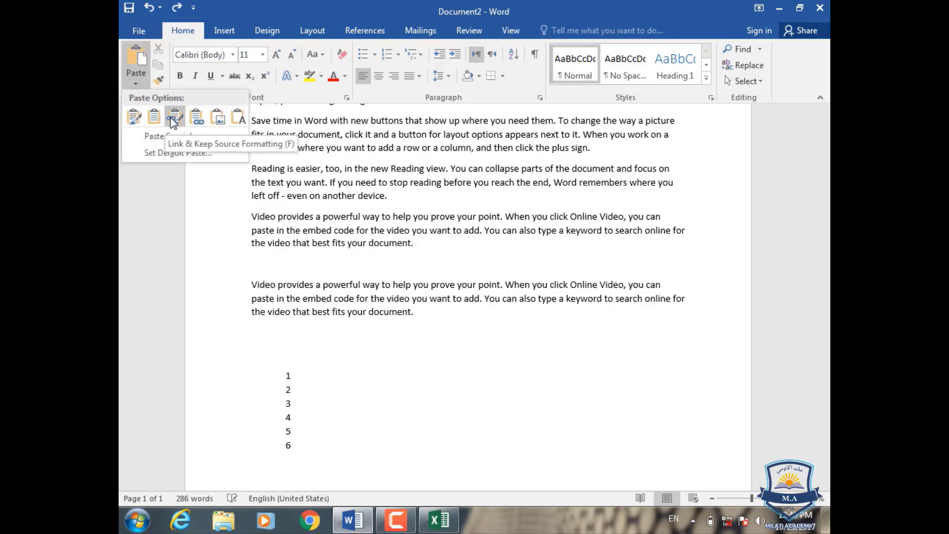
left_click(173, 120)
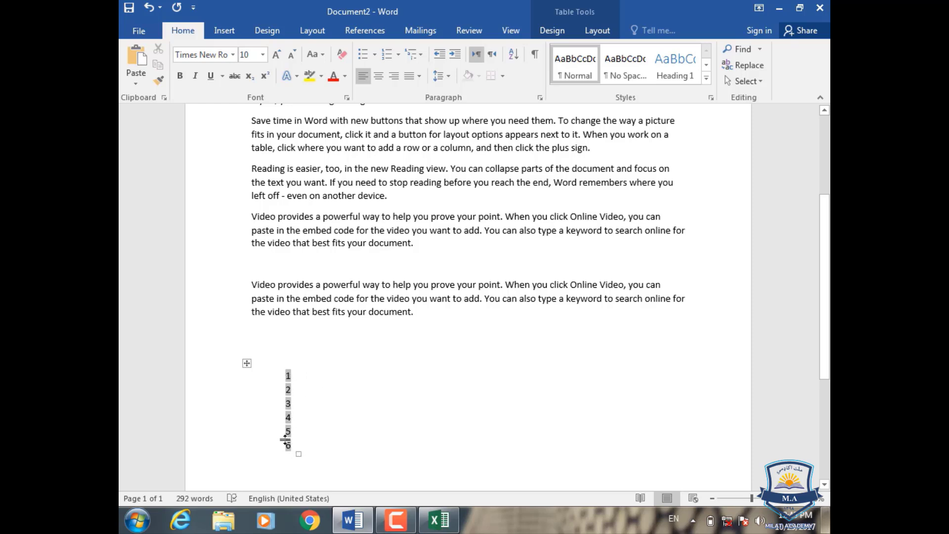
left_click_drag(296, 453, 333, 367)
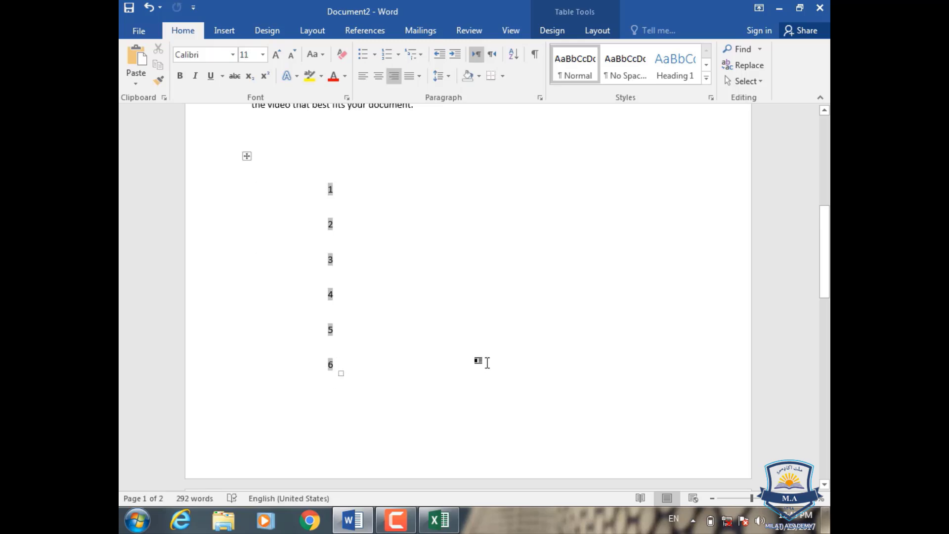
key("ctrl+z")
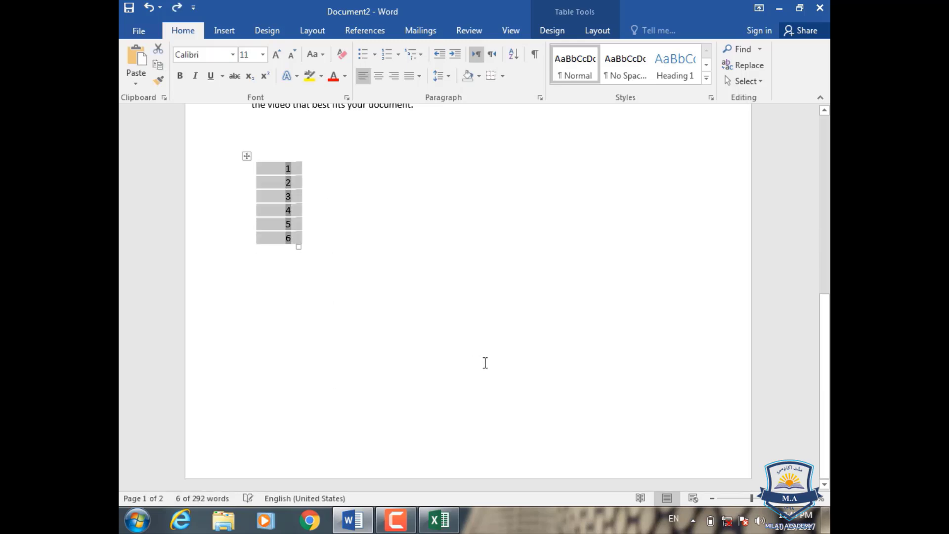
key("ctrl+x")
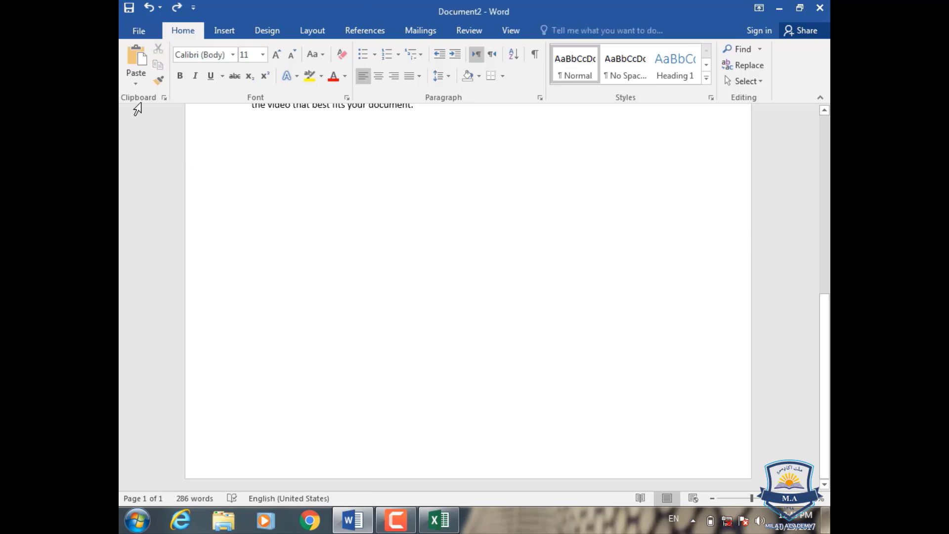
Paste the copied cells with Link & Use Destination Styles and undo the paste
left_click(136, 84)
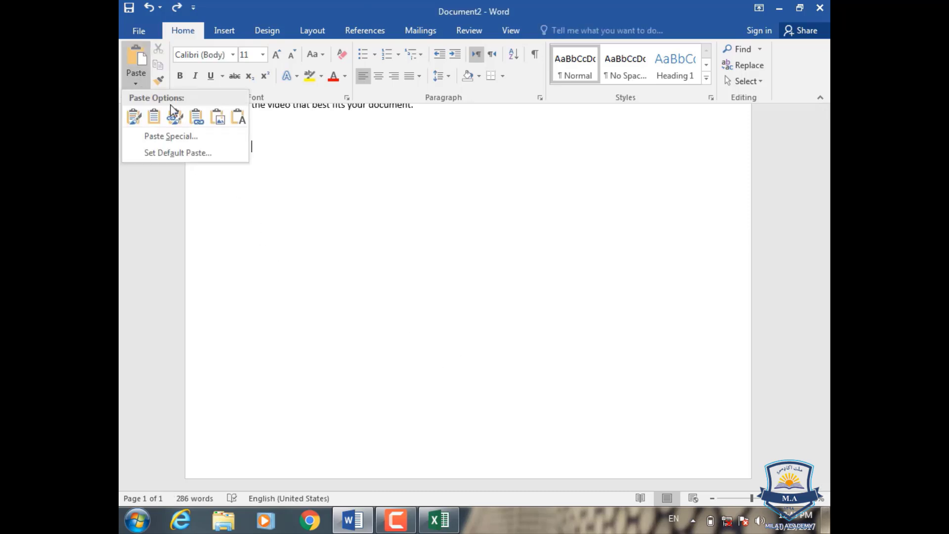
left_click(199, 123)
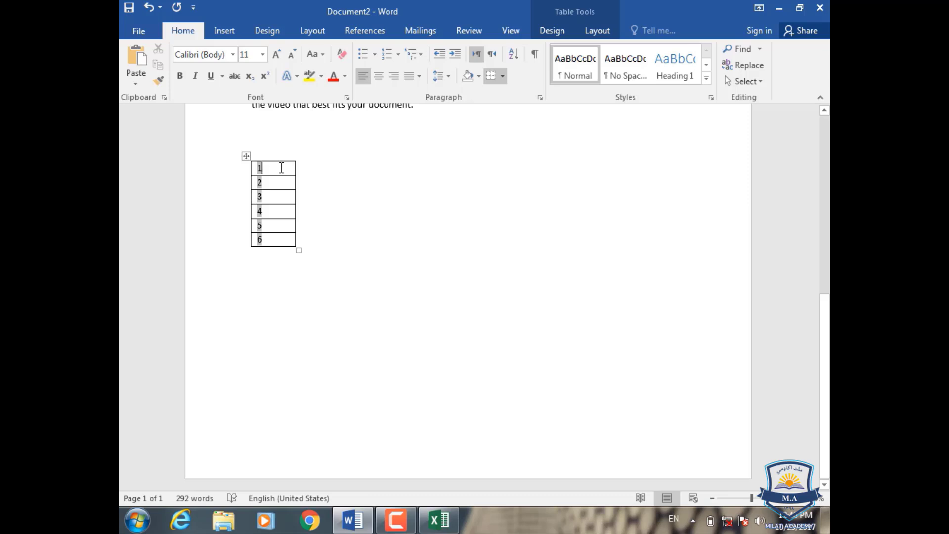
key("ctrl+z")
key("ctrl+z")
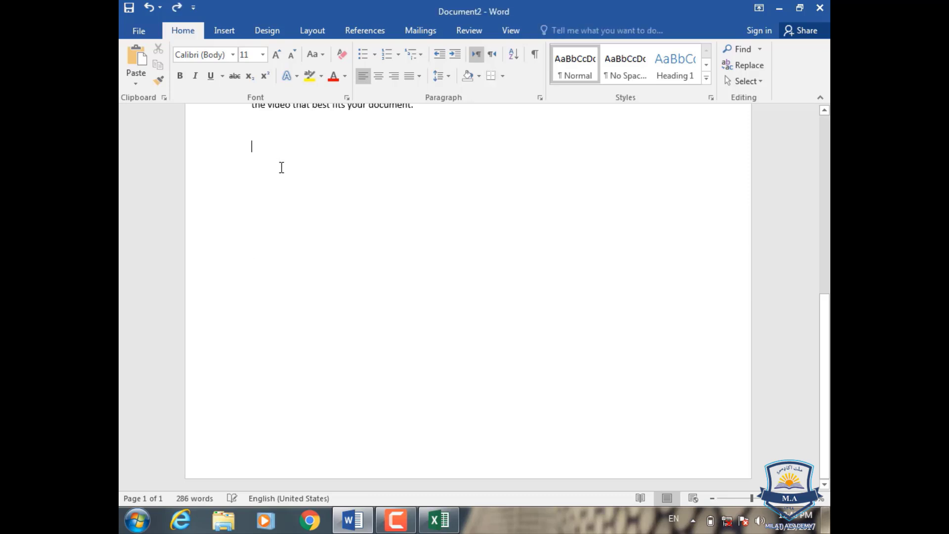
Paste the copied cells as a Picture, compare it with the Excel sheet, and undo the paste in Word
left_click(135, 83)
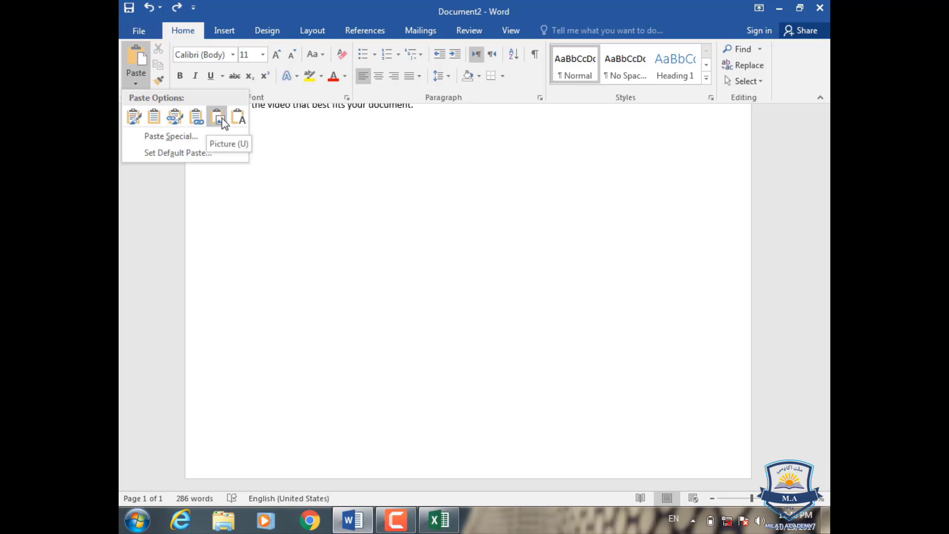
left_click(222, 120)
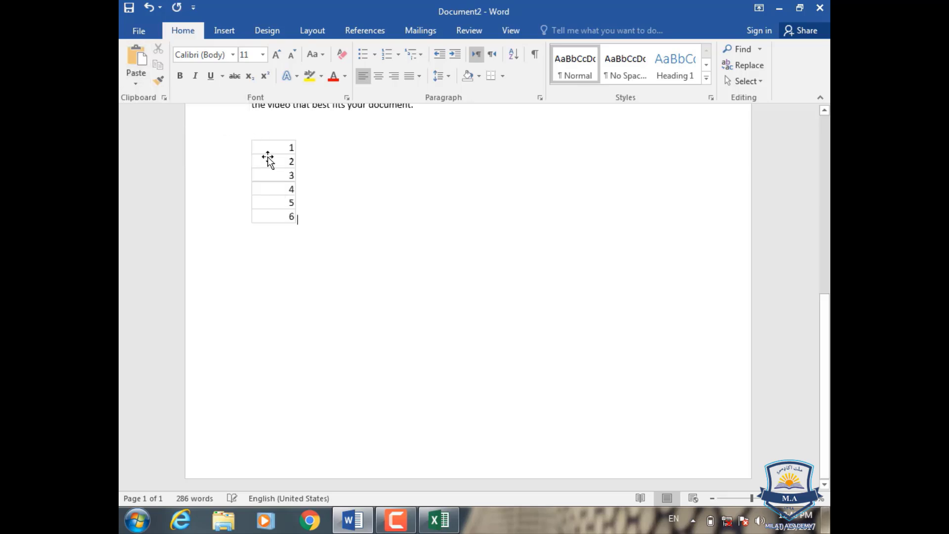
left_click(277, 151)
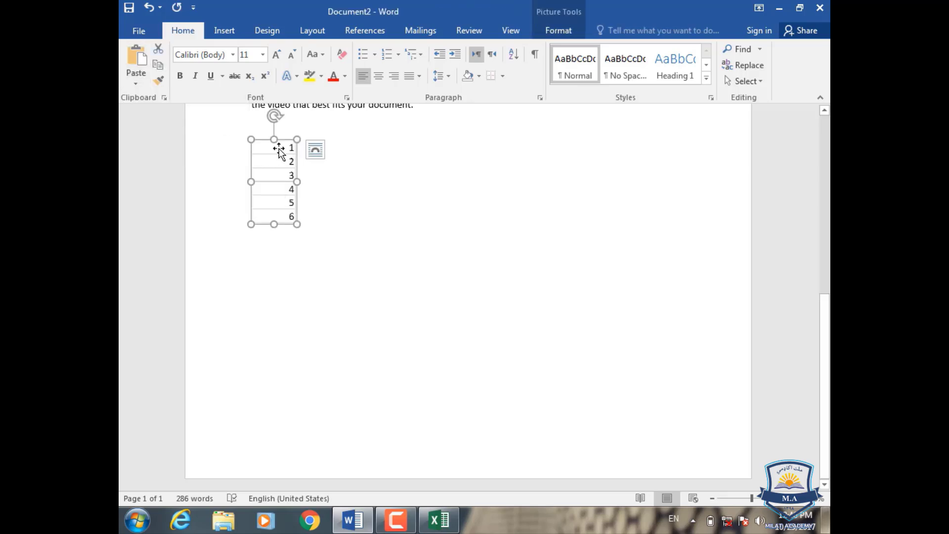
left_click(451, 522)
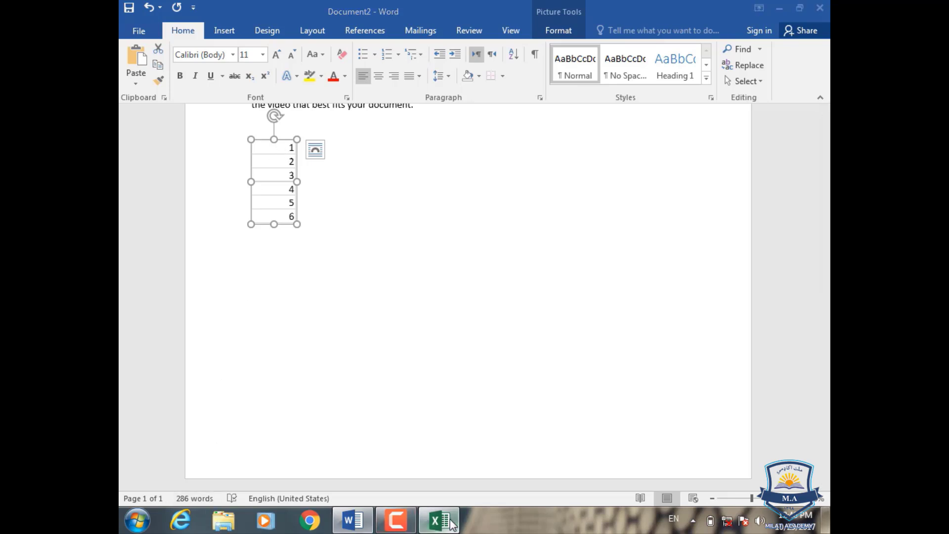
left_click(369, 523)
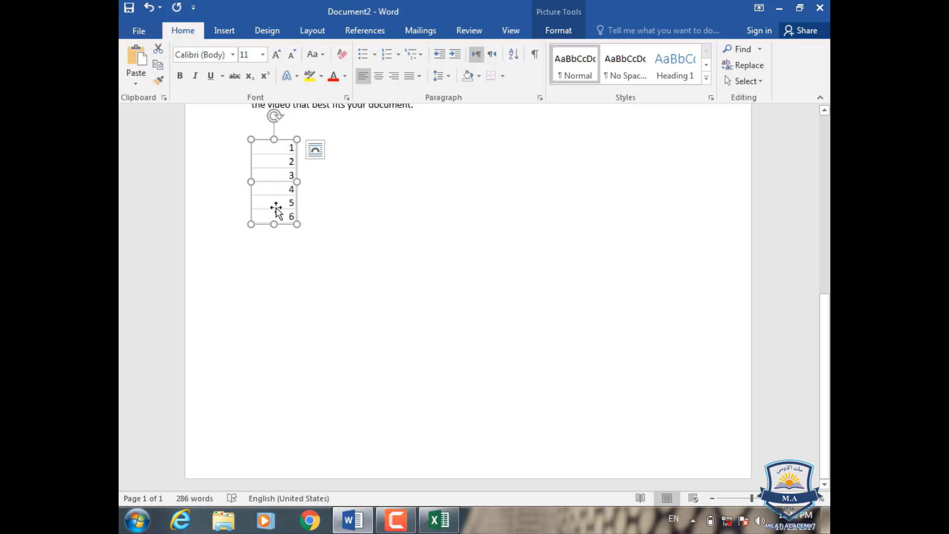
key("ctrl+z")
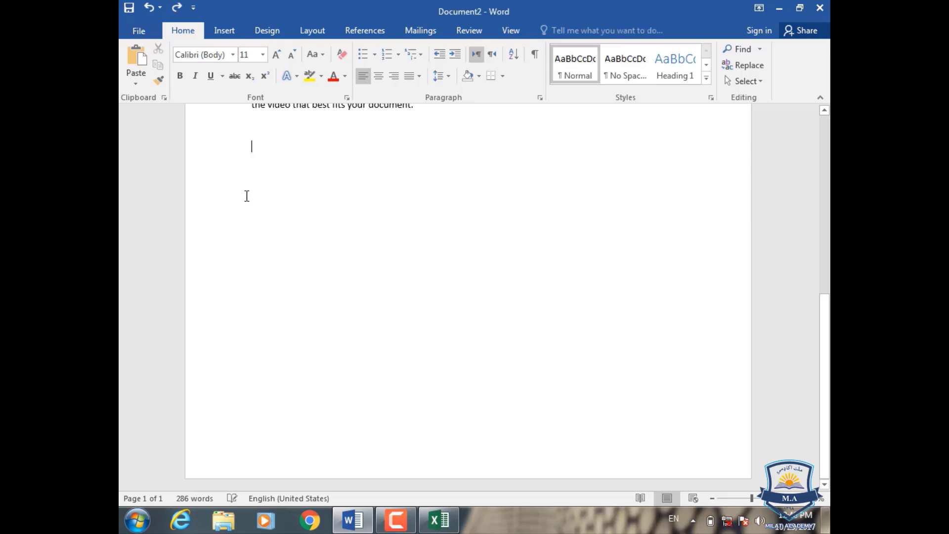
Paste the copied cells with Keep Text Only and try adding the digits 2 and 1 beside the first pasted numbers
left_click(136, 84)
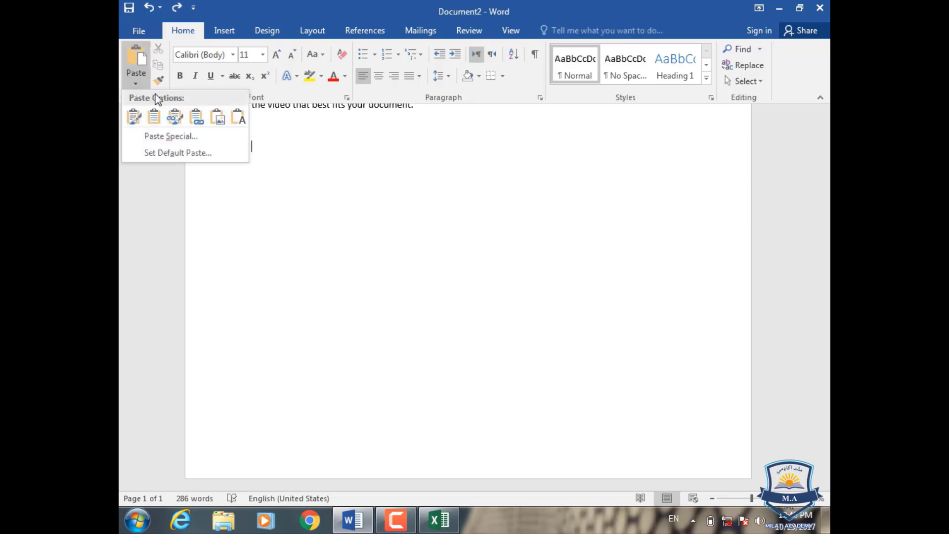
left_click(236, 118)
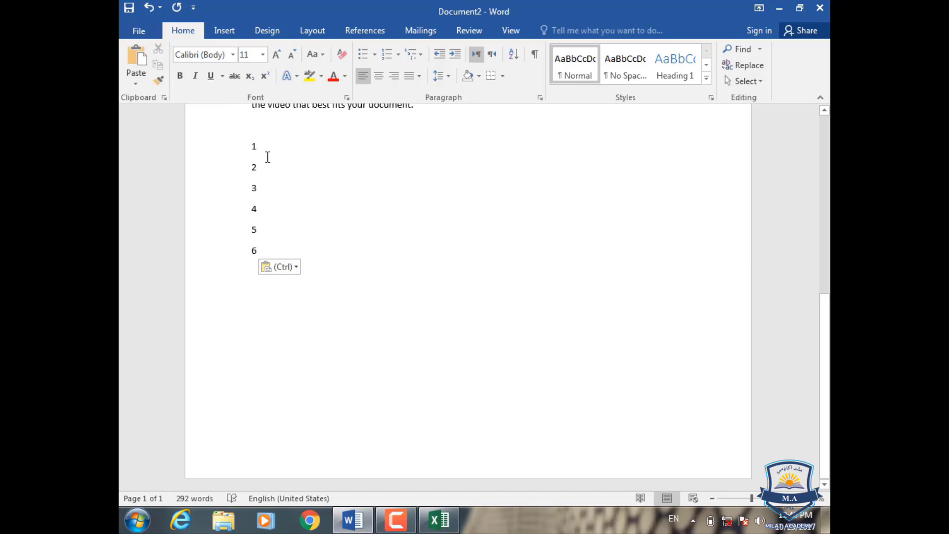
left_click(265, 155)
type("2")
left_click(262, 168)
type("1")
left_click(264, 186)
Undo the added digits and the text-only paste
key("ctrl+z")
key("ctrl+z")
key("ctrl+z")
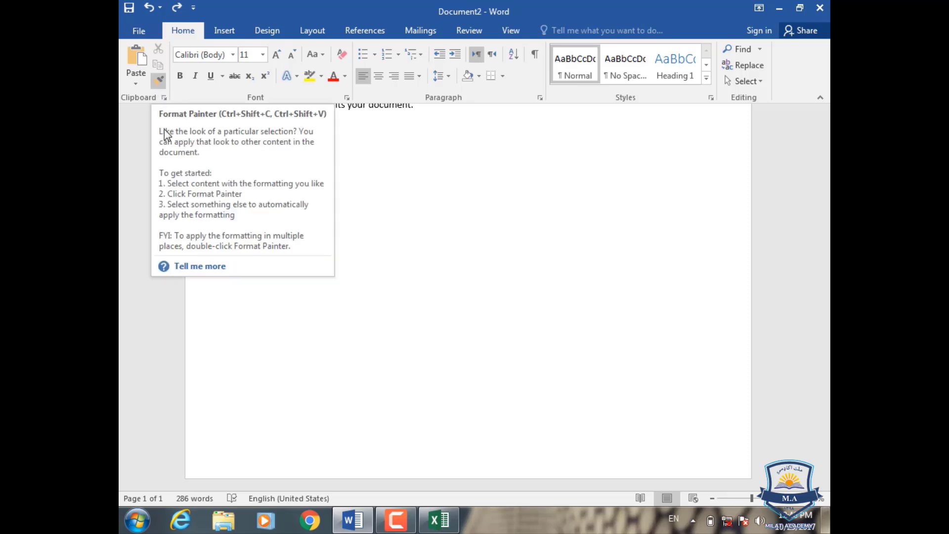
Delete both "Video provides a powerful way" paragraphs at the end of the document, including the blank line between them
scroll(293, 308, "up", 2)
scroll(292, 309, "up", 6)
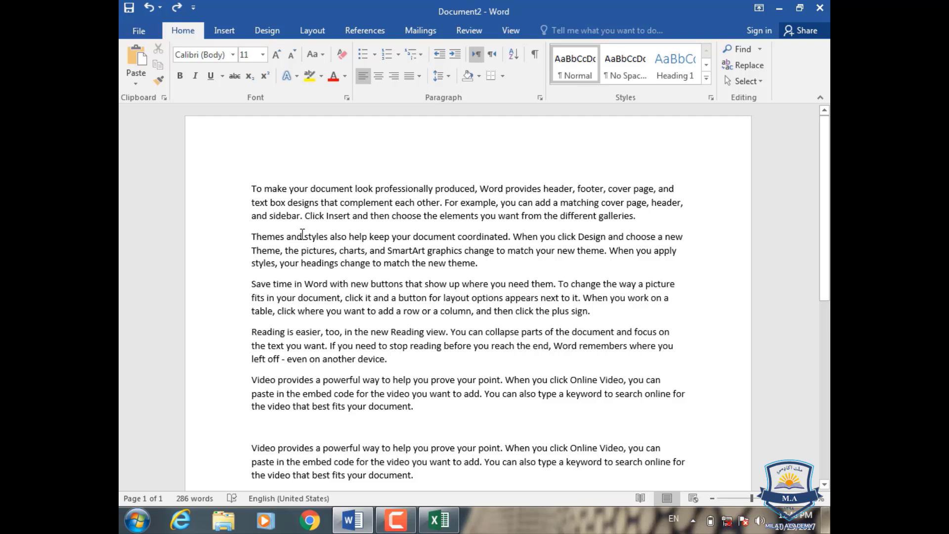
left_click(252, 188)
scroll(251, 188, "down", 2)
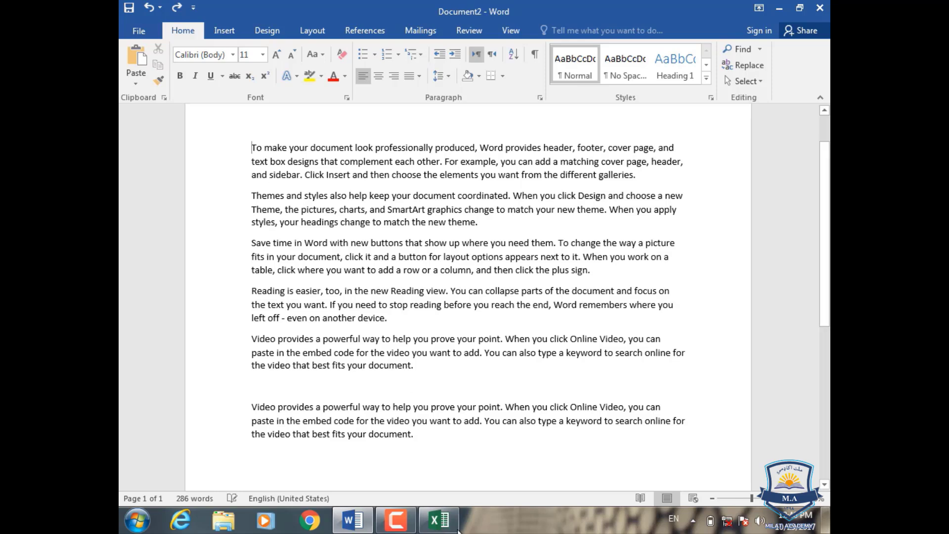
left_click_drag(460, 445, 250, 312)
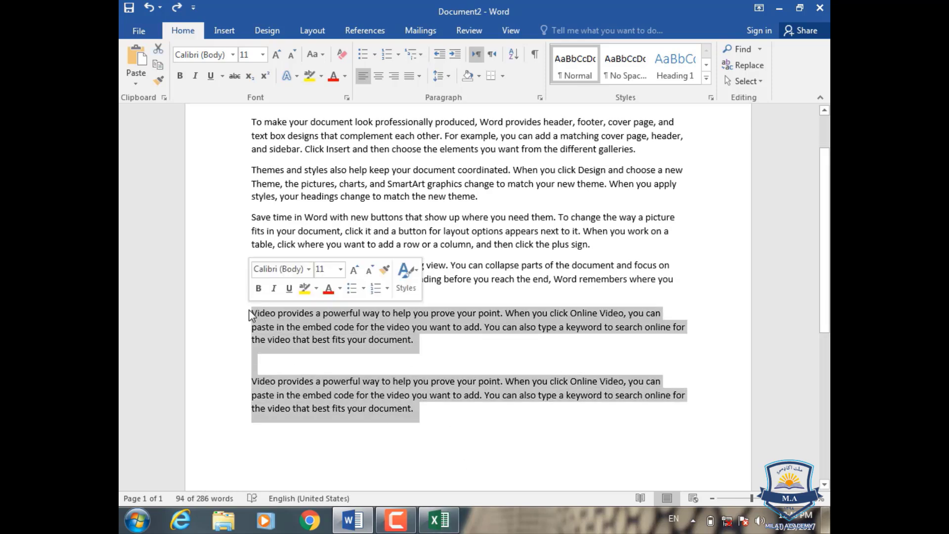
key("Delete")
Format all four paragraphs in Times New Roman at 14 pt, bold and italic
scroll(250, 311, "up", 2)
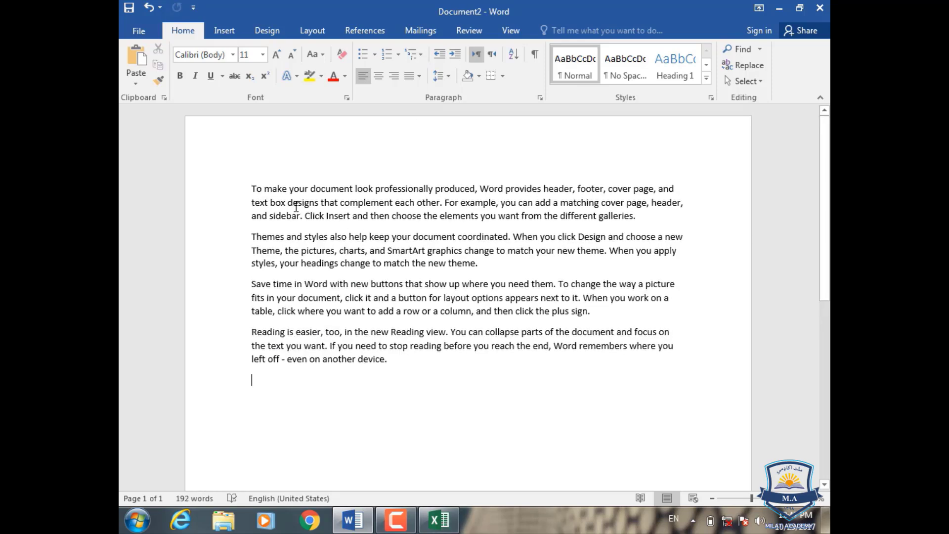
left_click_drag(251, 187, 406, 363)
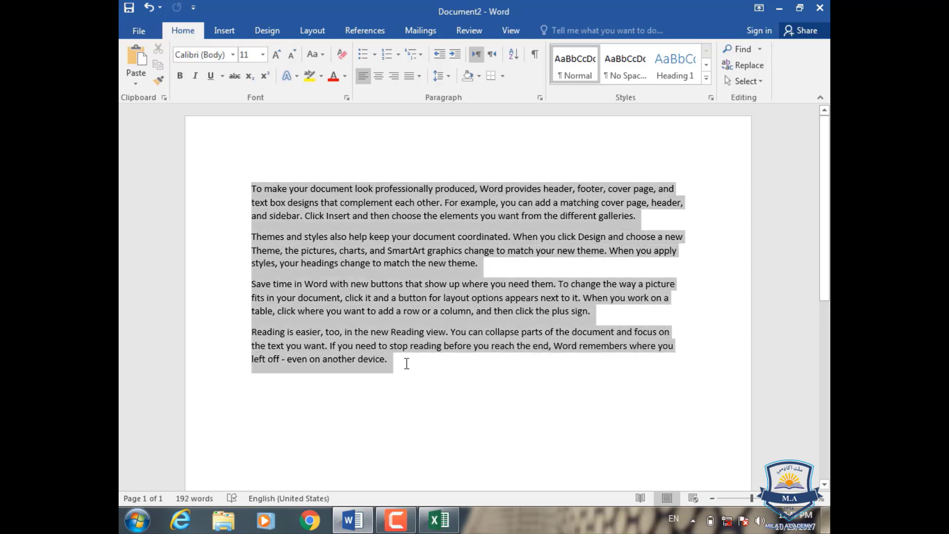
left_click(233, 57)
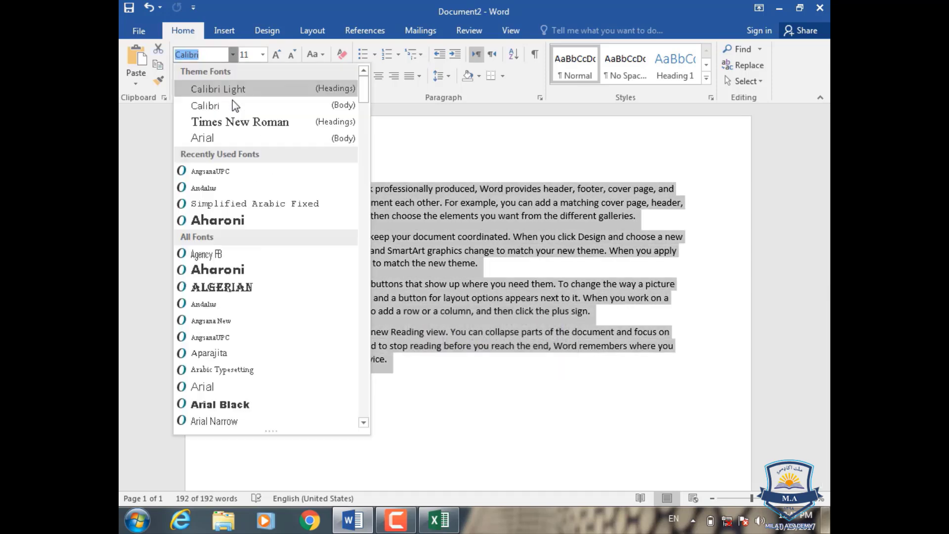
left_click(230, 124)
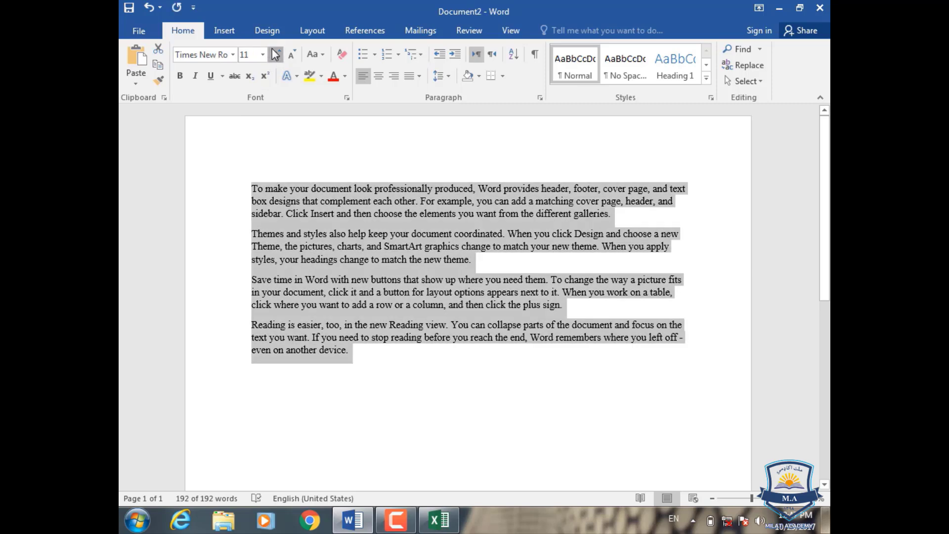
left_click(277, 55)
left_click(277, 55)
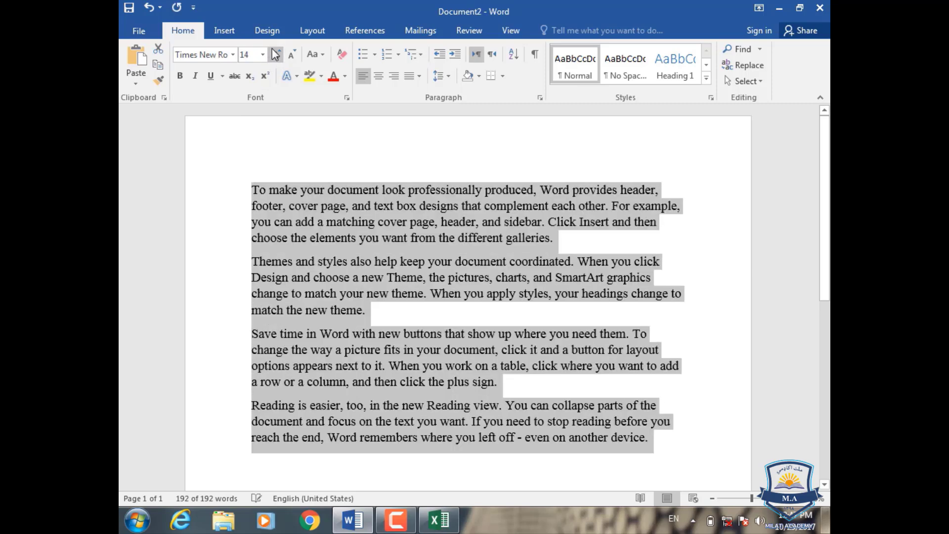
left_click(180, 77)
left_click(195, 77)
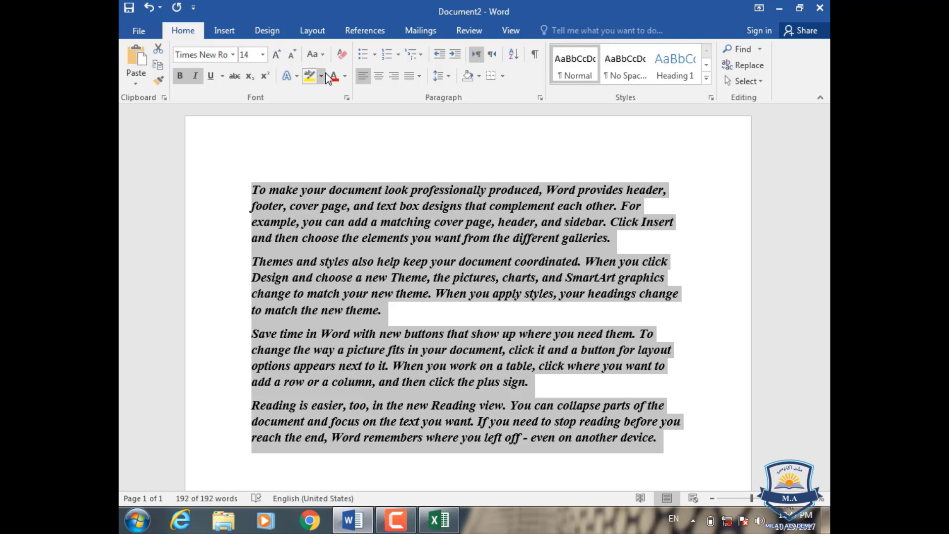
Below the last paragraph, add the line "lkdlkadfkaljdalkjfdjfdjakdfjakjlk" in 11 pt Calibri (Body) without bold or italic
left_click(672, 445)
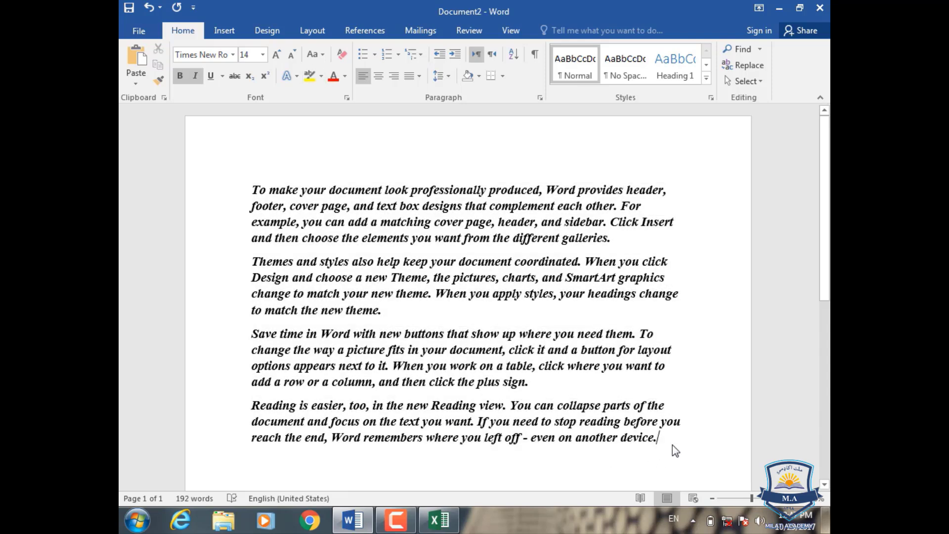
left_click(184, 76)
left_click(194, 76)
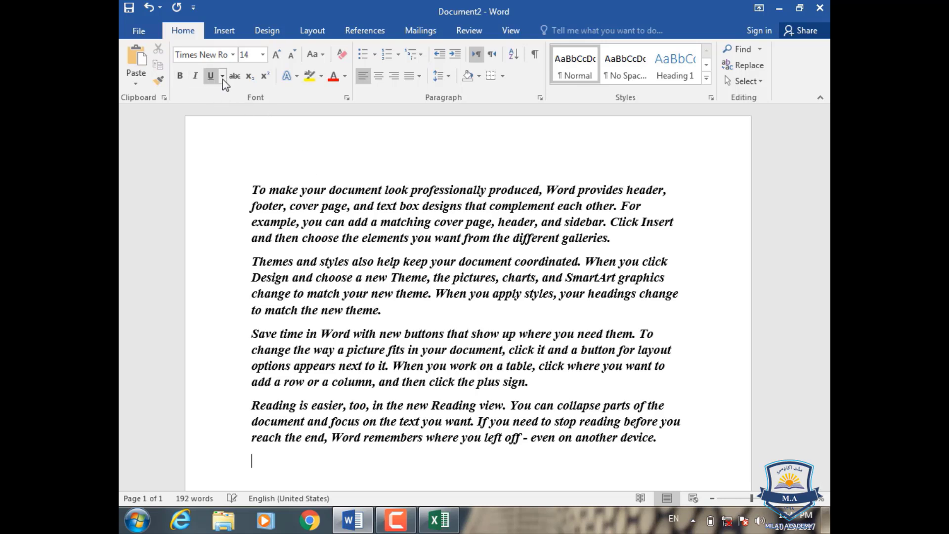
left_click(232, 55)
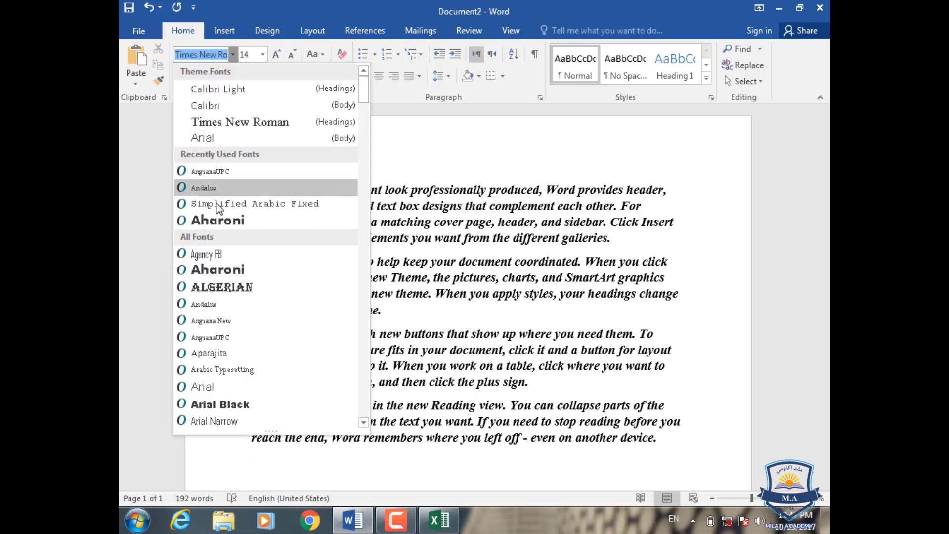
left_click(245, 105)
left_click(263, 55)
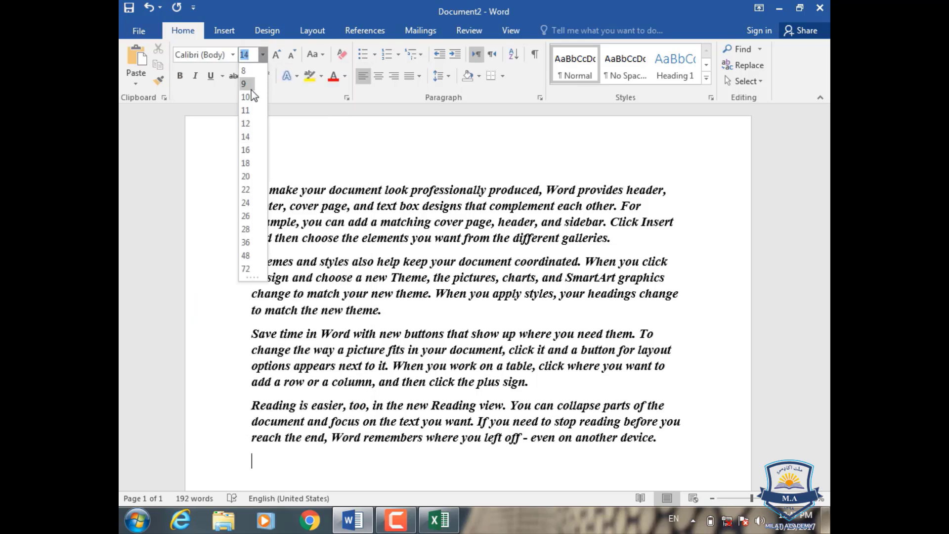
left_click(250, 109)
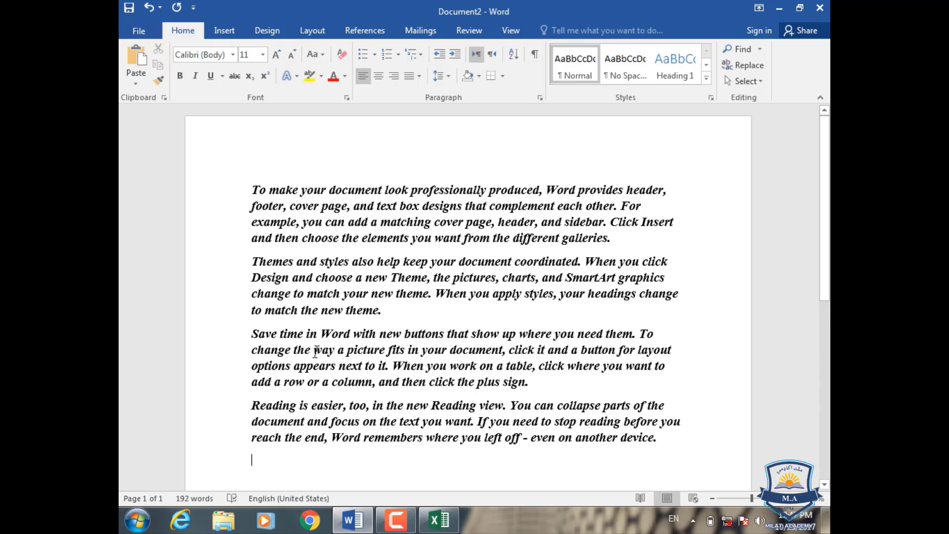
type("lkdlka")
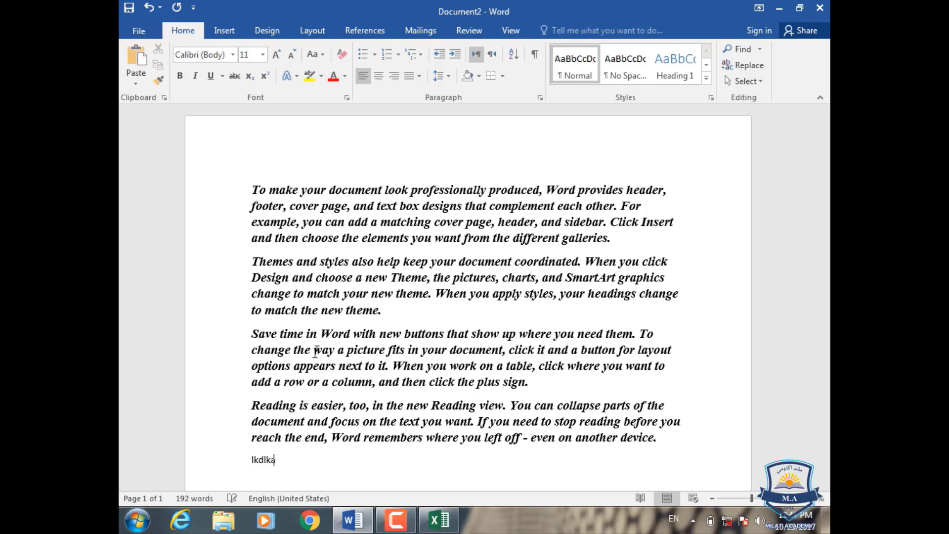
type("dfkaljdalkjfdjfdjakdfjakjlk")
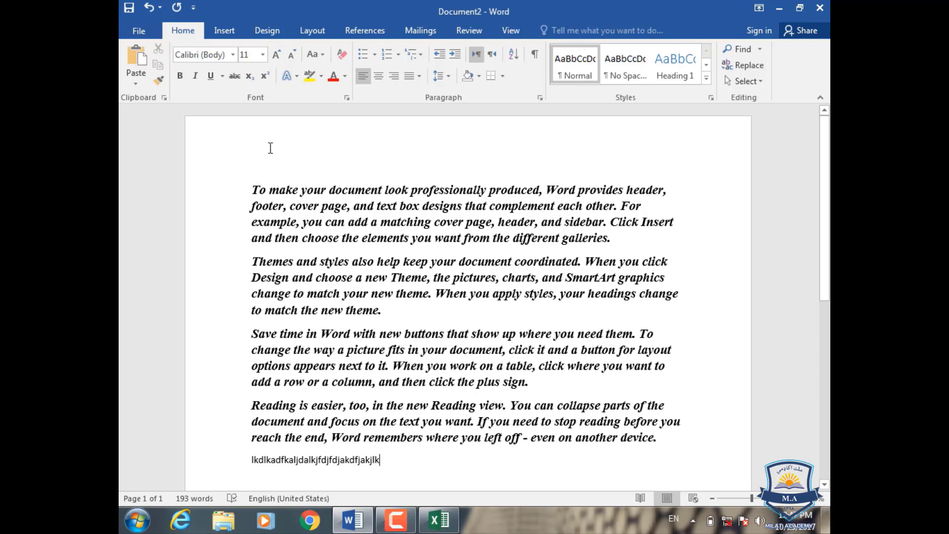
Copy the first paragraph's formatting onto the new line of sample text with Format Painter
left_click_drag(250, 186, 608, 240)
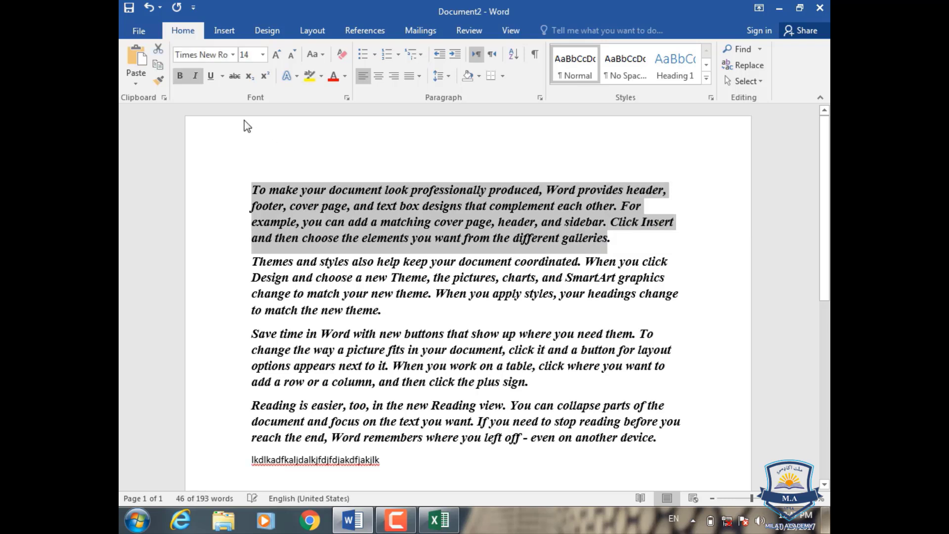
left_click(158, 82)
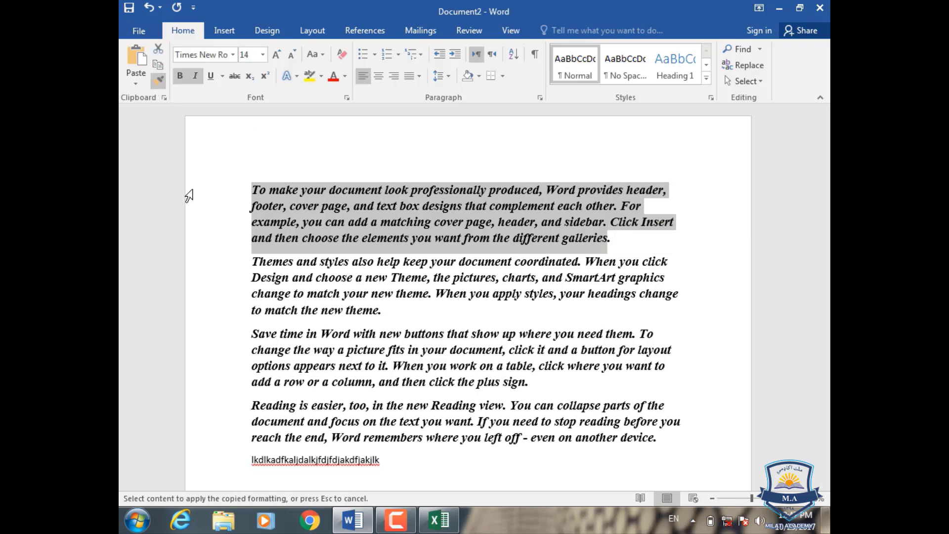
scroll(190, 200, "down", 2)
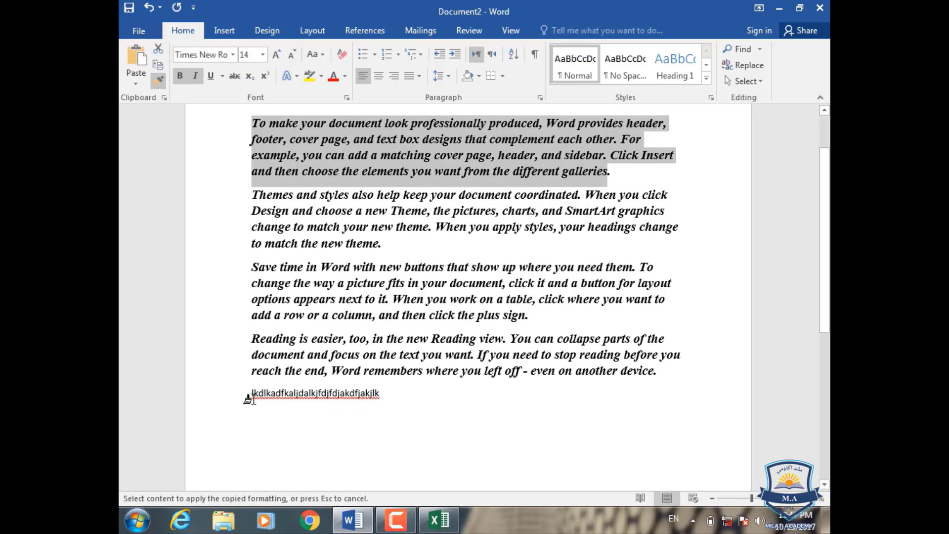
left_click_drag(241, 394, 424, 401)
left_click(453, 408)
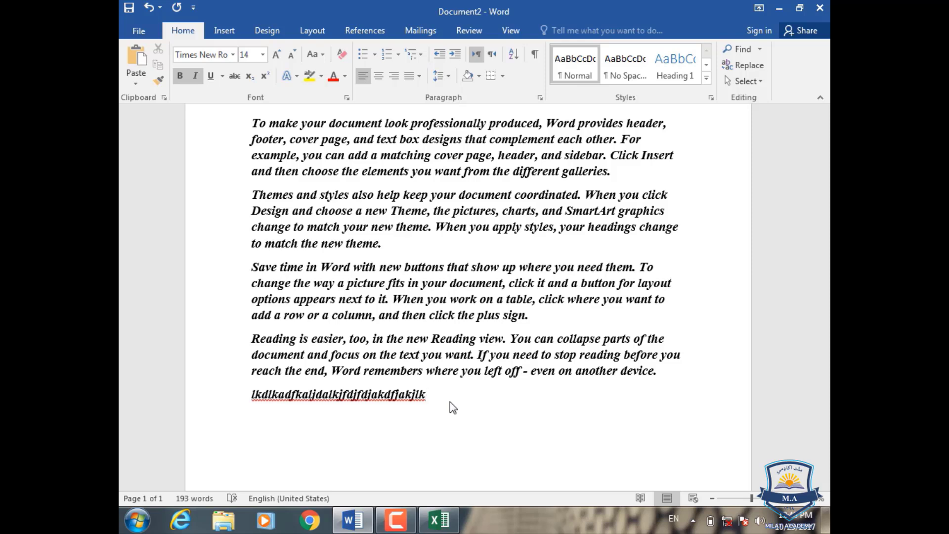
Delete all the text in the document and remove the stored "1 2 3 4 5 6" item from the Office Clipboard
left_click_drag(440, 402, 147, 129)
key("ctrl+x")
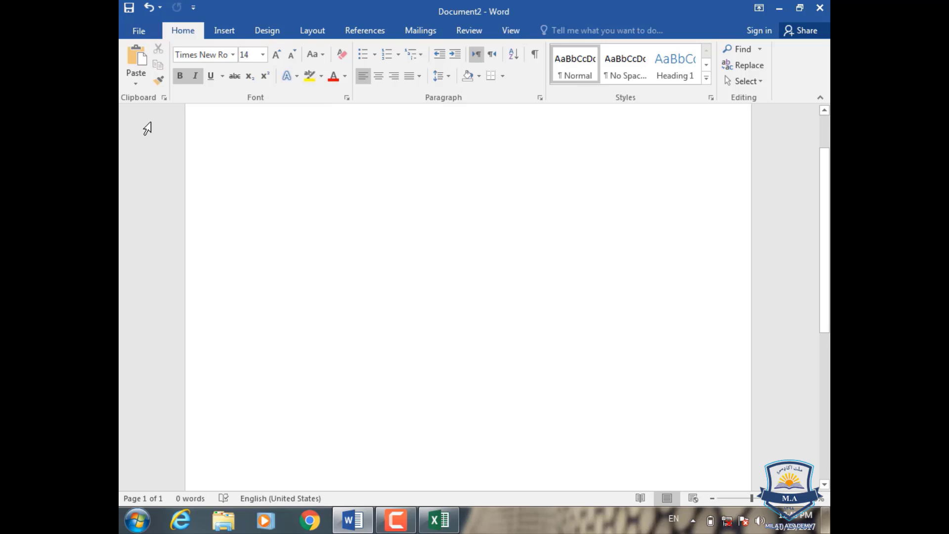
left_click(164, 98)
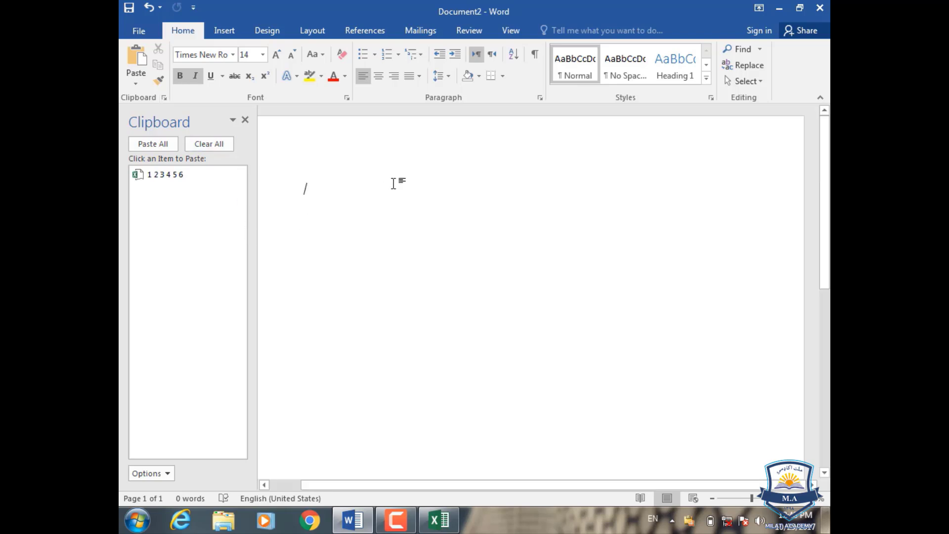
left_click(369, 182)
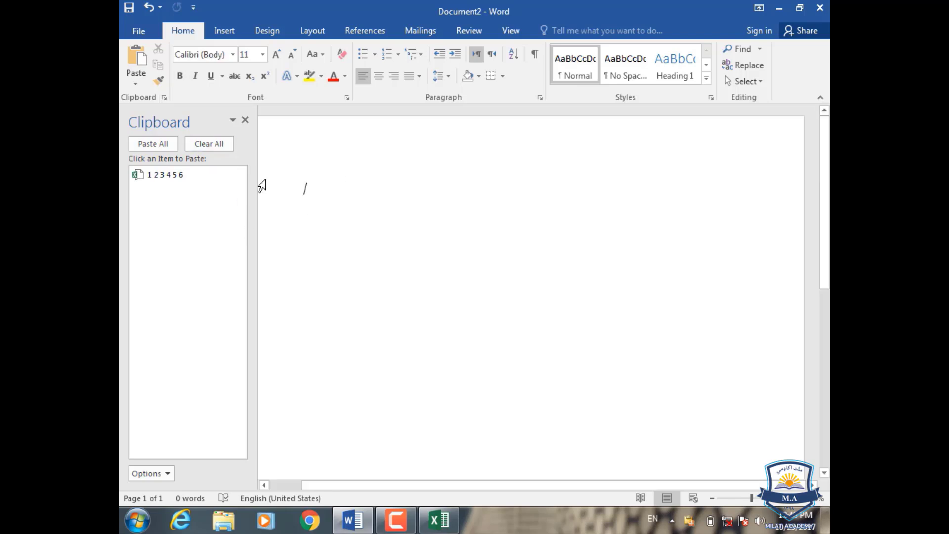
left_click(226, 185)
left_click(218, 235)
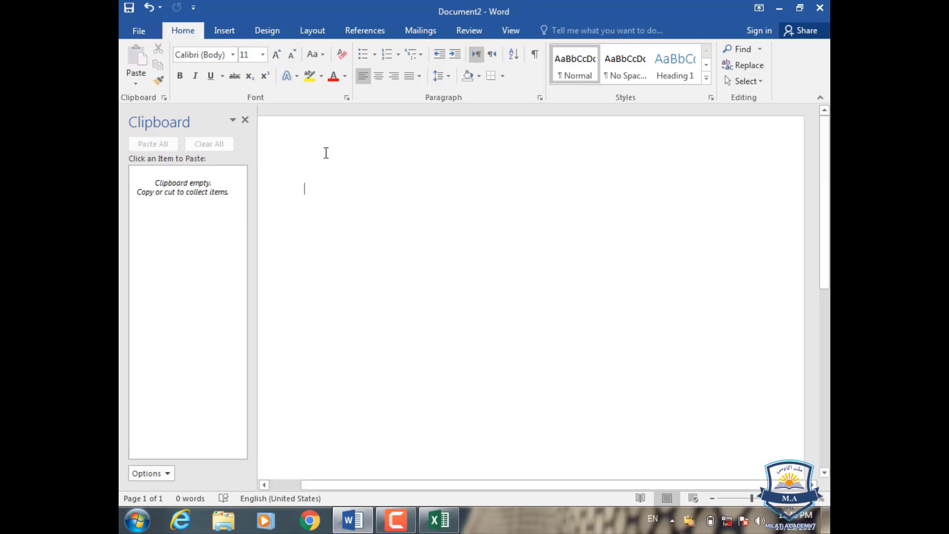
Generate sample paragraphs in the empty document with =rand()
type("=rand(")
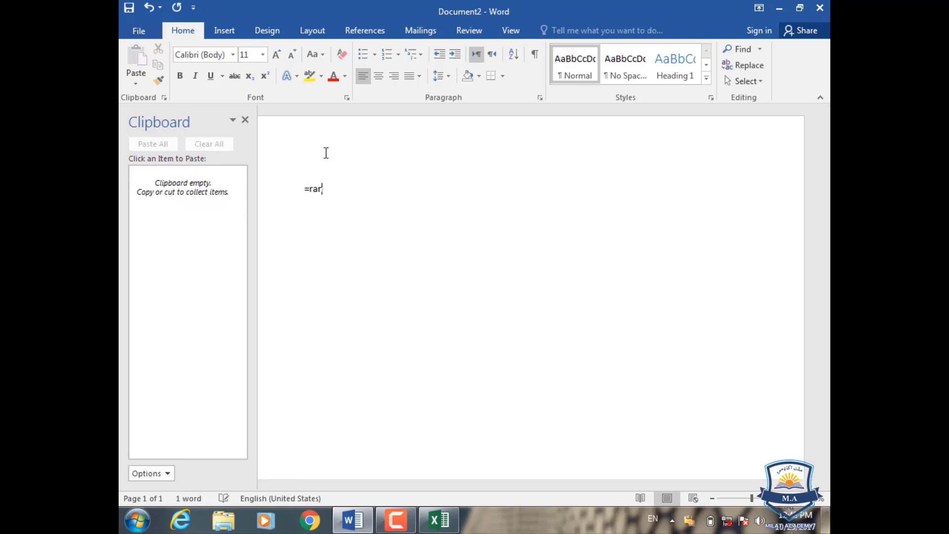
type(")")
key("Return")
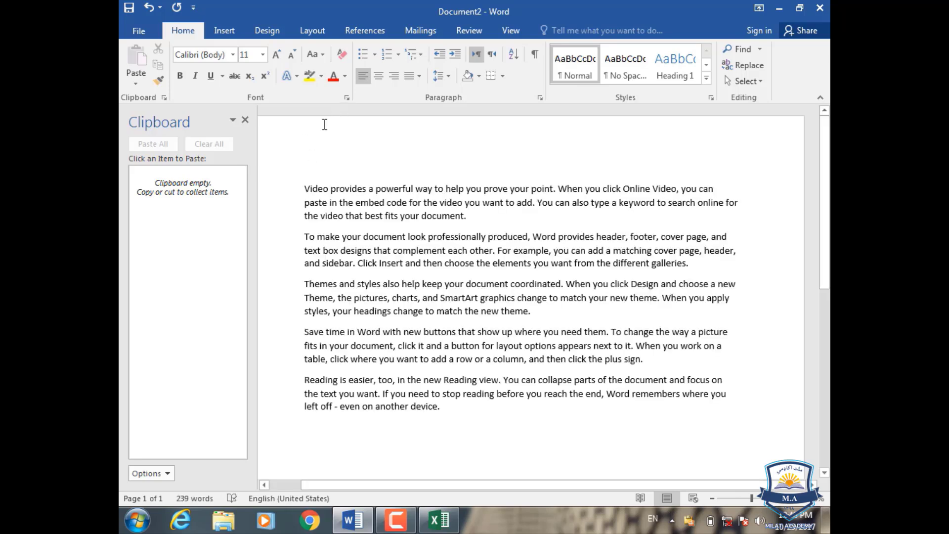
Prefix the five paragraphs, in order from the first, with the labels 3:, 2:, 5:, 1: and 4:
left_click(302, 188)
type("1")
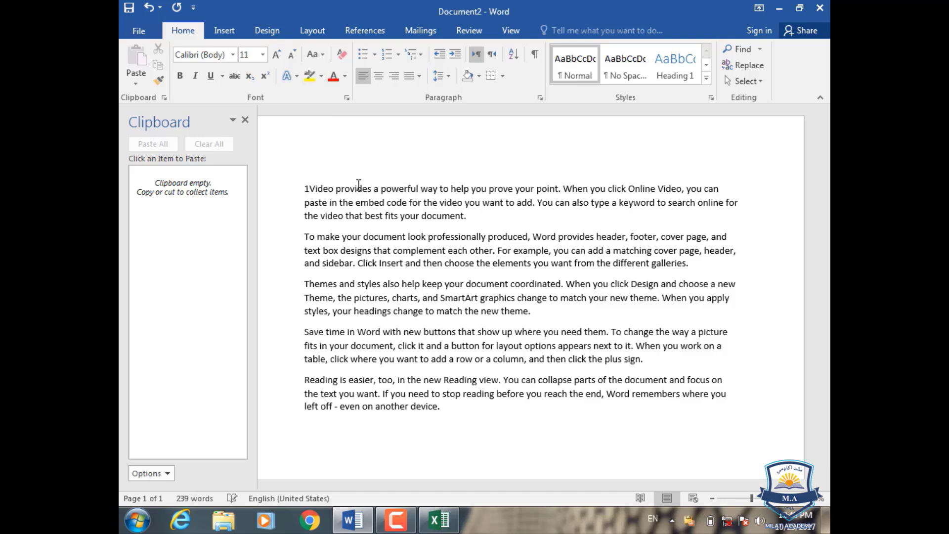
key("BackSpace")
type("3:")
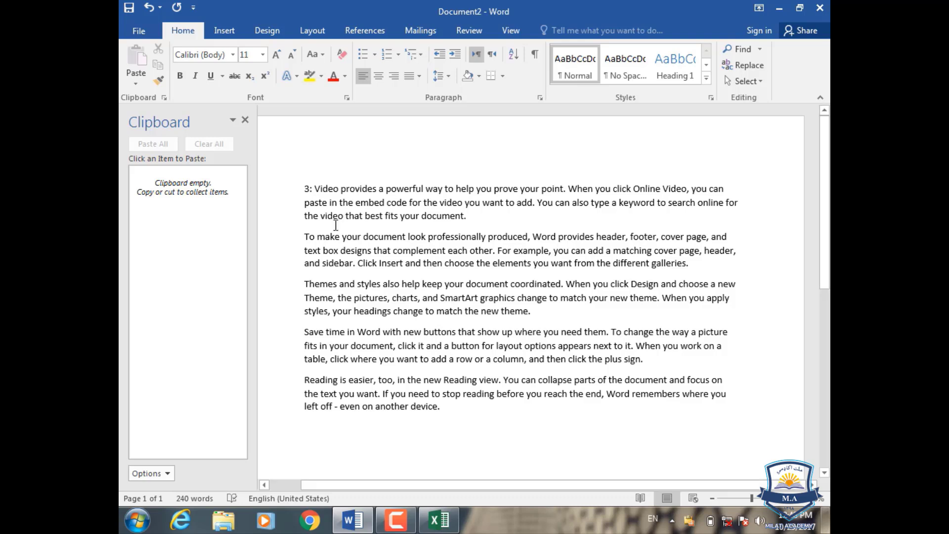
left_click(304, 236)
type("2:")
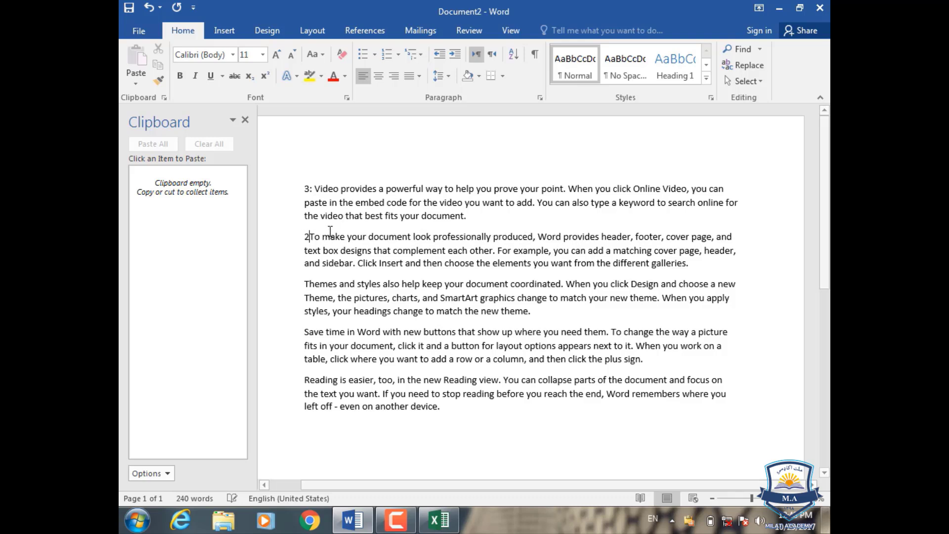
left_click(305, 284)
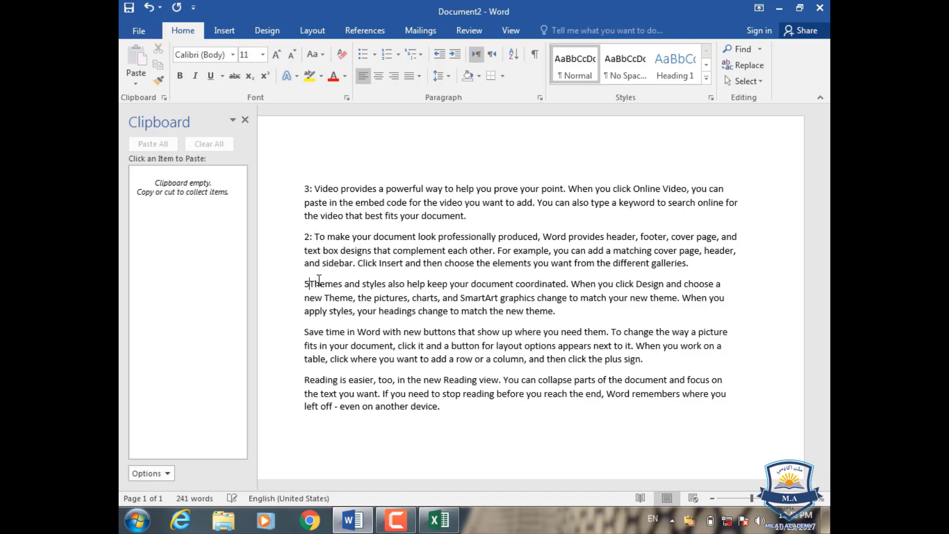
type("5:")
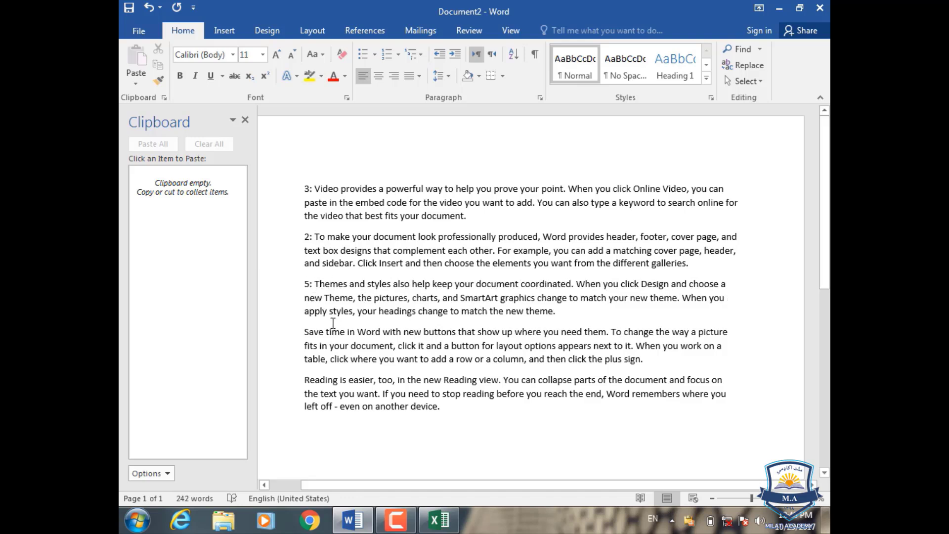
left_click(306, 331)
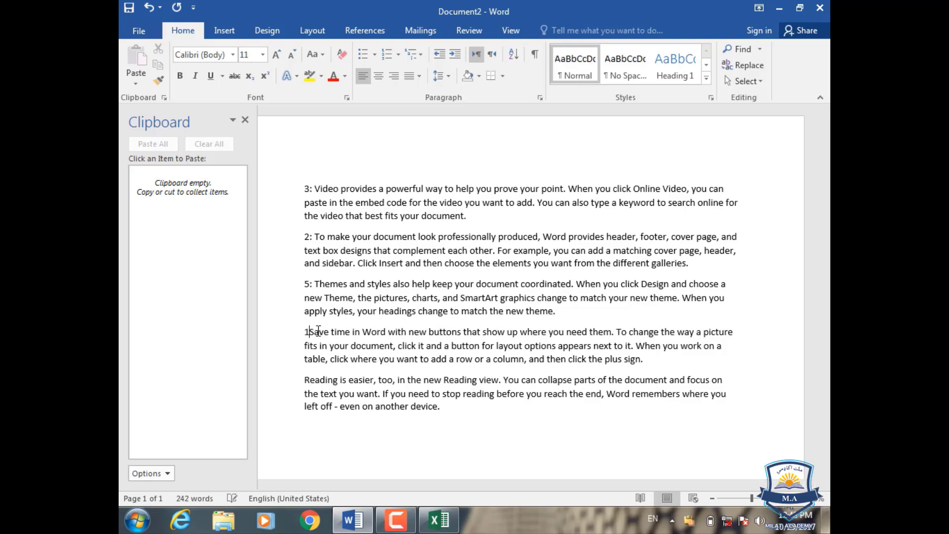
type("1:")
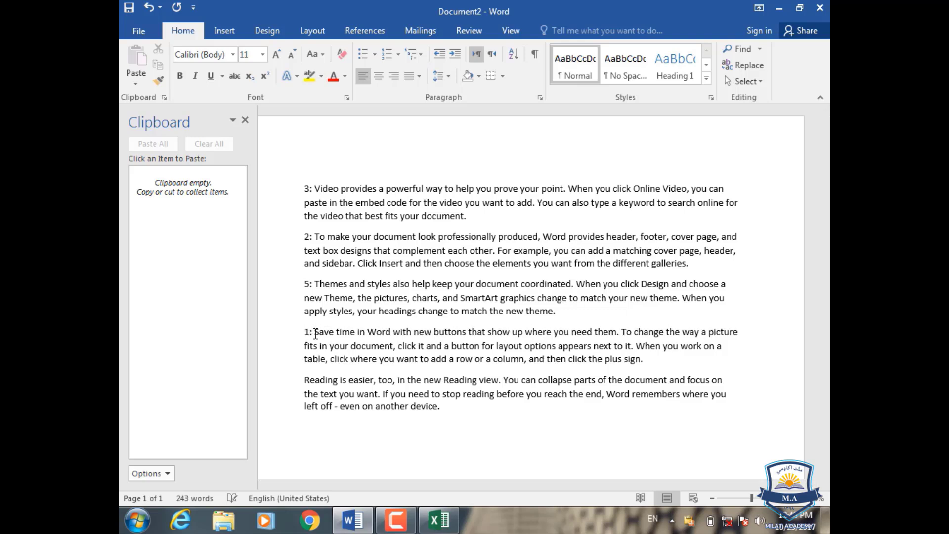
left_click(305, 379)
type("4:")
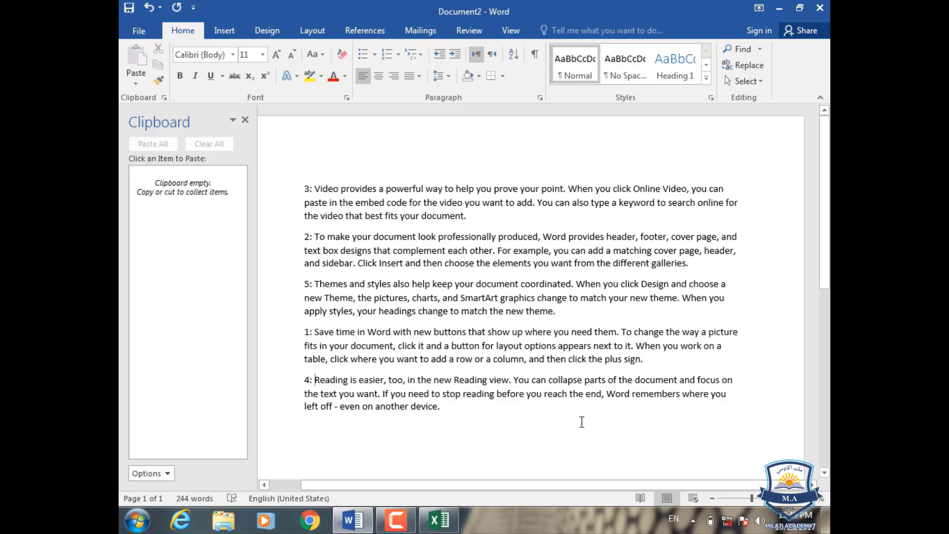
Cut the five labelled paragraphs one at a time from the first onward, collecting each as a separate Office Clipboard item
left_click_drag(466, 216, 300, 186)
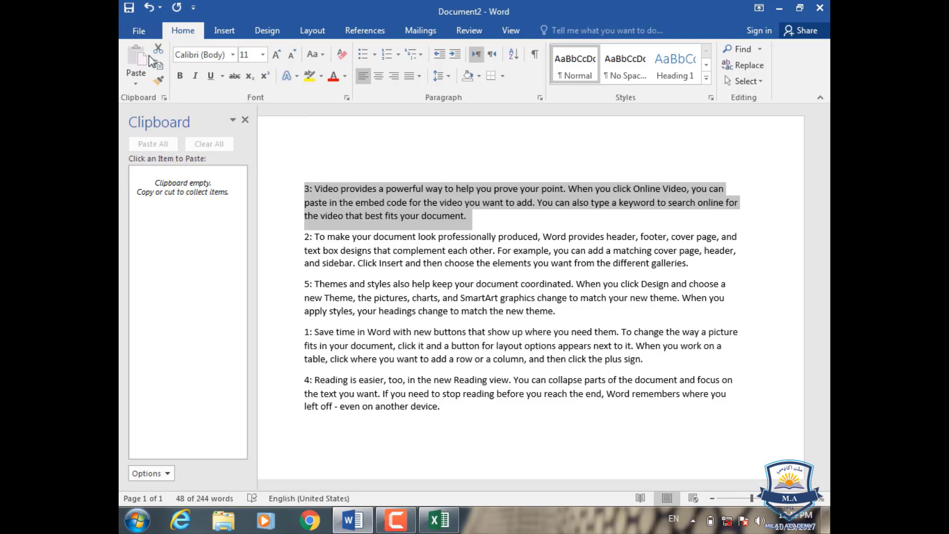
left_click(157, 49)
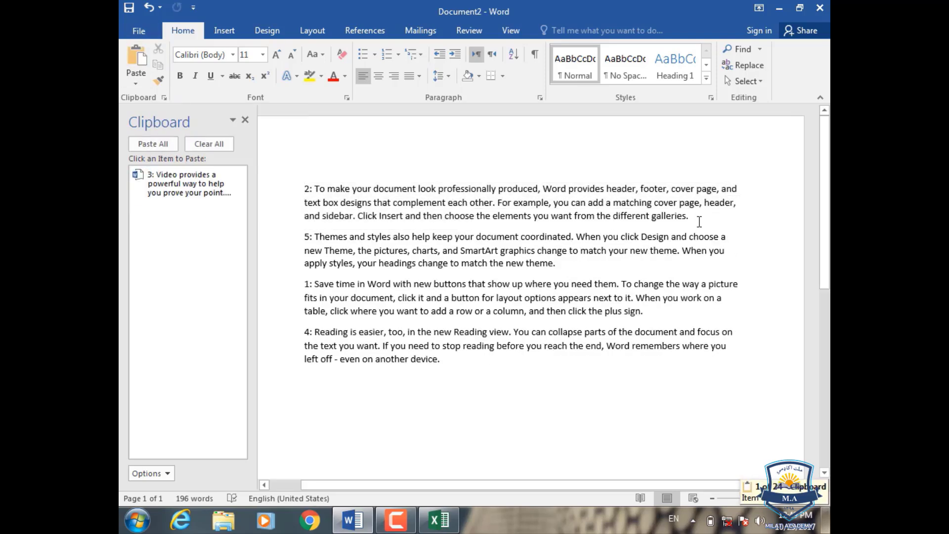
left_click_drag(699, 221, 297, 188)
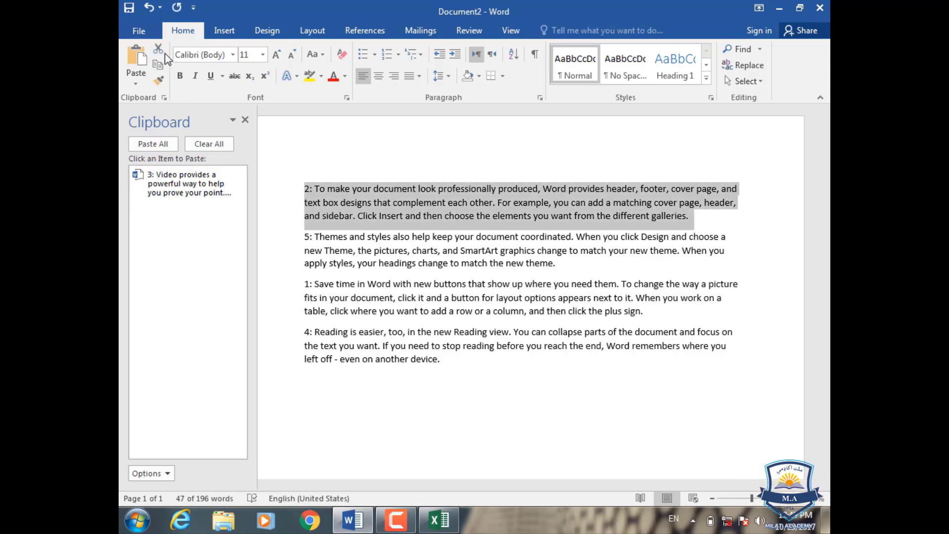
left_click(158, 49)
left_click_drag(582, 217, 304, 182)
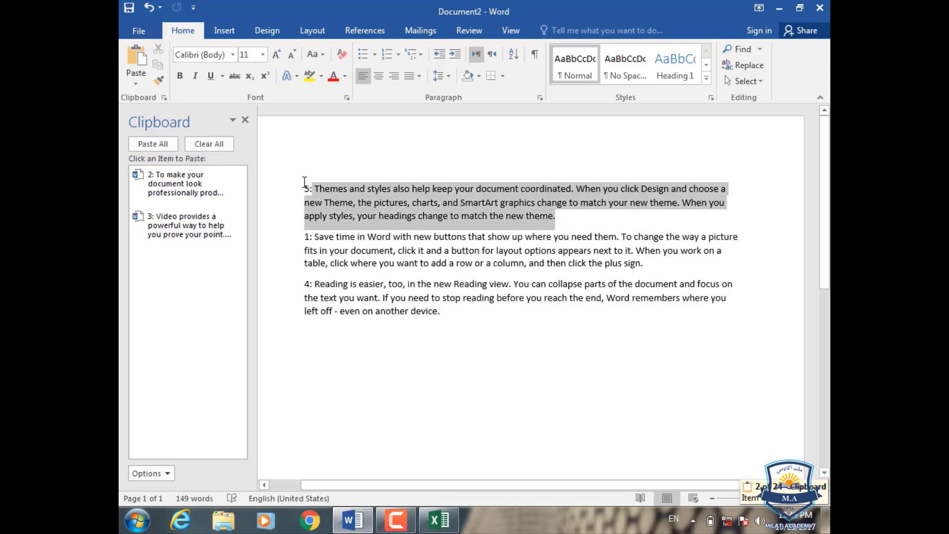
left_click(158, 48)
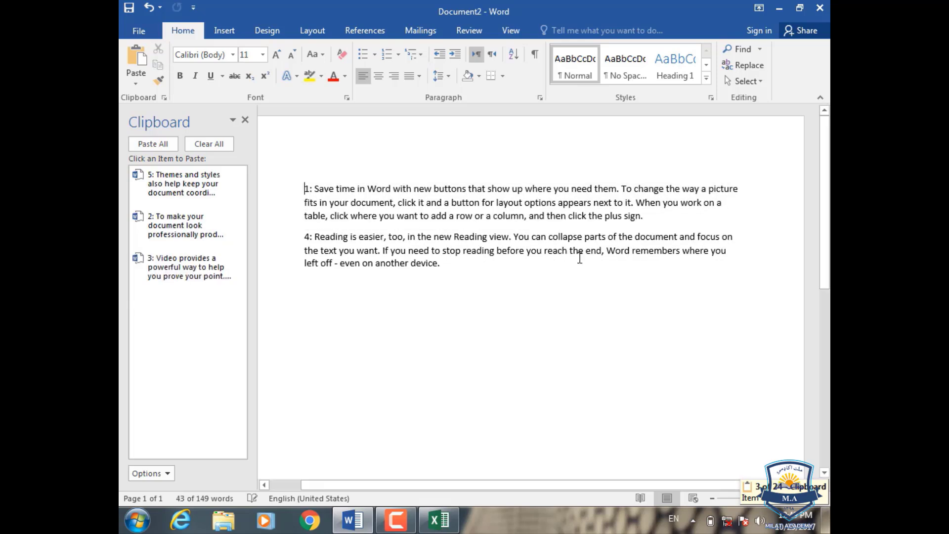
left_click_drag(644, 218, 296, 186)
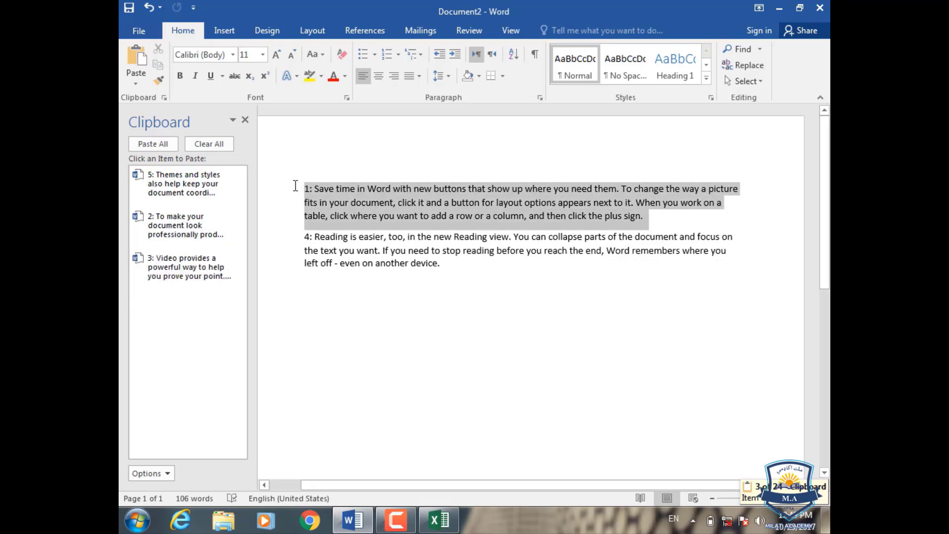
left_click(159, 49)
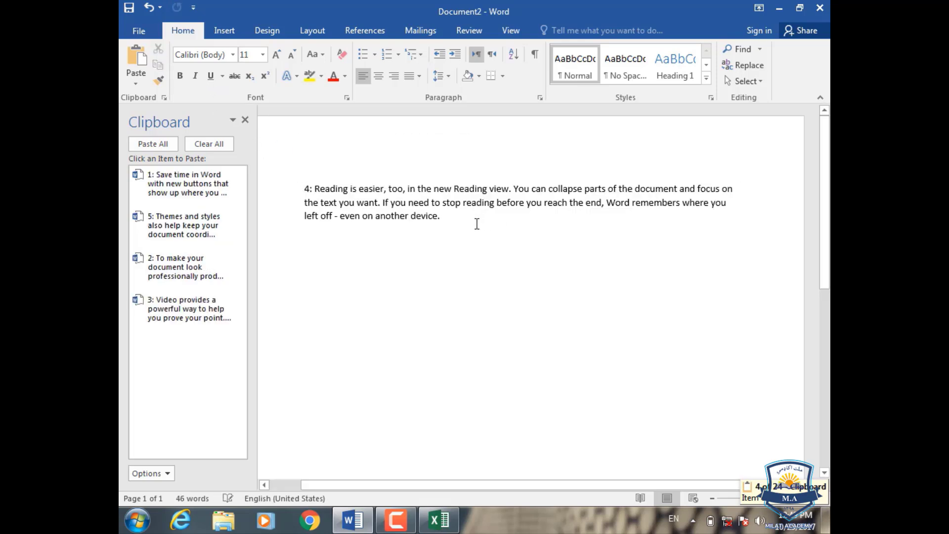
left_click_drag(477, 224, 302, 187)
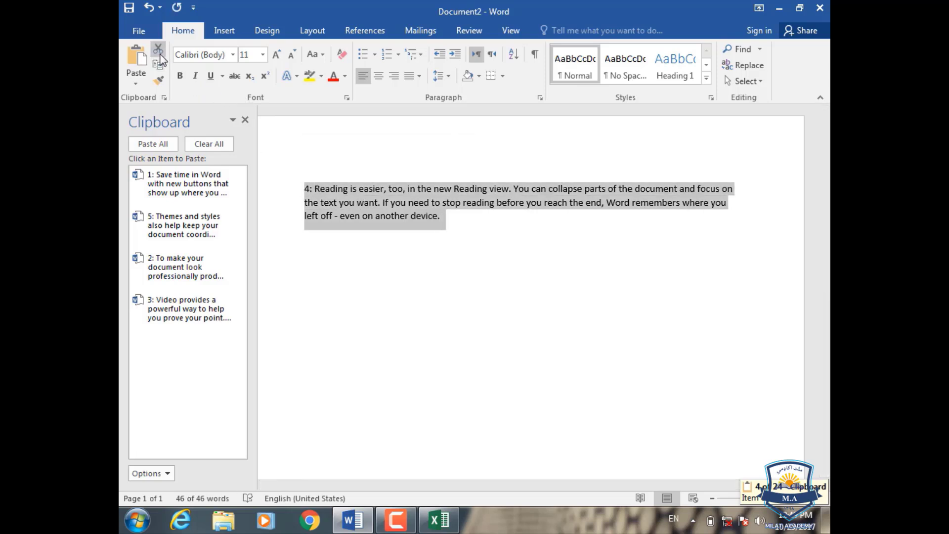
left_click(158, 49)
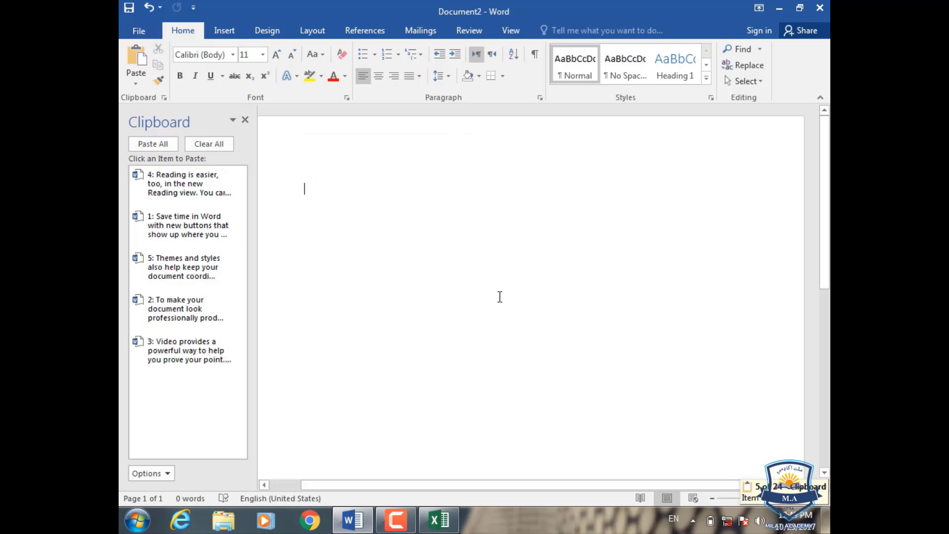
Paste the five collected clipboard items into the empty document in numerical order, from 1: to 5:
left_click(227, 227)
left_click(190, 256)
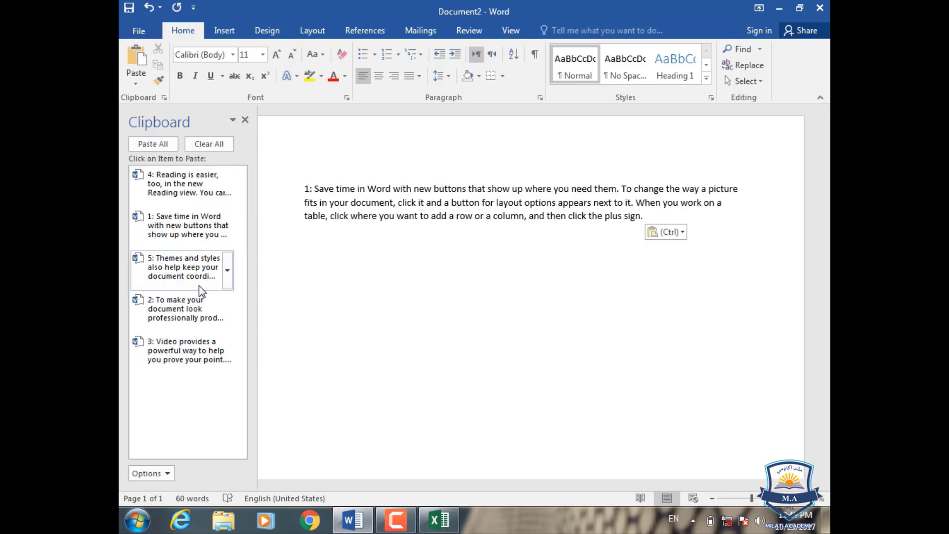
left_click(228, 310)
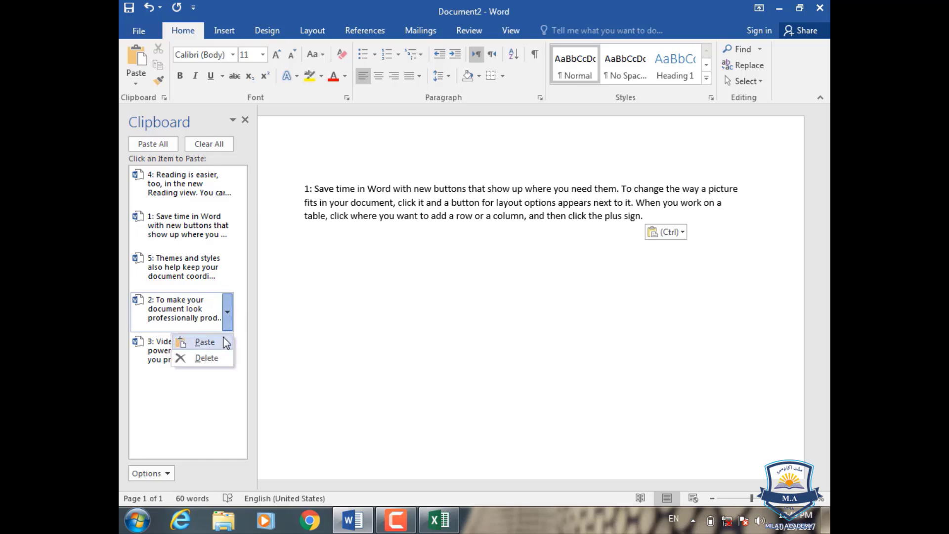
left_click(225, 342)
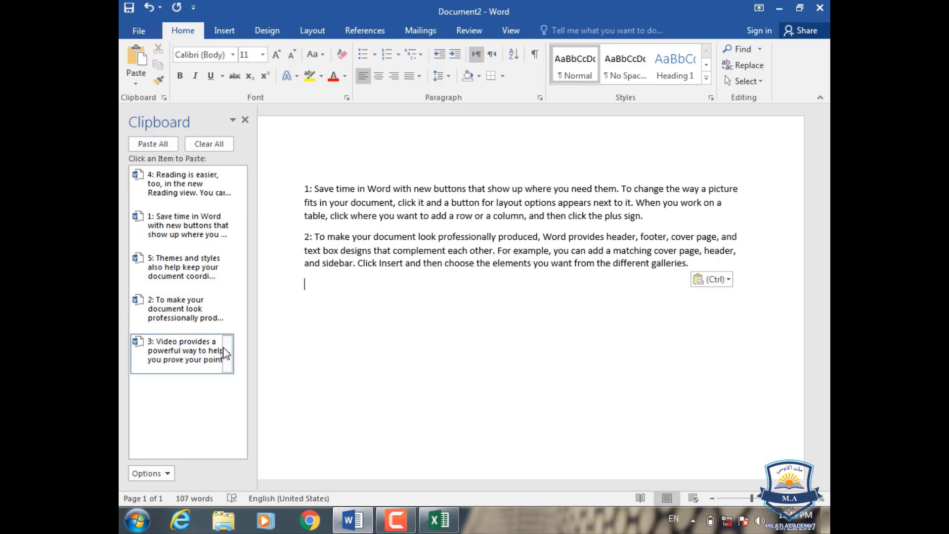
left_click(225, 352)
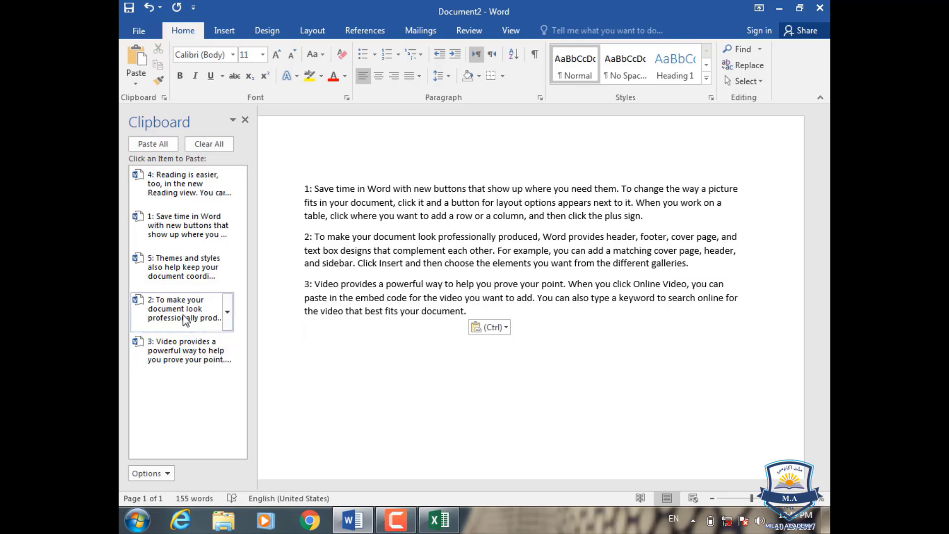
left_click(182, 185)
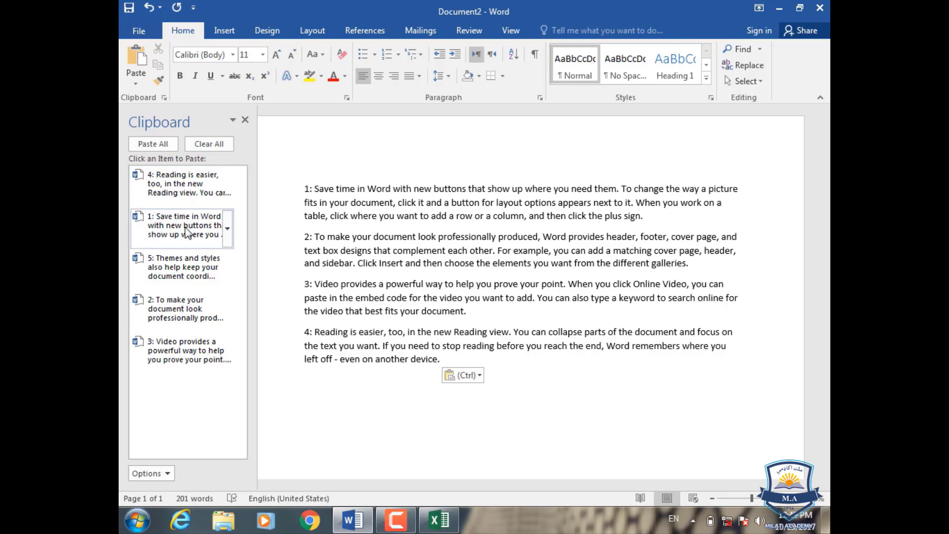
left_click(196, 277)
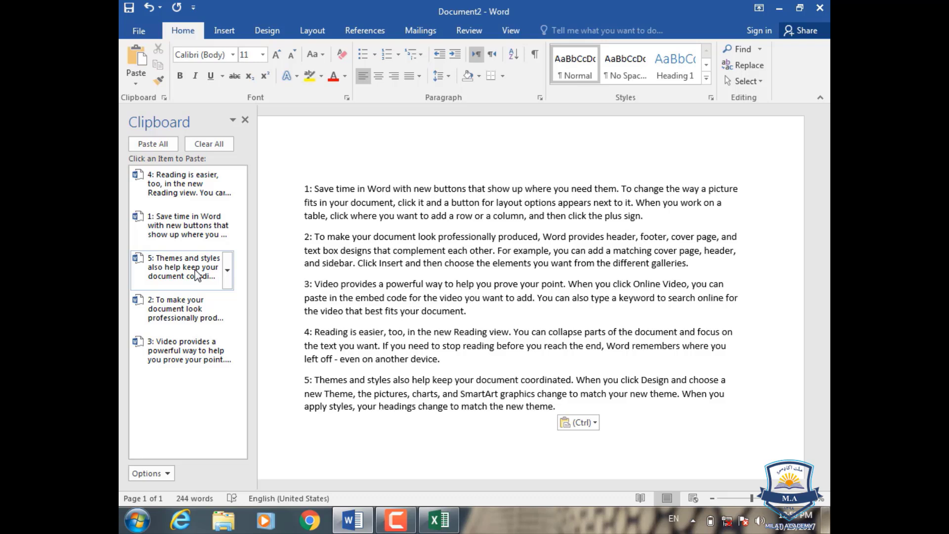
Clear the Office Clipboard, and copy paragraphs 1: and 2: into it as separate items
left_click(209, 144)
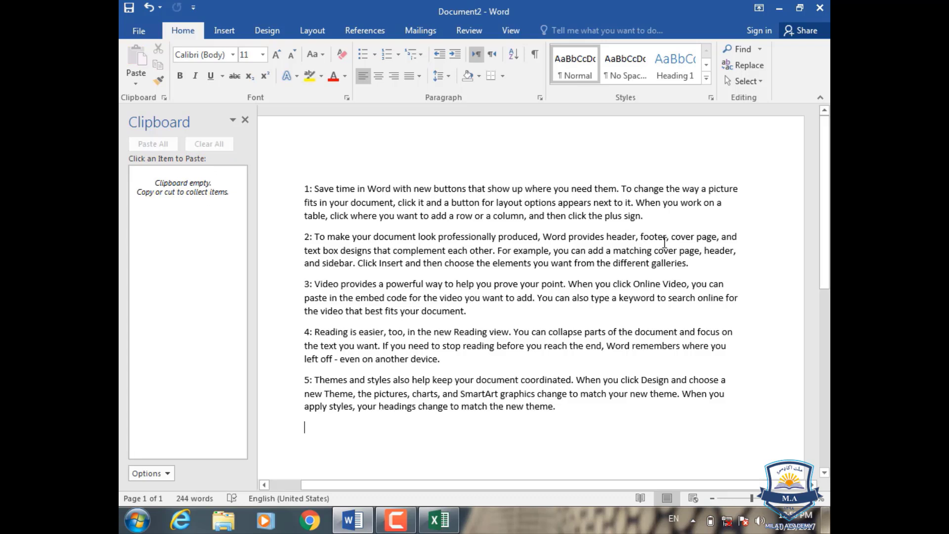
left_click_drag(652, 214, 279, 176)
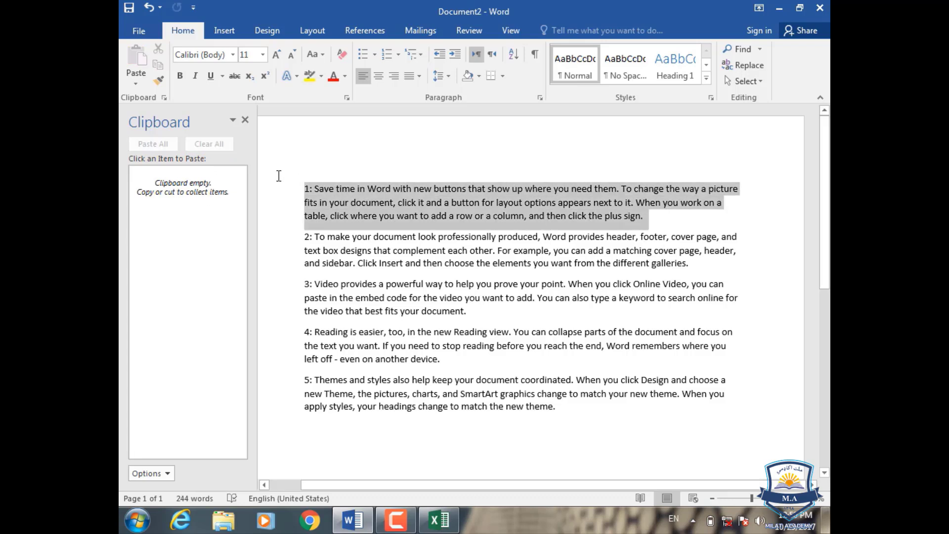
left_click(159, 66)
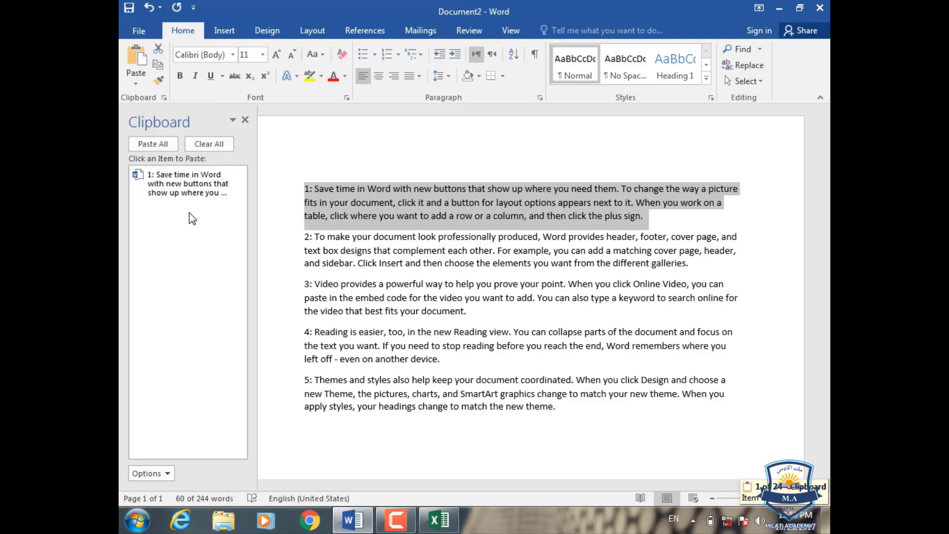
left_click_drag(688, 265, 252, 238)
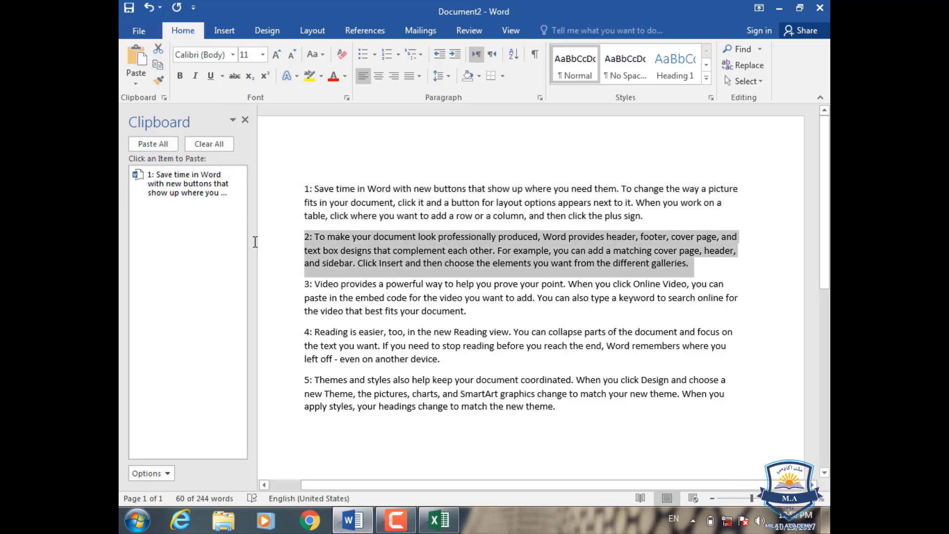
left_click(156, 67)
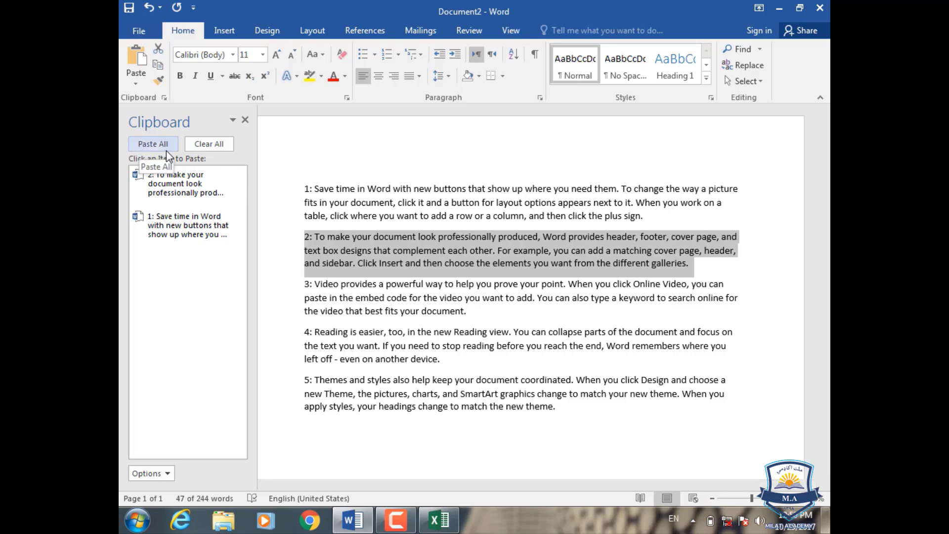
Paste all the collected clipboard items together on a new line after paragraph 5:
left_click(570, 407)
key("Return")
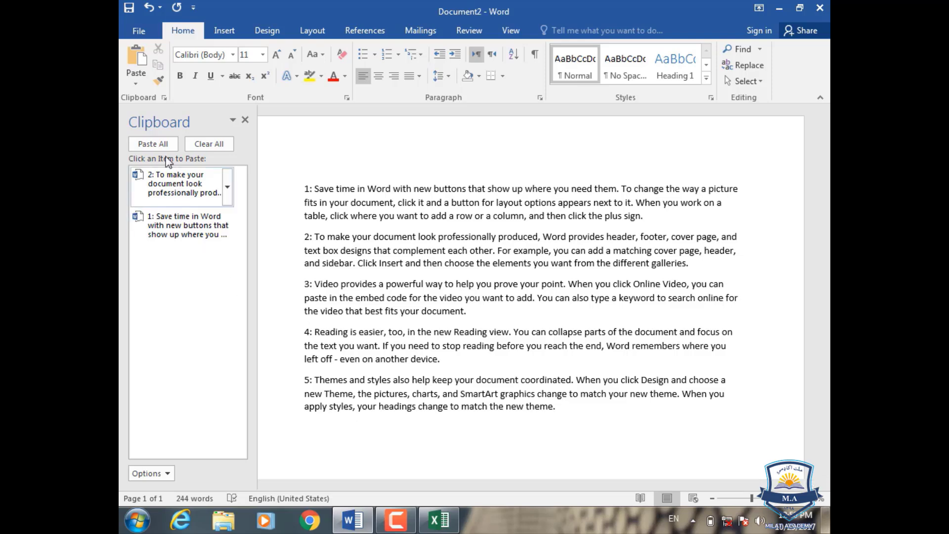
left_click(161, 146)
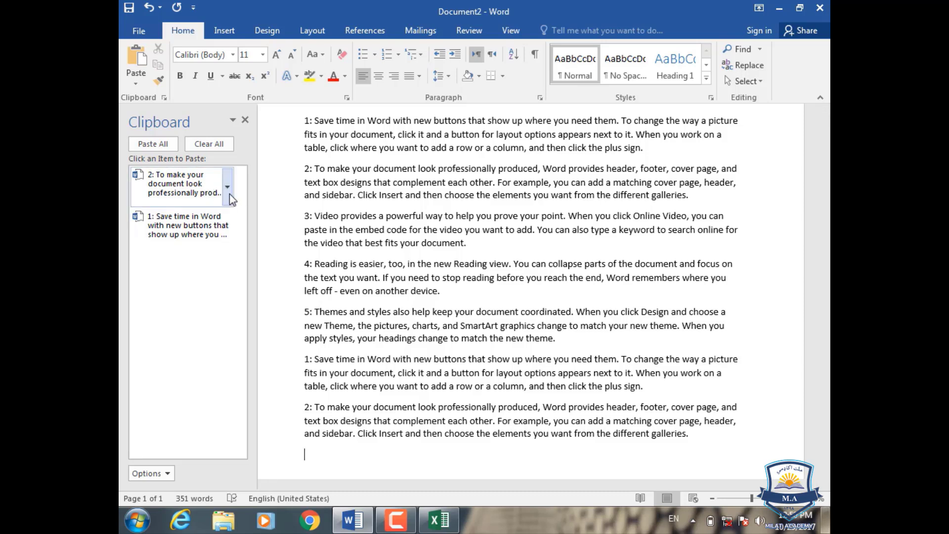
Clear the Office Clipboard, and copy into it all seven paragraphs as one item and paragraph 3: as another
left_click(214, 144)
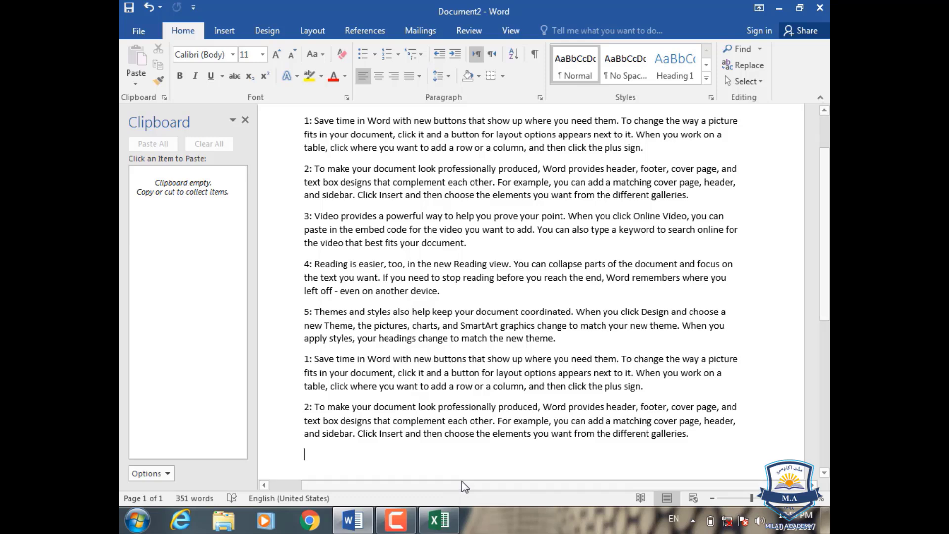
left_click_drag(689, 434, 259, 121)
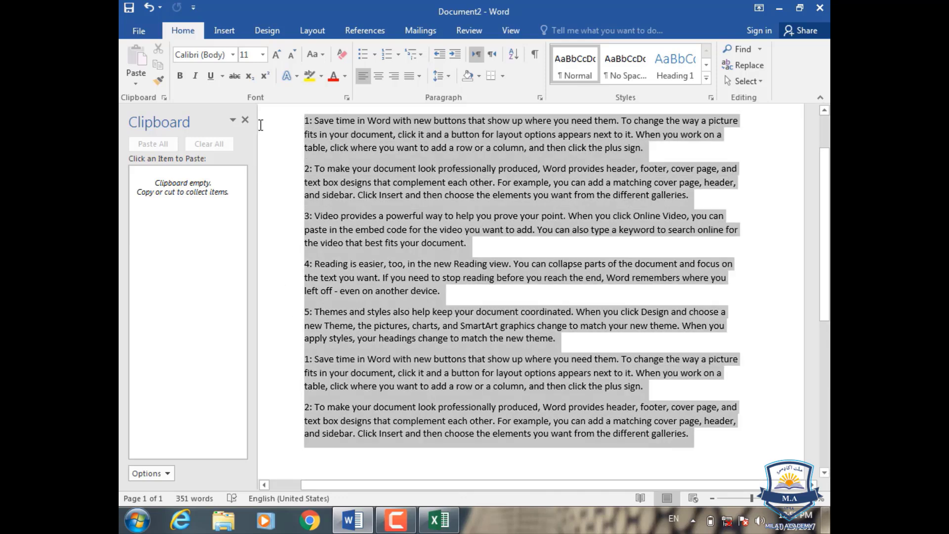
left_click(158, 67)
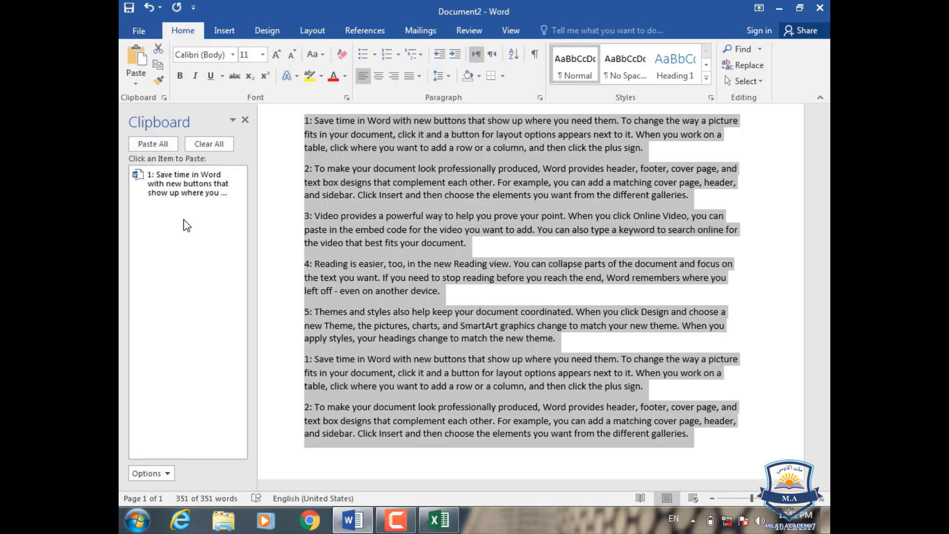
left_click_drag(523, 247, 306, 213)
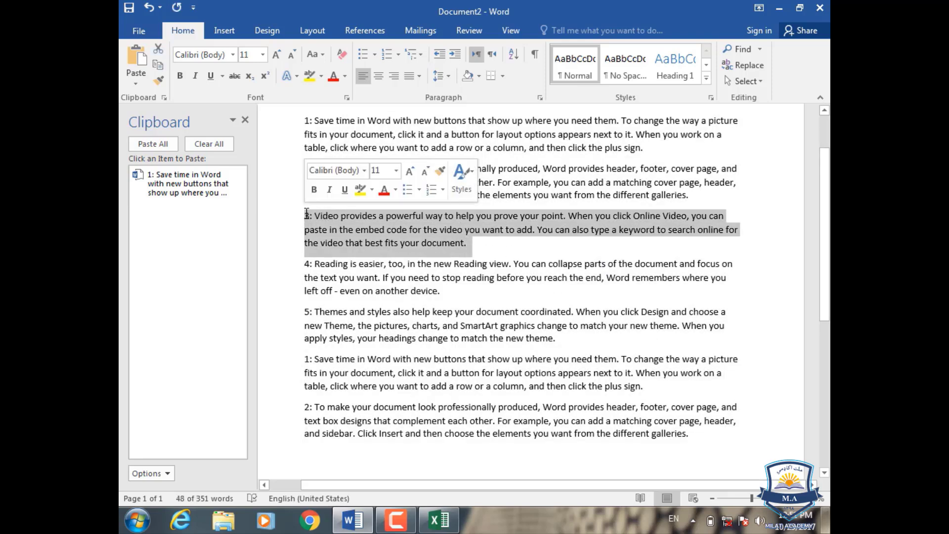
left_click(158, 64)
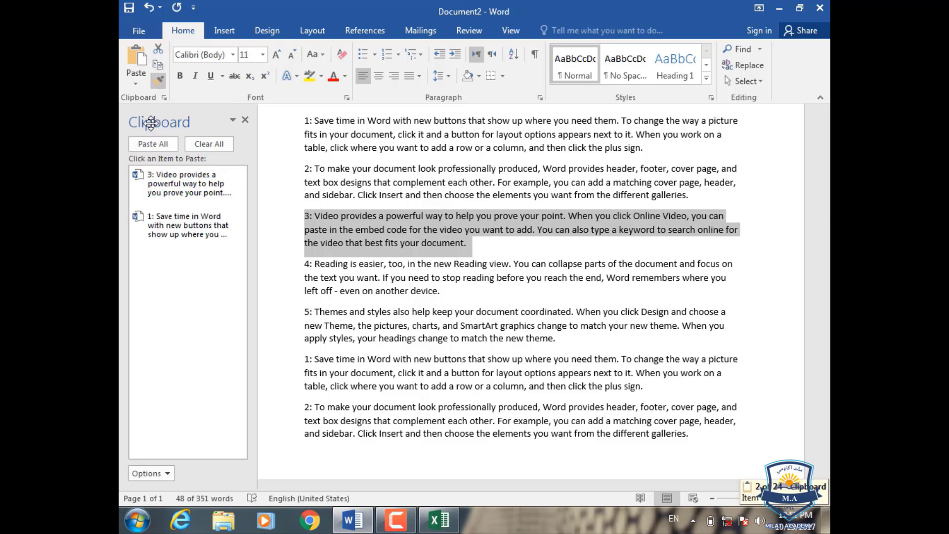
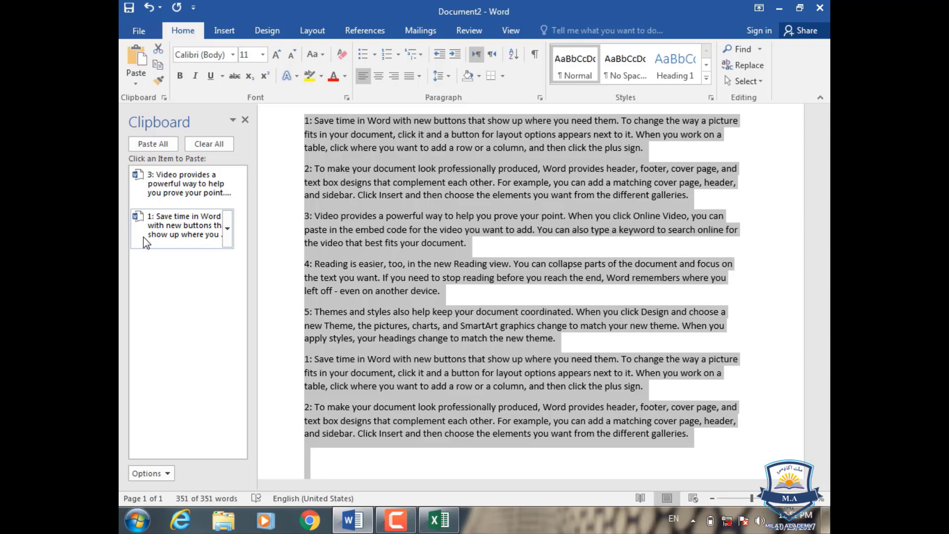
Delete all the text in the document and clear every item from the Office Clipboard
key("Delete")
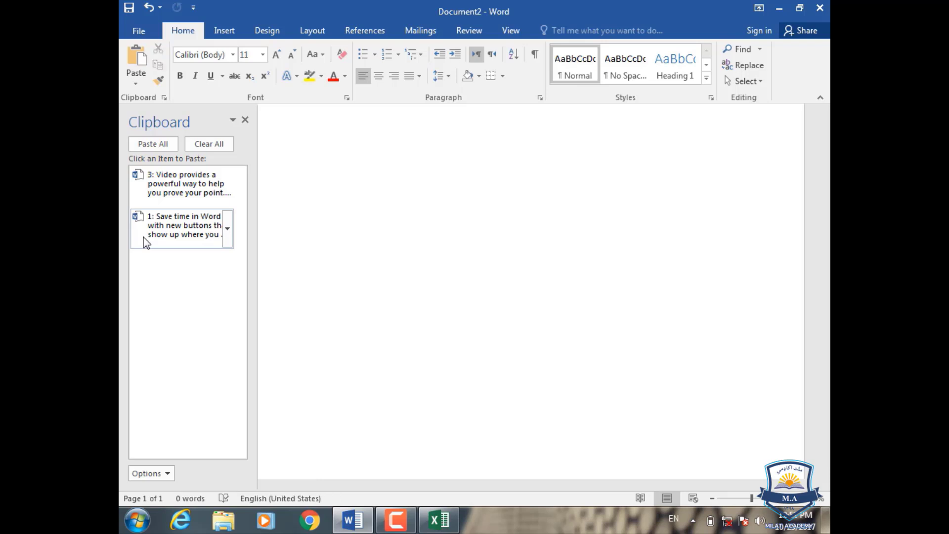
left_click(209, 144)
scroll(310, 149, "up", 3)
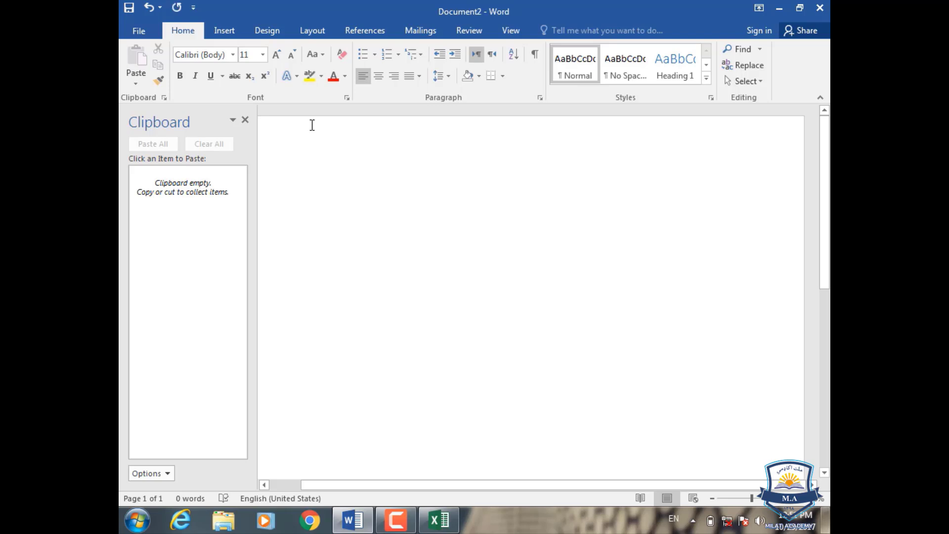
Generate 100 sample paragraphs in the empty document with =rand(100)
type("=ra")
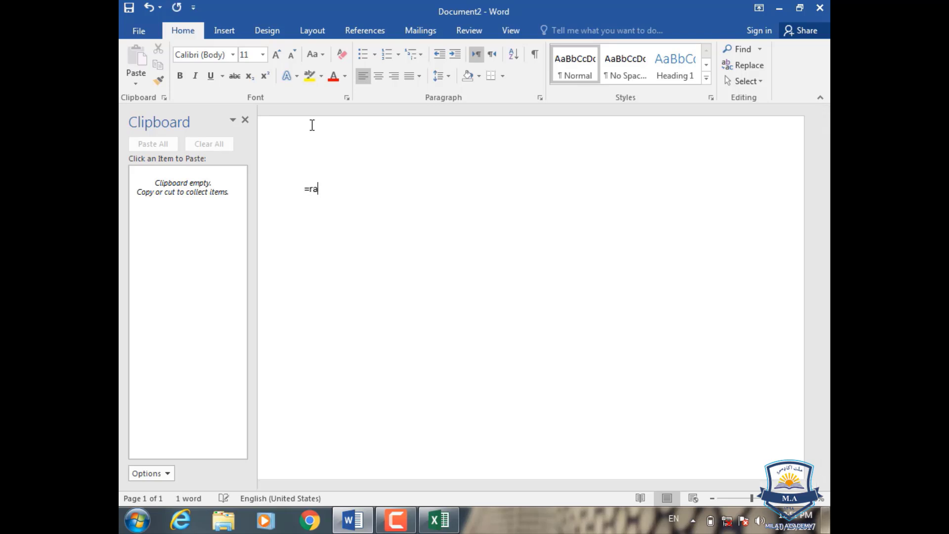
type("nd(100)")
key("Return")
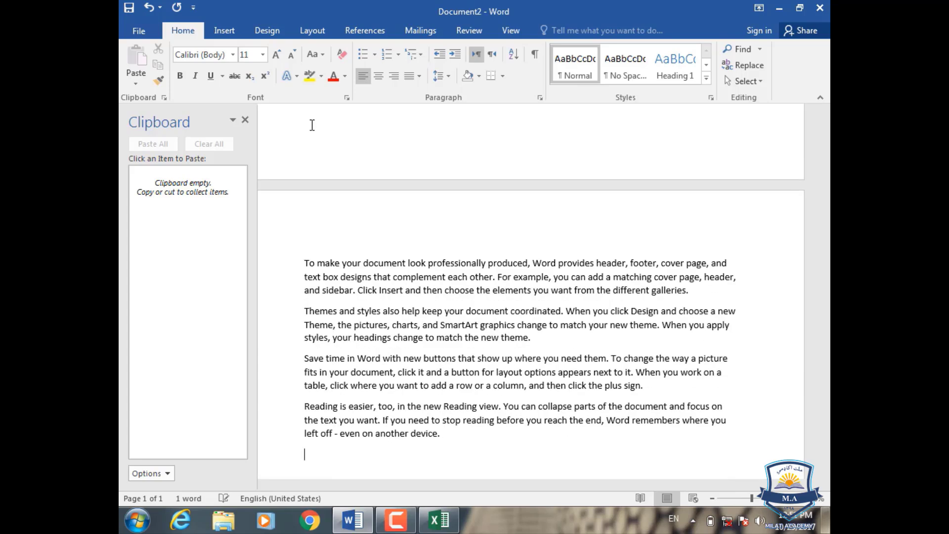
left_click(165, 499)
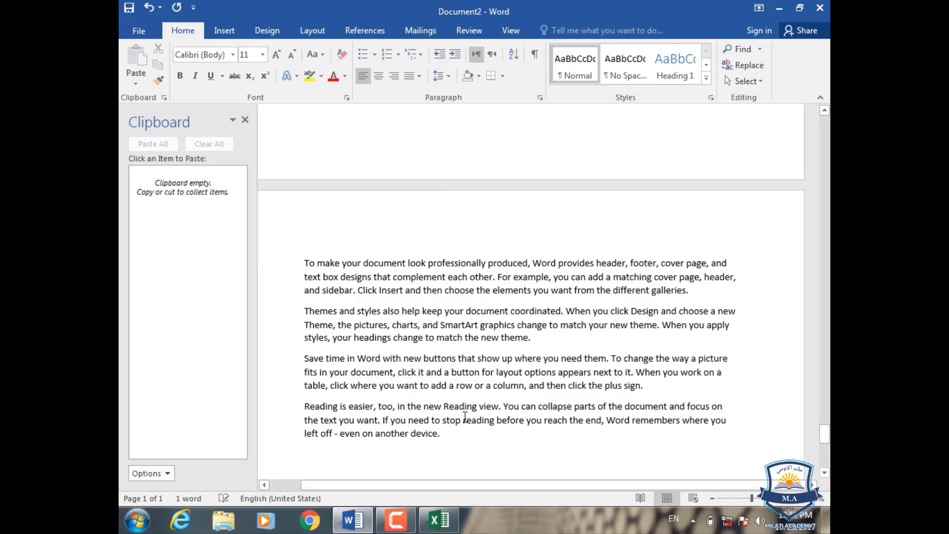
scroll(465, 416, "down", 3)
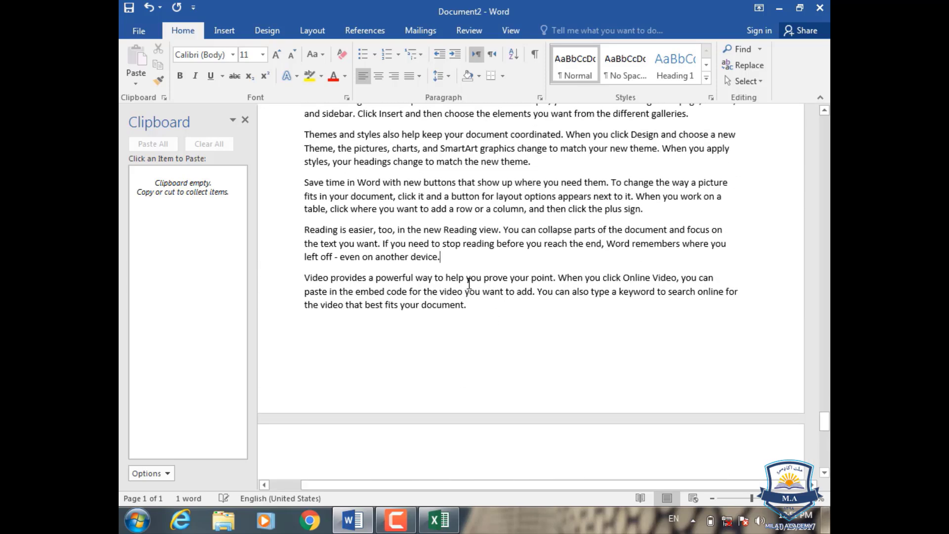
key("ctrl+v")
scroll(435, 291, "up", 1)
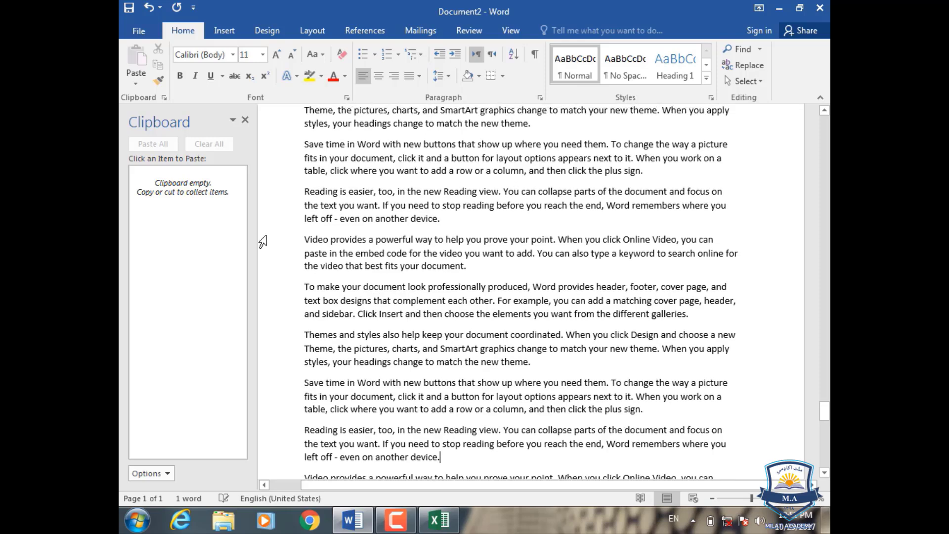
Close the Clipboard pane and look through the last pages of the generated paragraphs
left_click(244, 120)
scroll(405, 262, "down", 3)
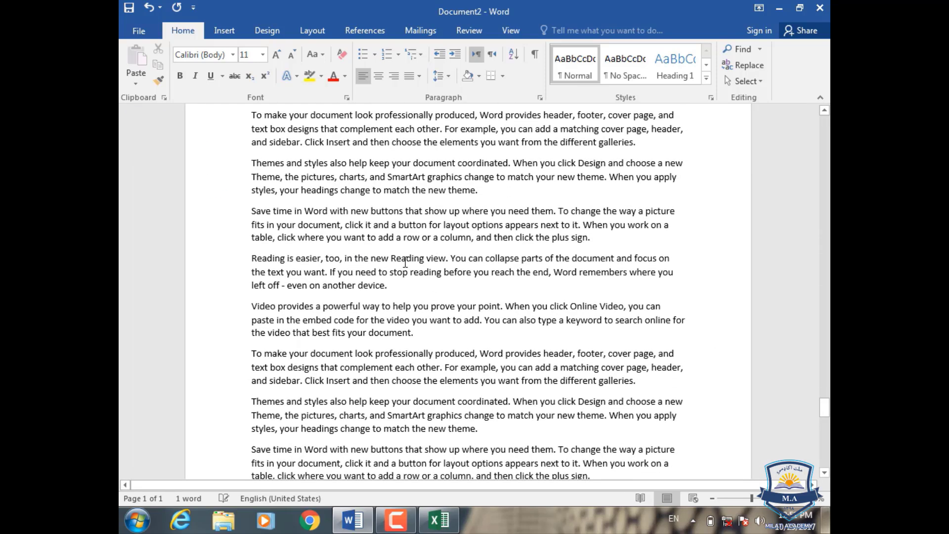
left_click(404, 261)
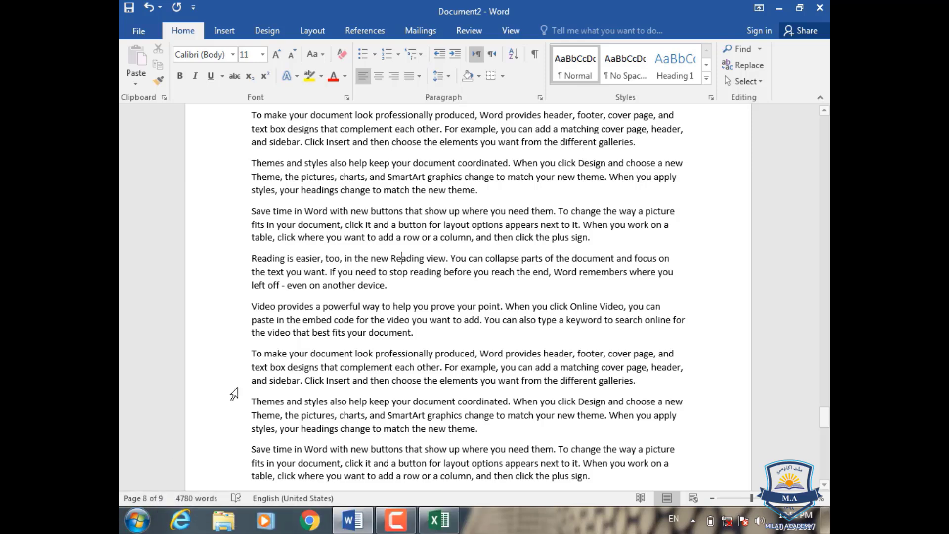
scroll(373, 265, "down", 3)
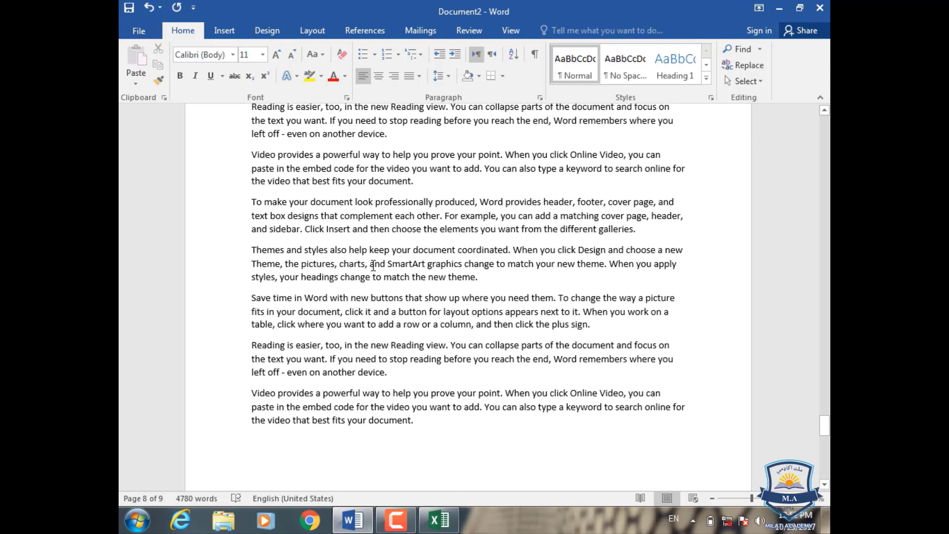
scroll(373, 265, "up", 2)
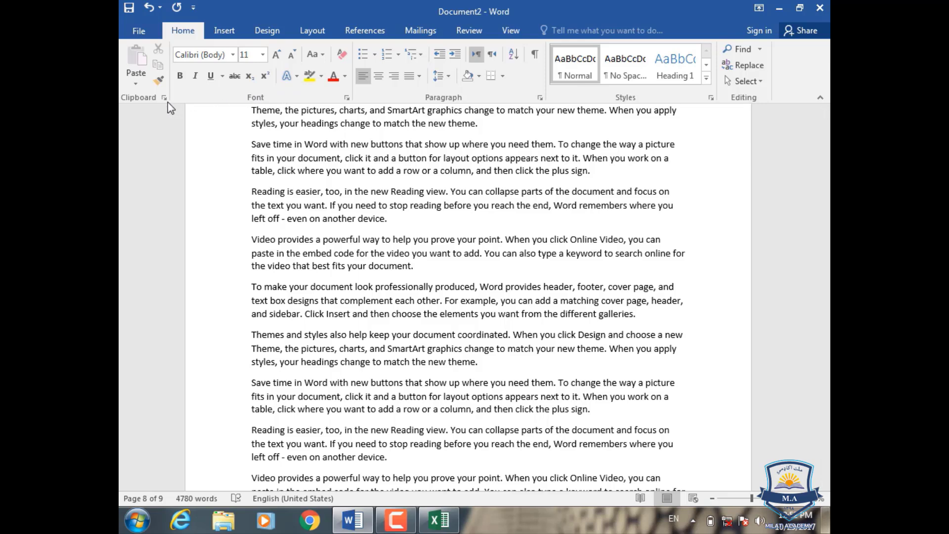
Show the Office Clipboard and cut the entire document text into it
left_click(164, 98)
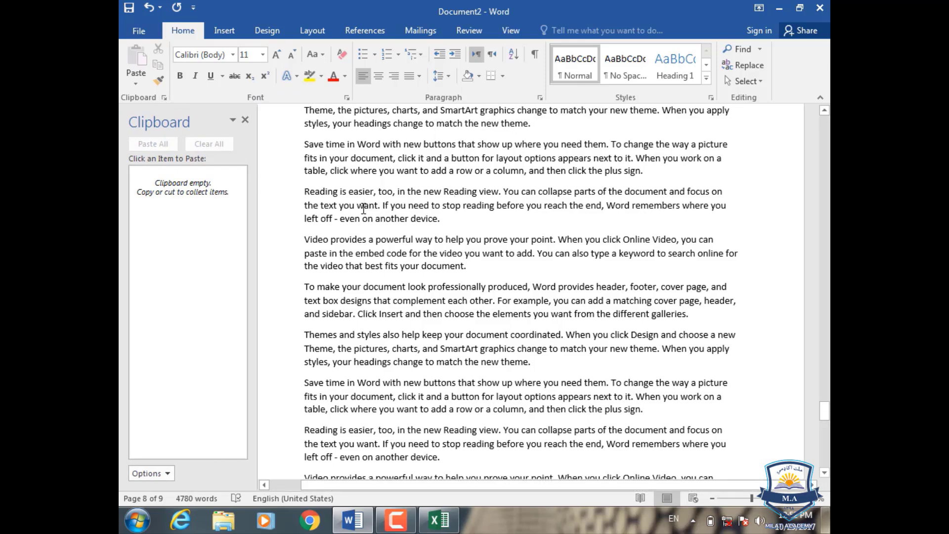
key("ctrl+a")
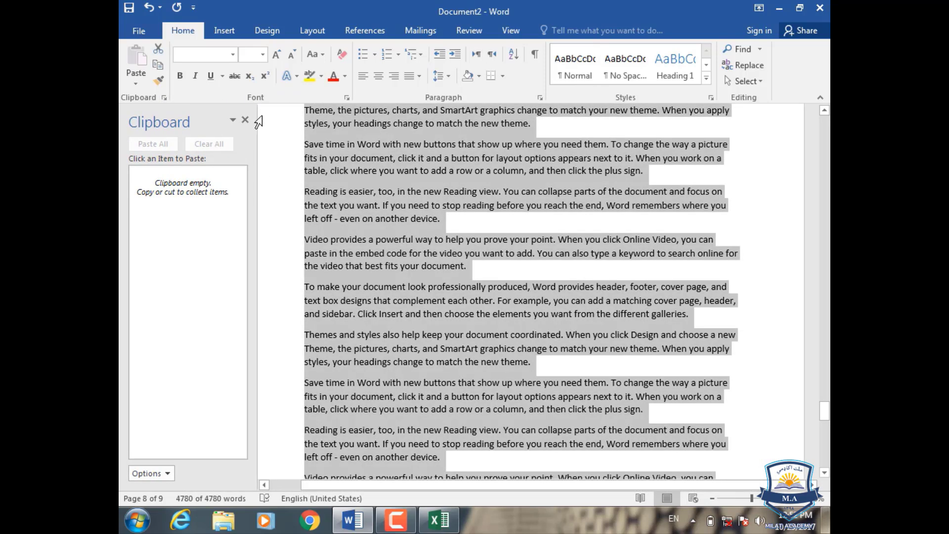
left_click(158, 49)
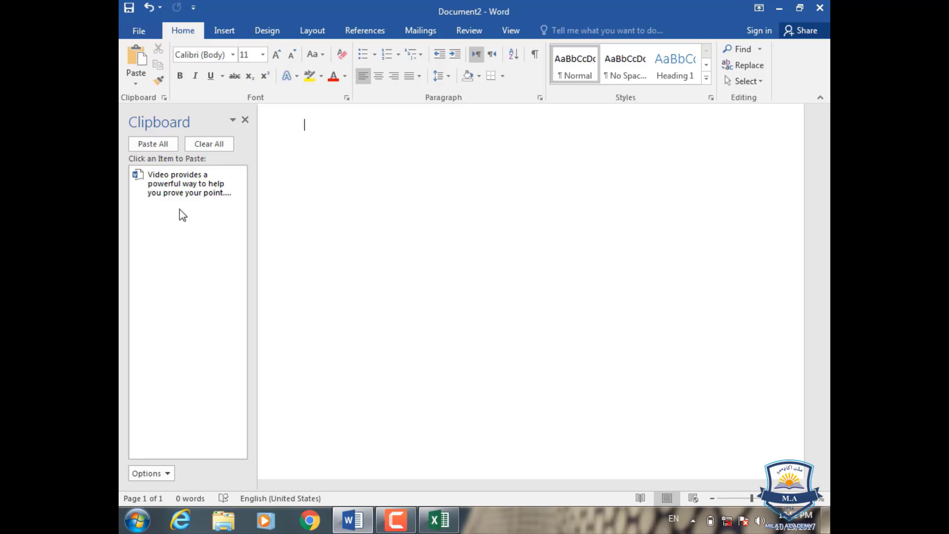
Close the Clipboard pane, paste the cut text back into the empty document, and return to its beginning
left_click(245, 120)
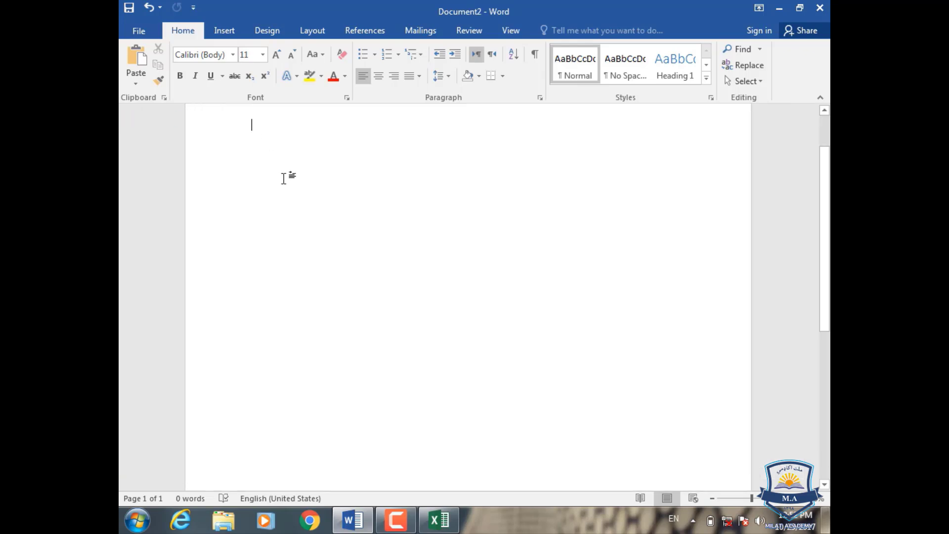
key("ctrl+v")
scroll(284, 178, "up", 3)
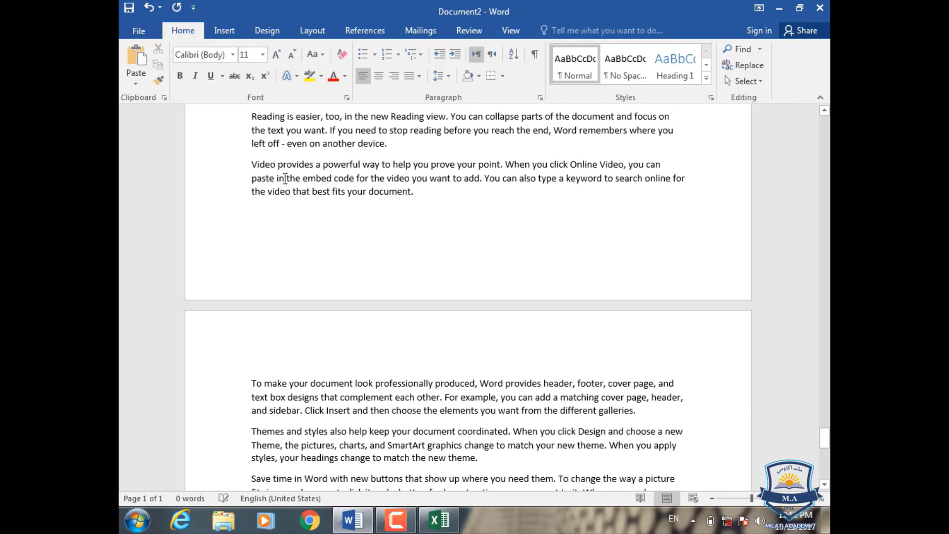
scroll(285, 179, "up", 5)
left_click_drag(826, 433, 781, 113)
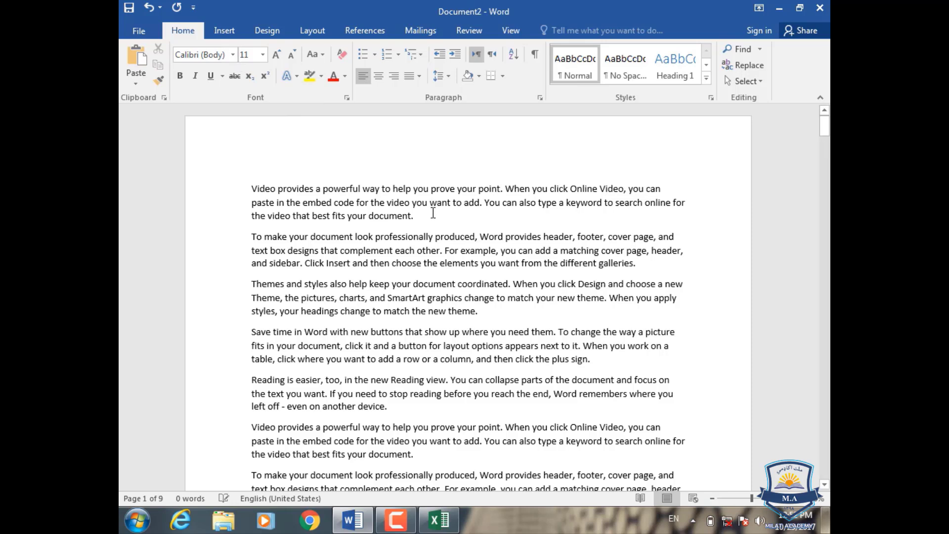
Set the font of the document's first paragraph to Times New Roman
left_click_drag(431, 213, 242, 188)
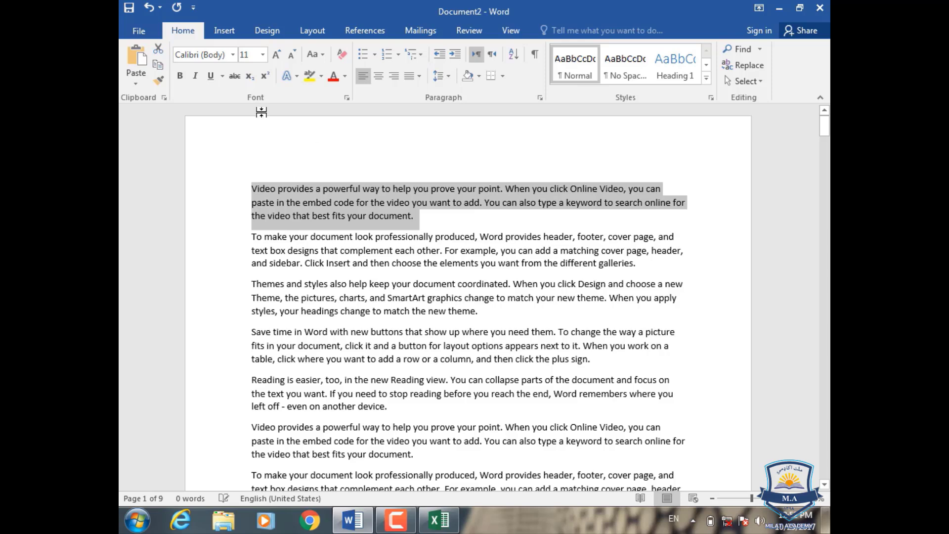
left_click(232, 55)
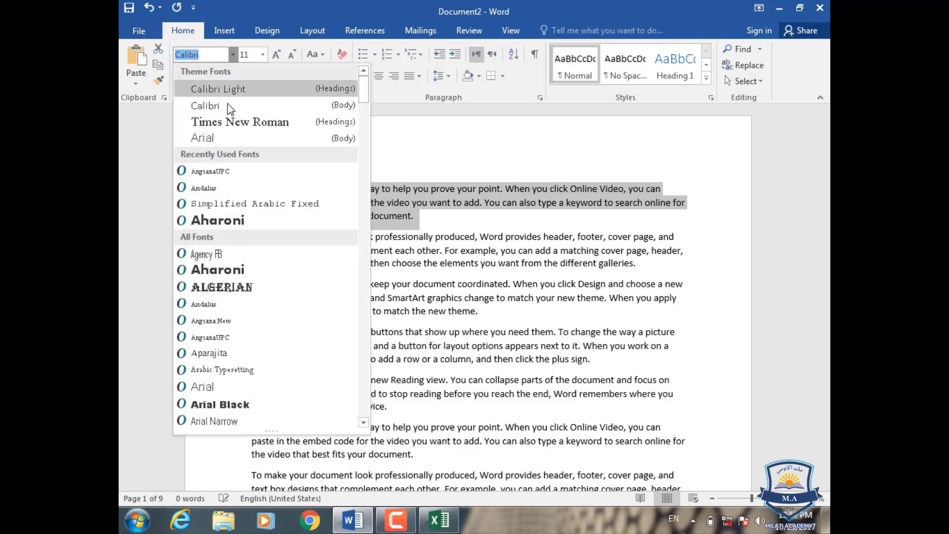
left_click(224, 122)
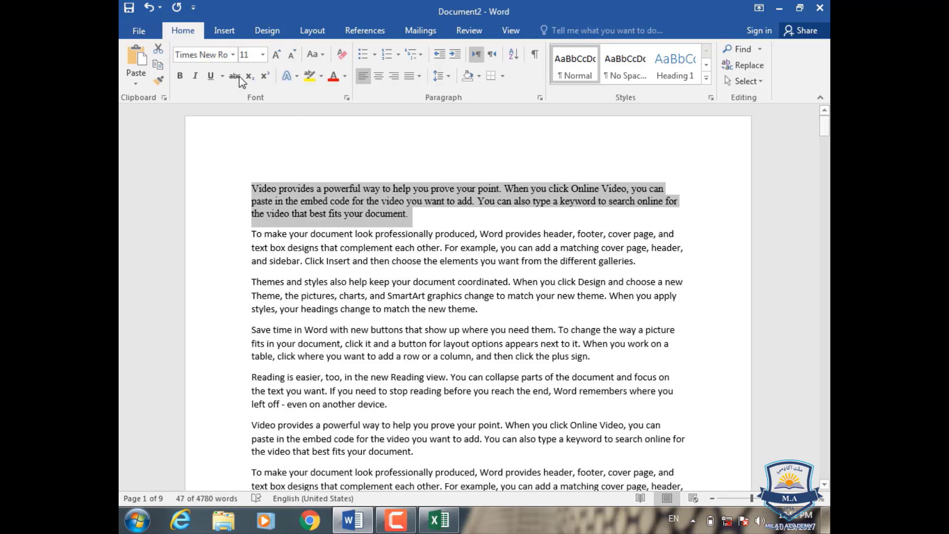
left_click(233, 54)
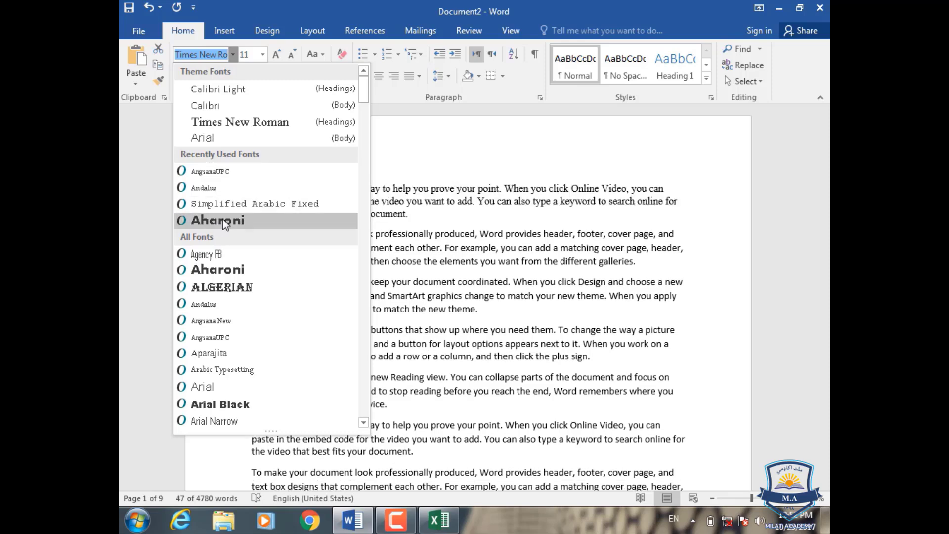
key("Escape")
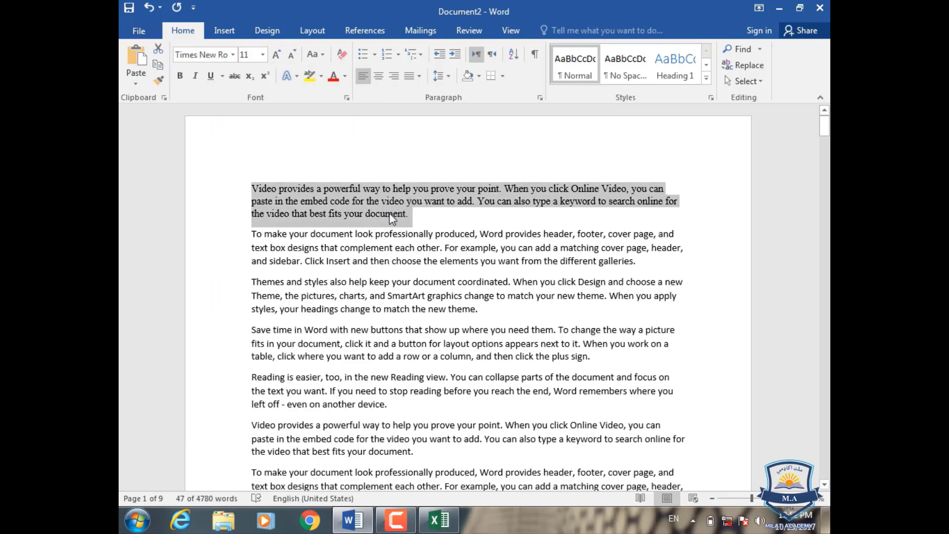
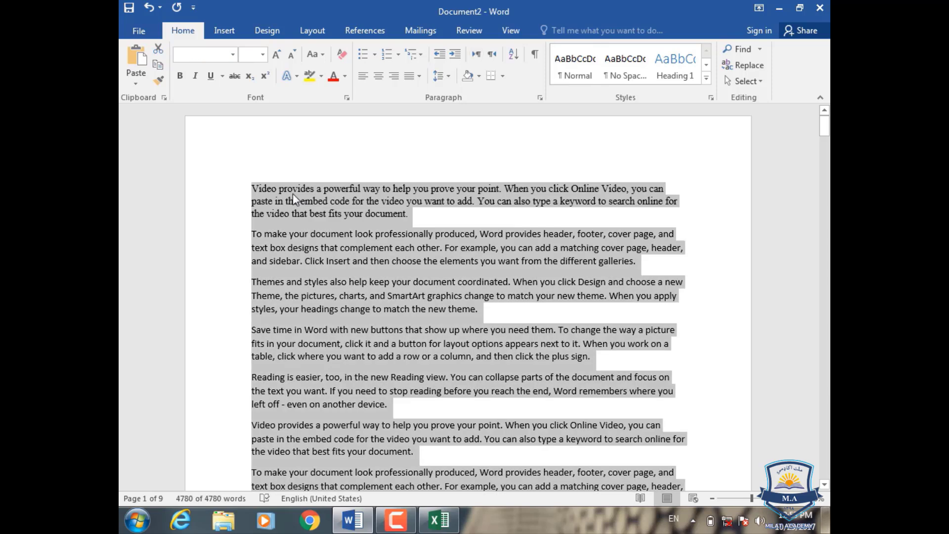
Set the whole document's font to Times New Roman and its font size to 12, followed by 16
left_click(232, 54)
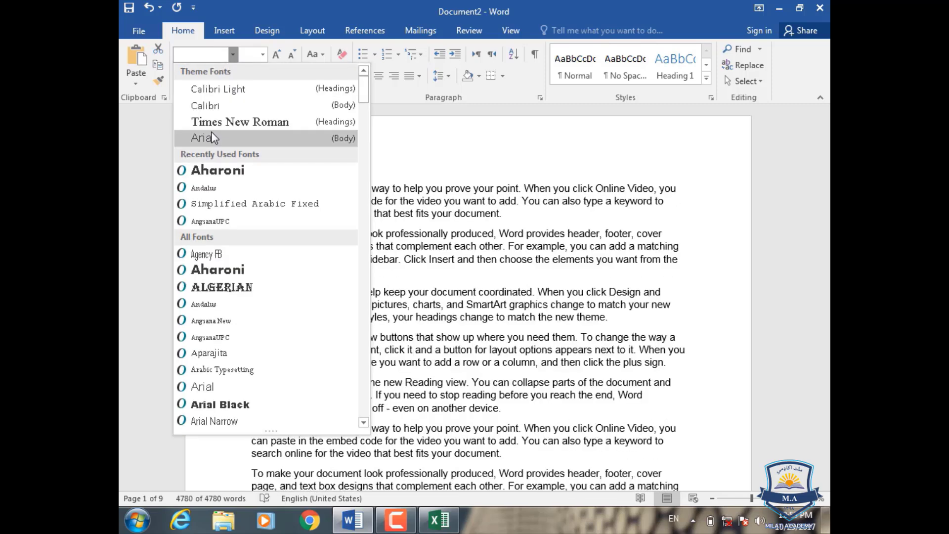
left_click(218, 128)
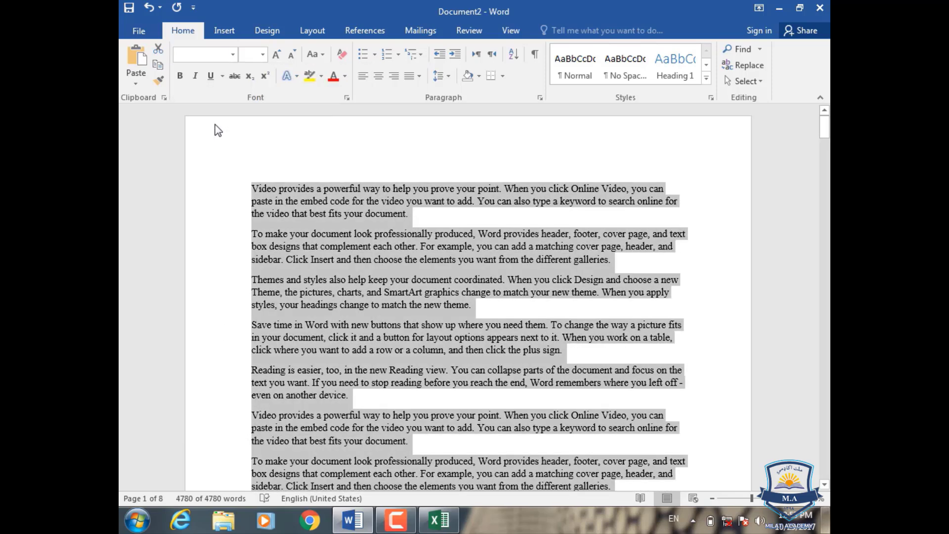
left_click(265, 56)
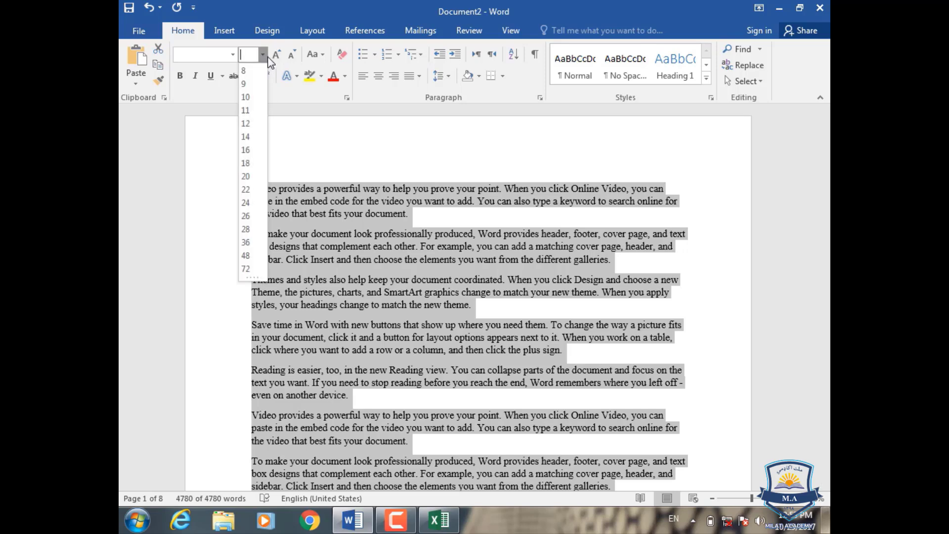
left_click(247, 122)
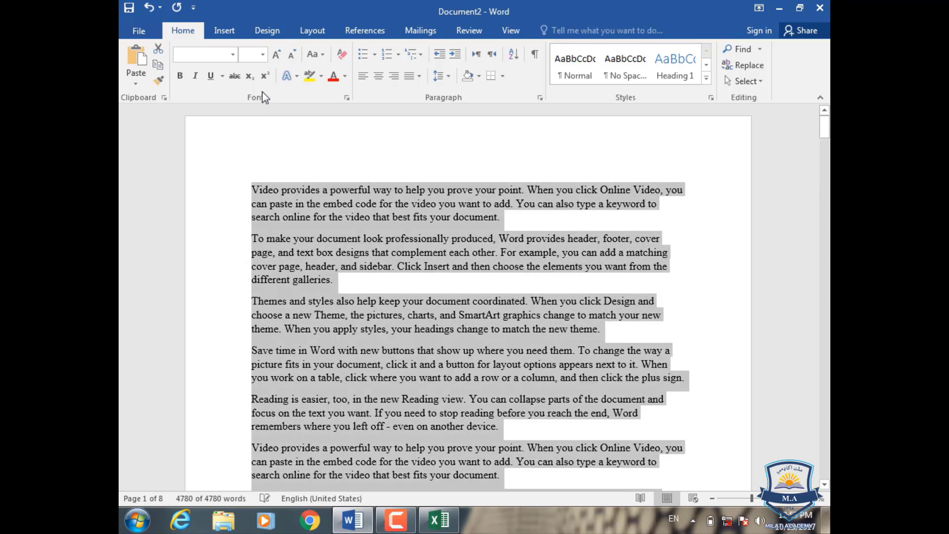
left_click(263, 58)
left_click(248, 146)
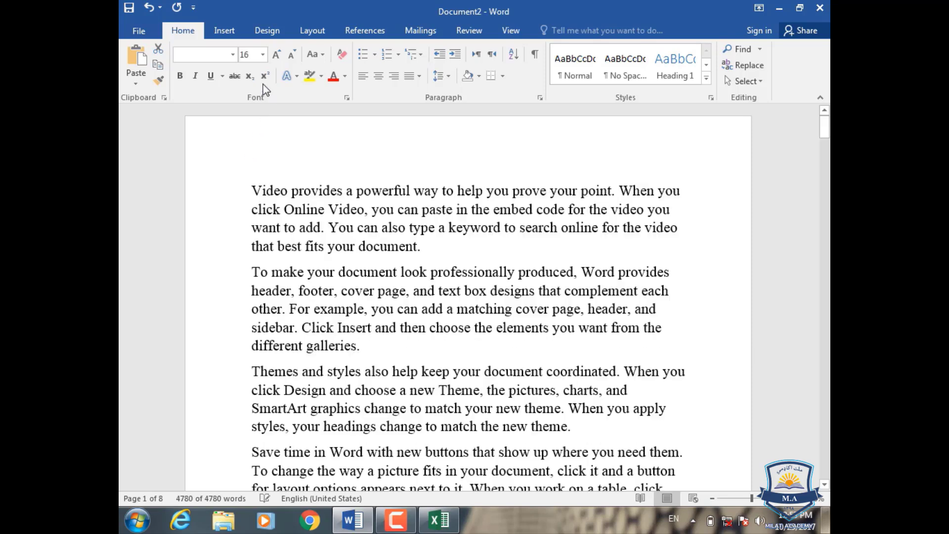
Select the whole document and increase its font size by two increments
key("ctrl+a")
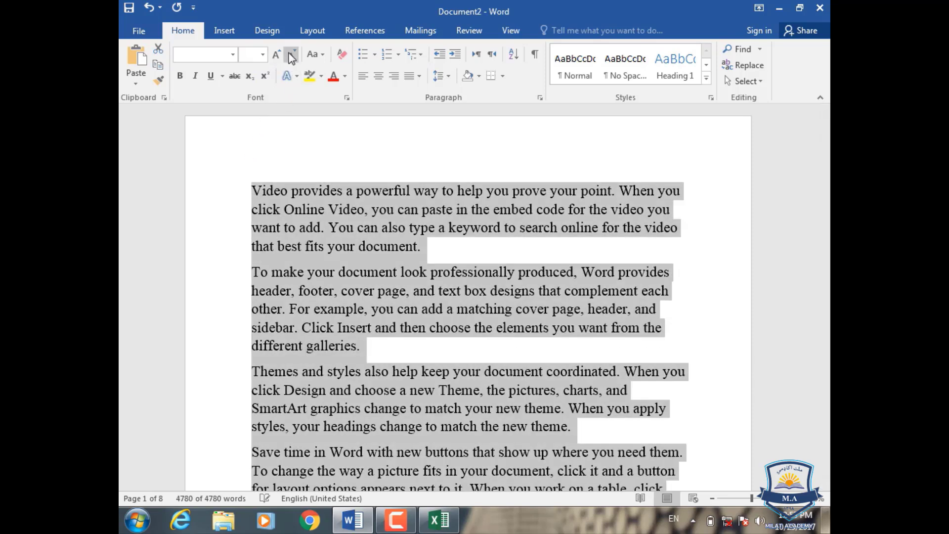
left_click(277, 55)
left_click(277, 55)
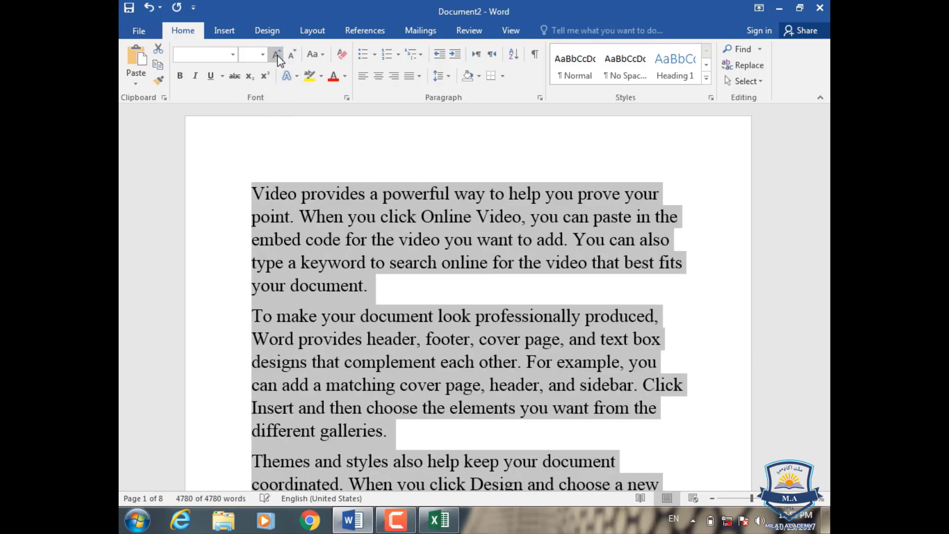
left_click(265, 59)
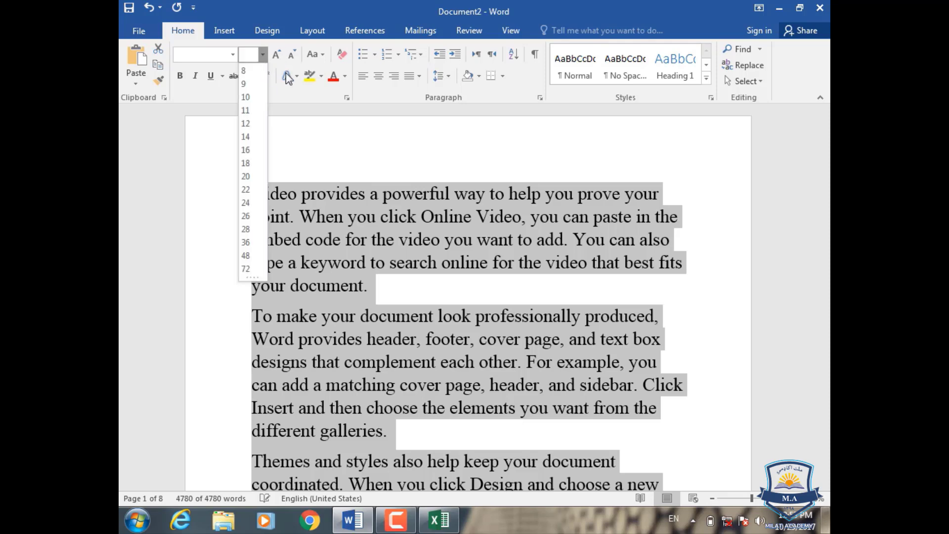
Decrease the font size of the whole document gradually to 10
left_click(291, 54)
left_click(292, 54)
left_click(292, 55)
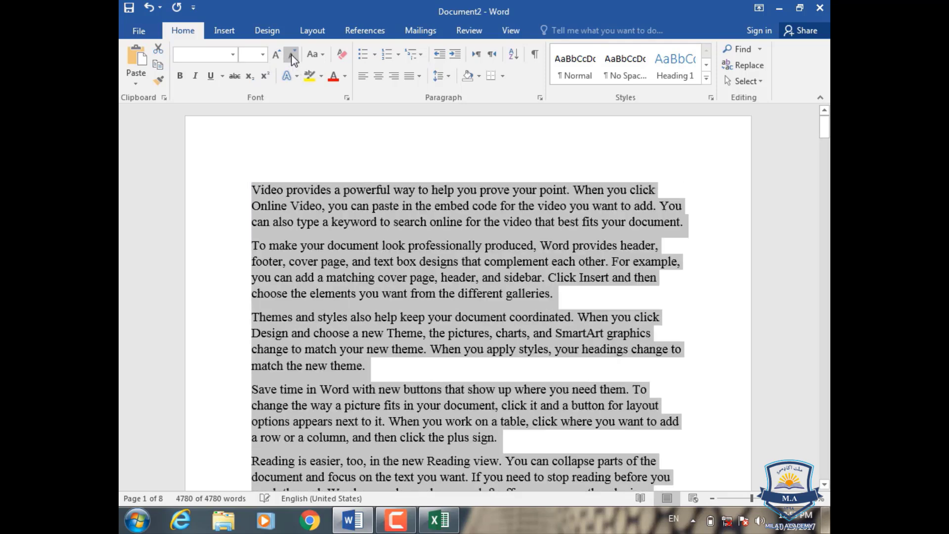
left_click(292, 54)
left_click(292, 54)
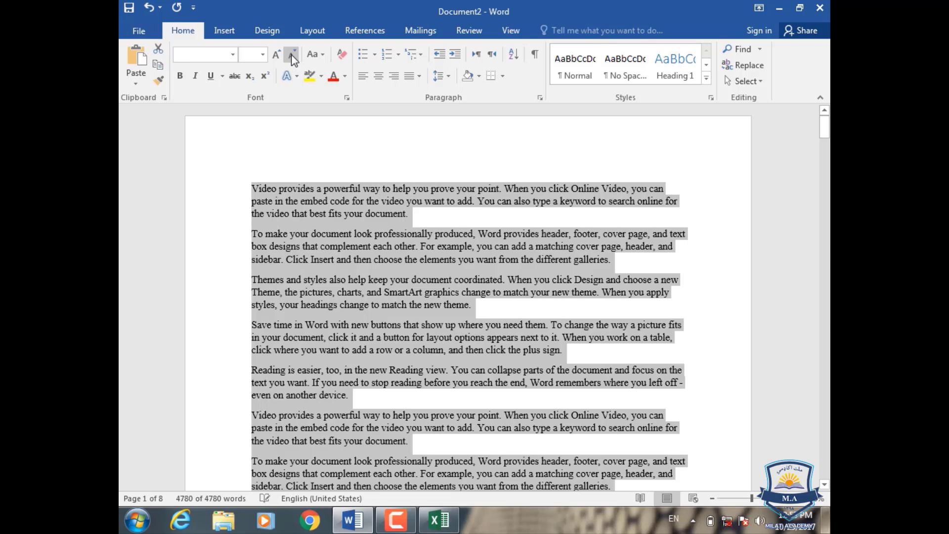
left_click(292, 55)
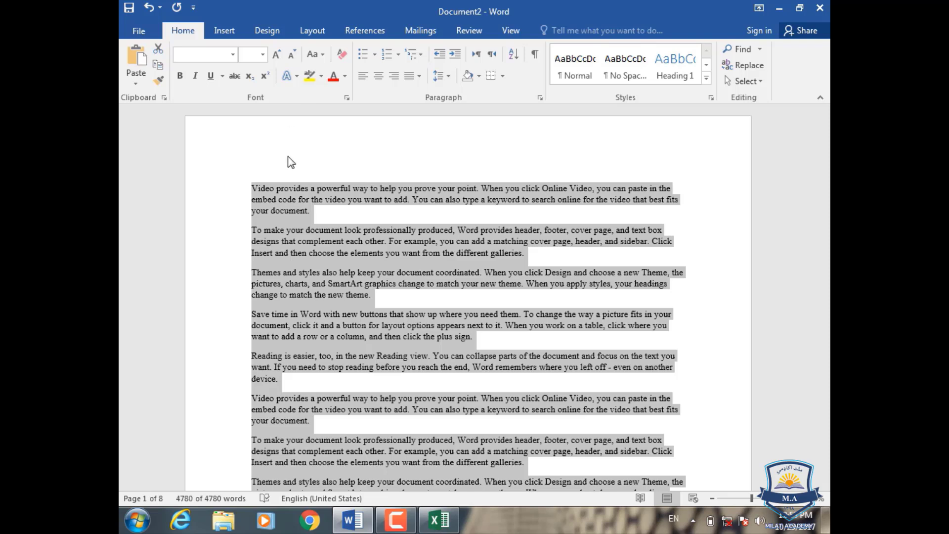
left_click(324, 57)
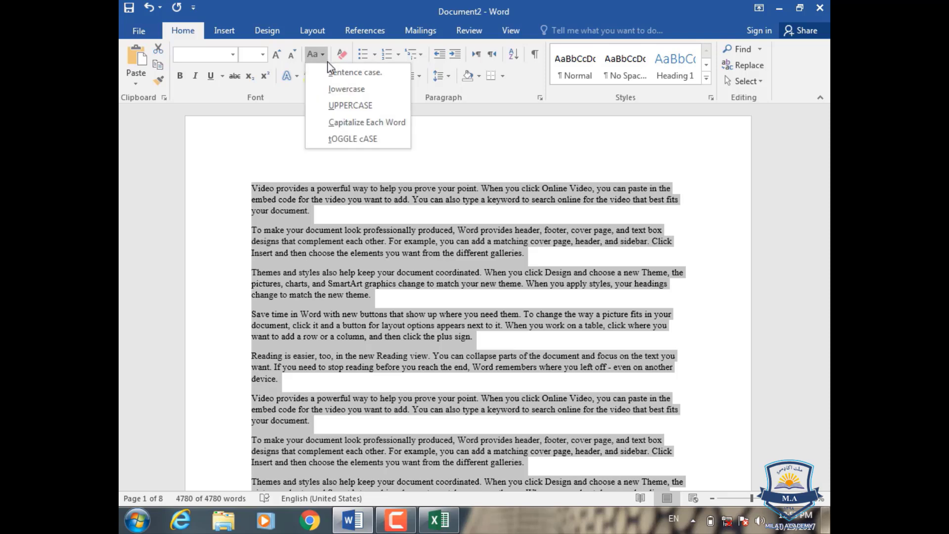
left_click(349, 204)
left_click(333, 212)
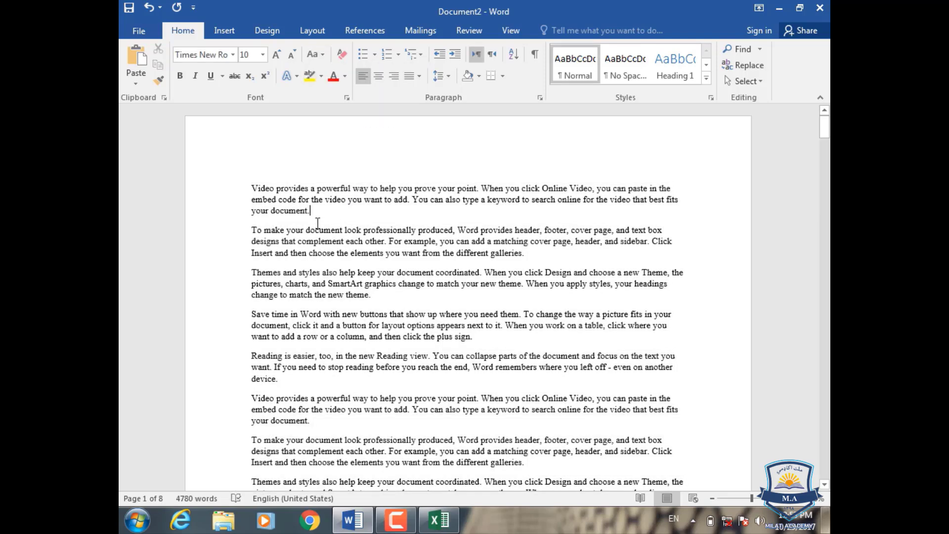
Select the first two paragraphs and increase their font size gradually to 14
left_click_drag(560, 252, 243, 180)
left_click(273, 58)
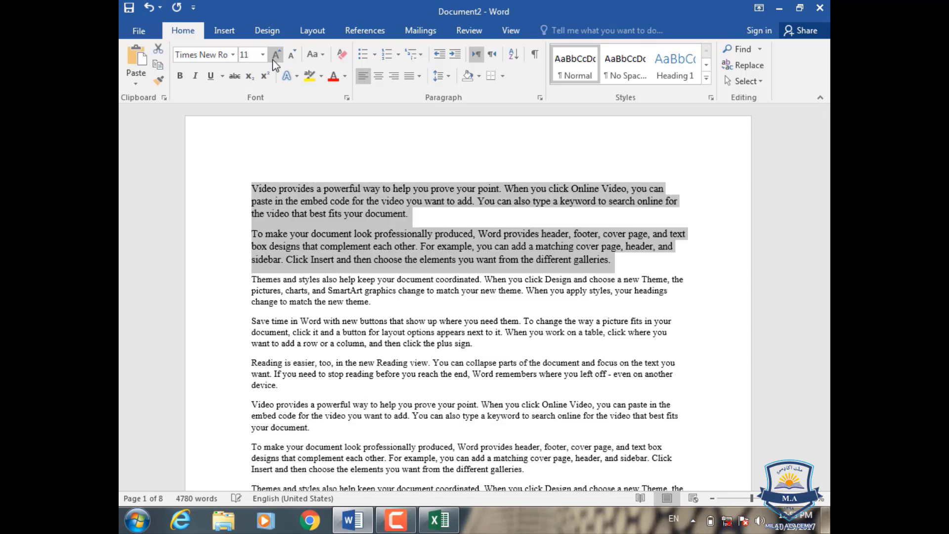
left_click(273, 59)
left_click(273, 58)
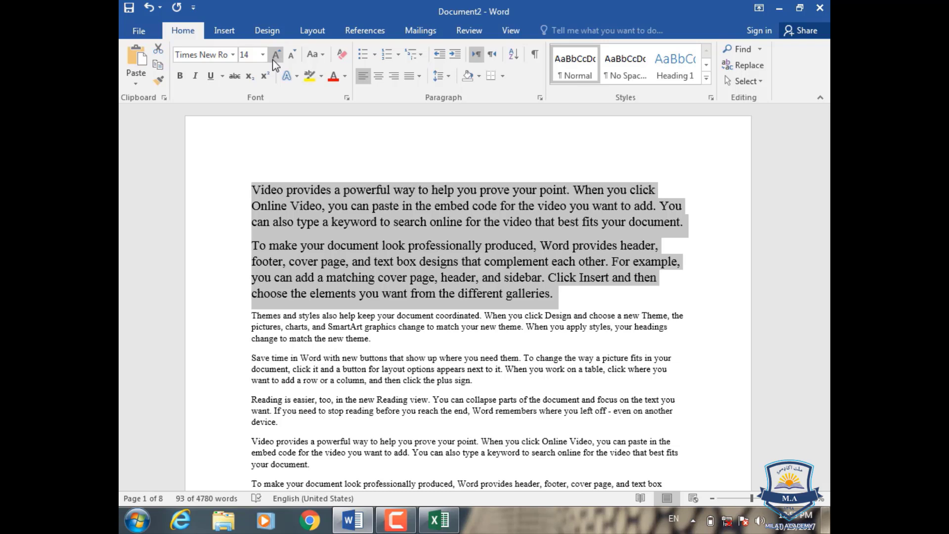
Change the case of the selected first two paragraphs to lowercase, followed by UPPERCASE
left_click(318, 55)
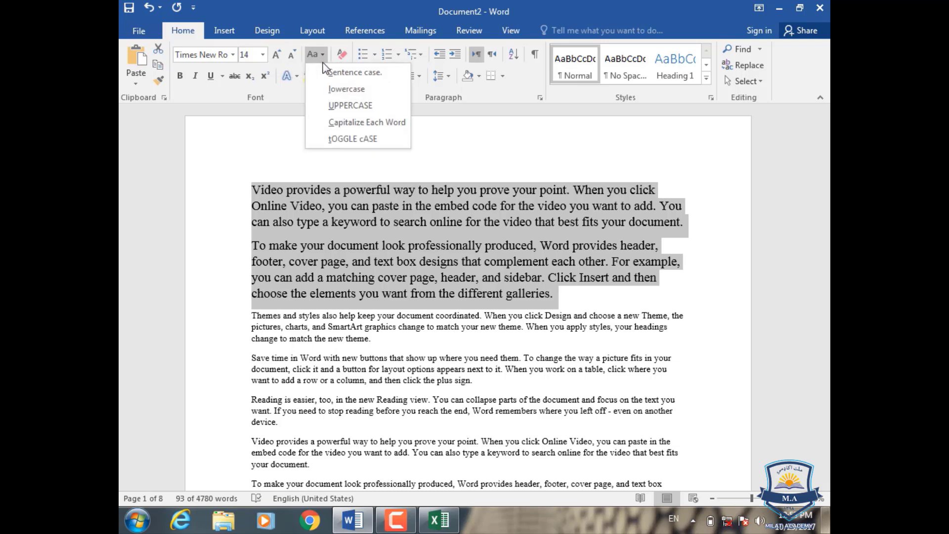
left_click(346, 89)
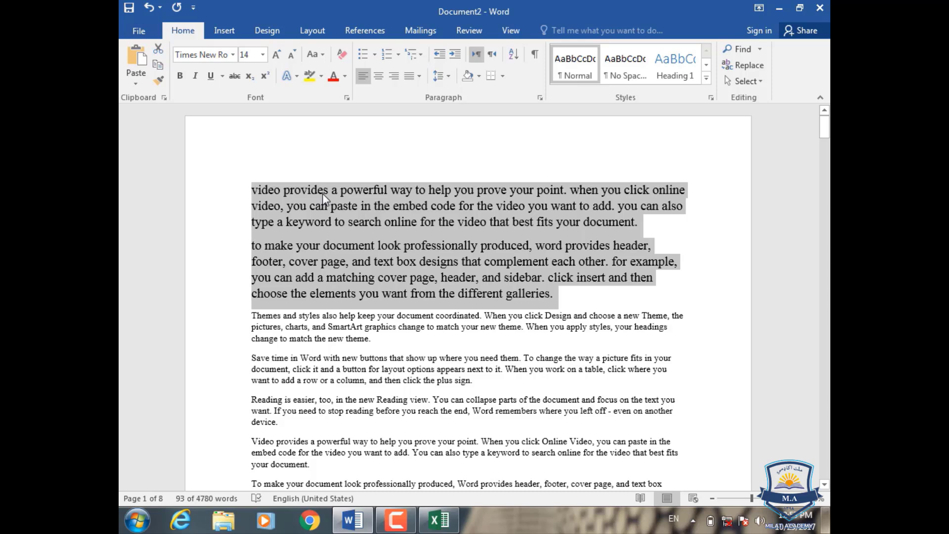
left_click(323, 61)
left_click(325, 105)
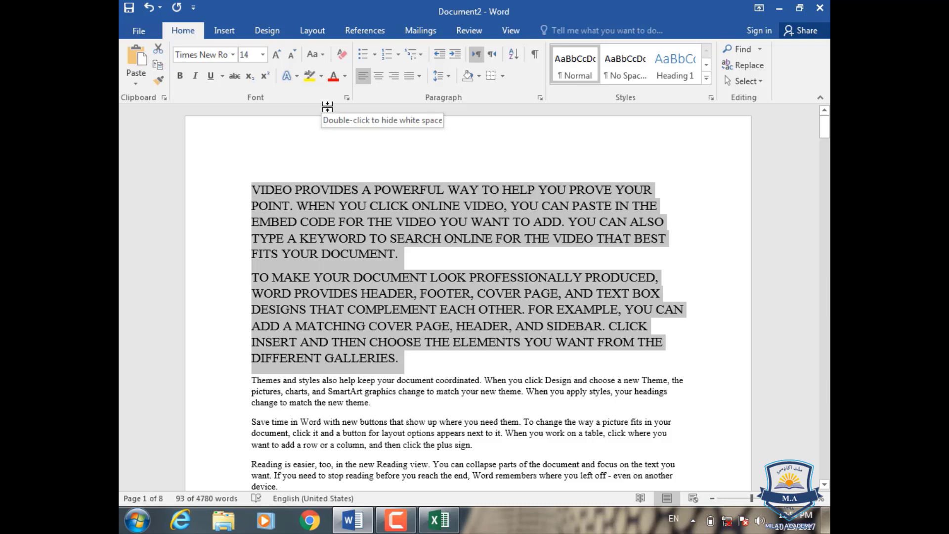
Change the case of the first two paragraphs to Capitalize Each Word, followed by Sentence case
left_click(313, 54)
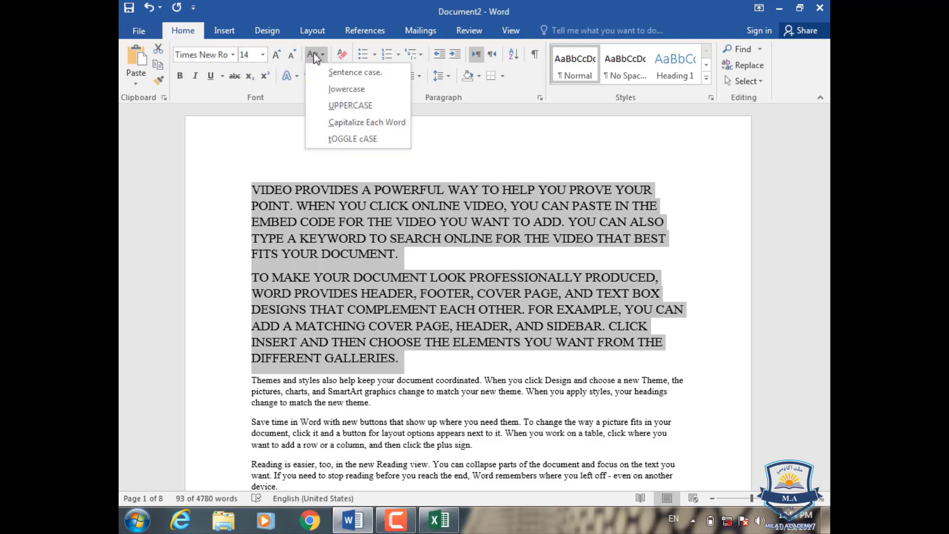
left_click(329, 121)
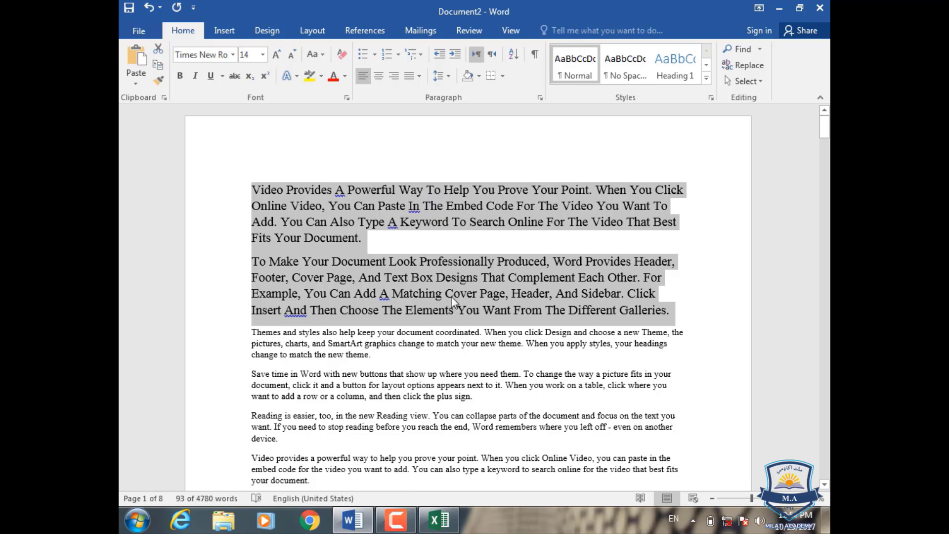
left_click(316, 54)
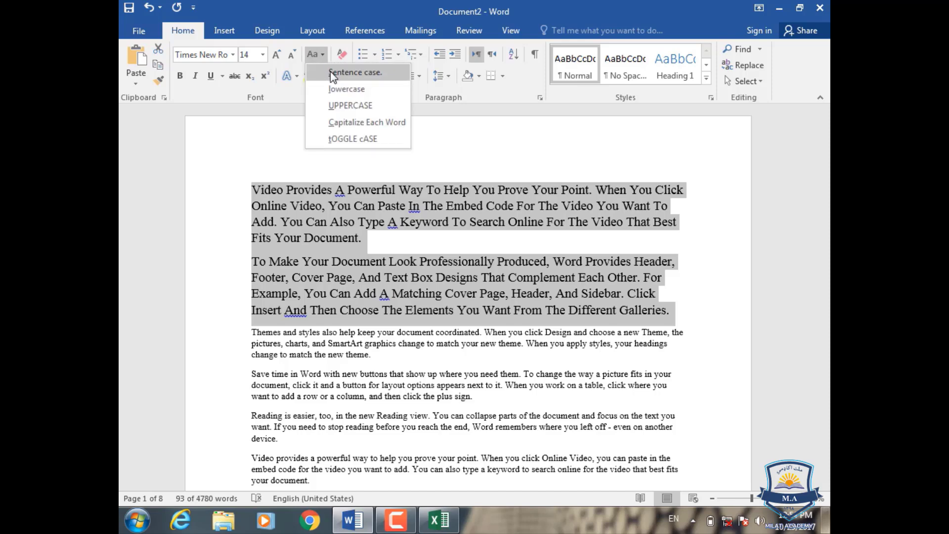
left_click(330, 71)
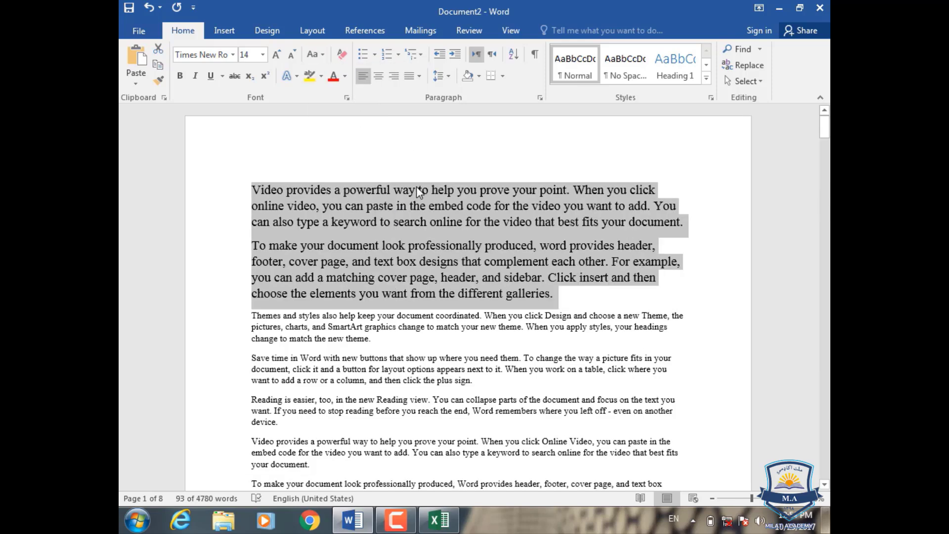
left_click(260, 189)
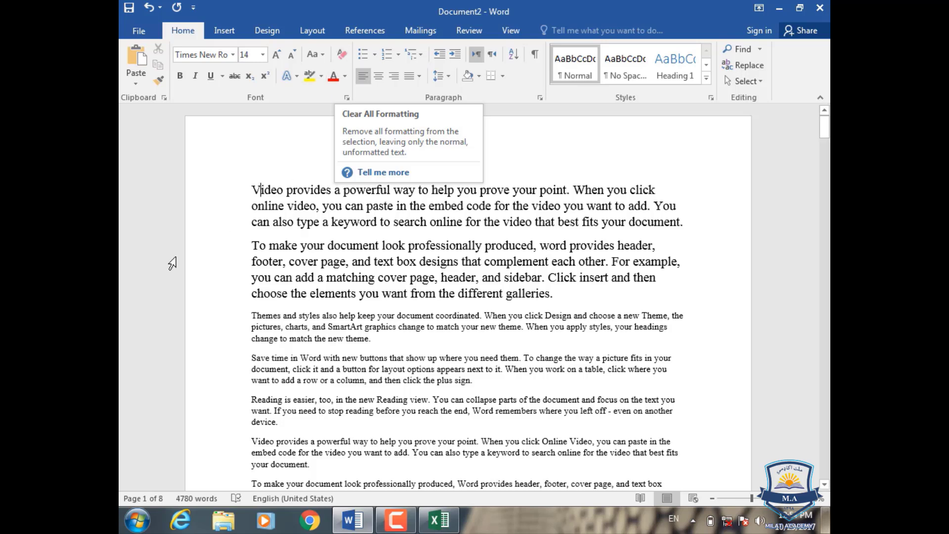
Format the third paragraph, starting with "Themes and styles", as bold italic text with font size 14
left_click(210, 266)
left_click_drag(392, 342, 252, 316)
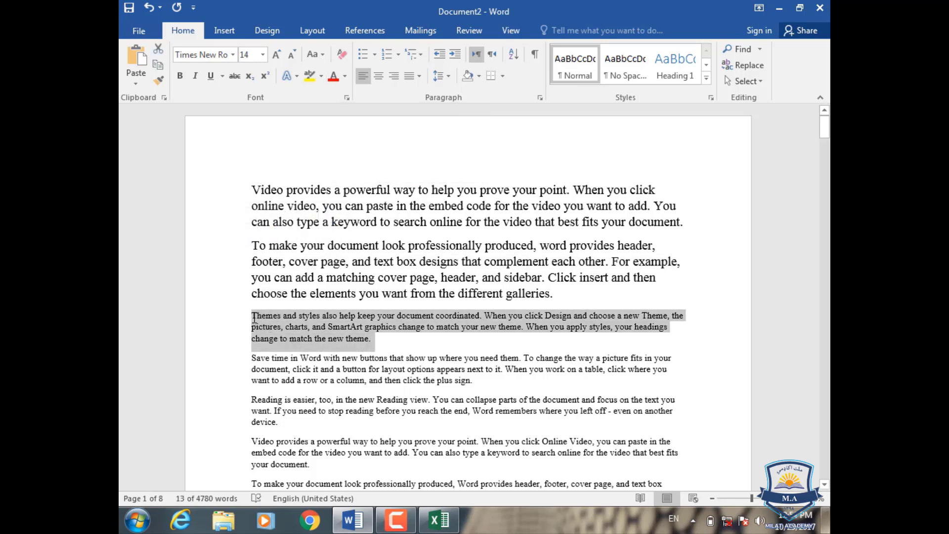
left_click(231, 55)
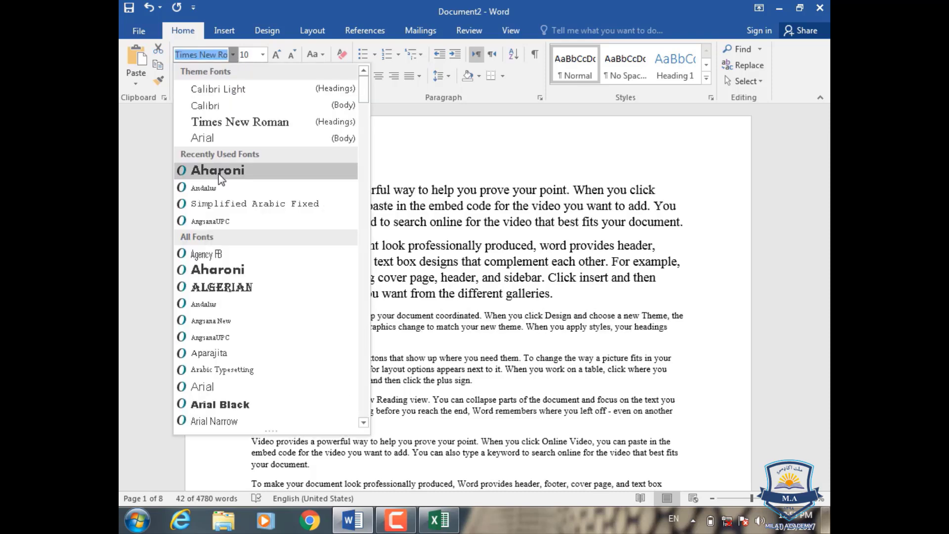
left_click(262, 54)
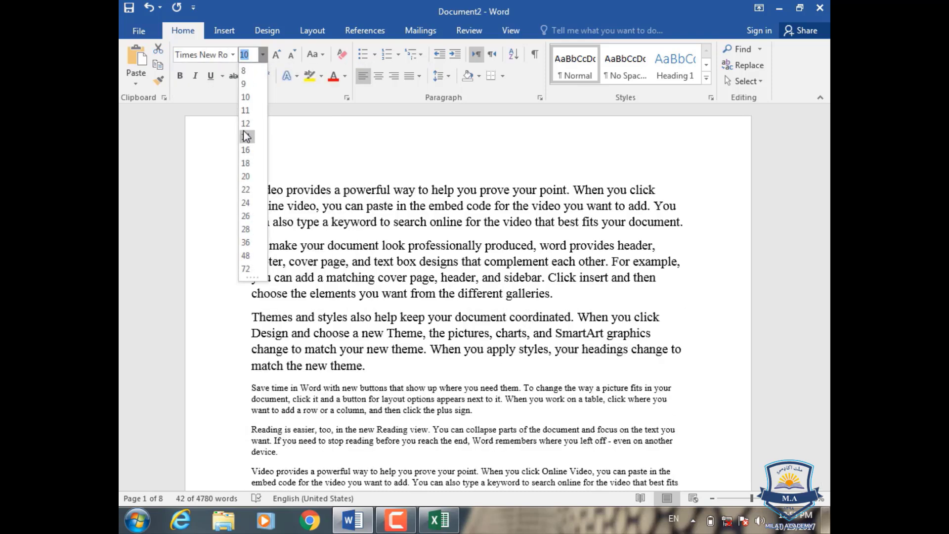
left_click(246, 136)
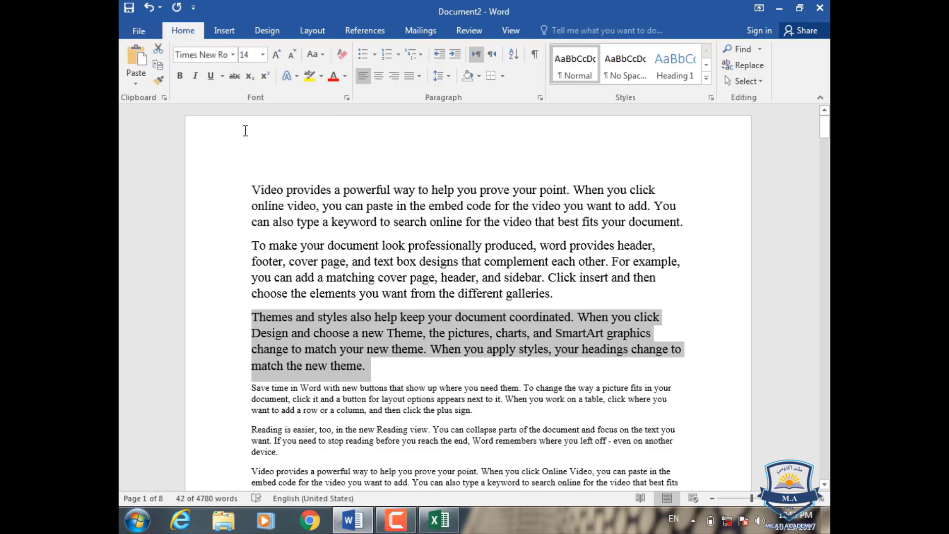
left_click(181, 77)
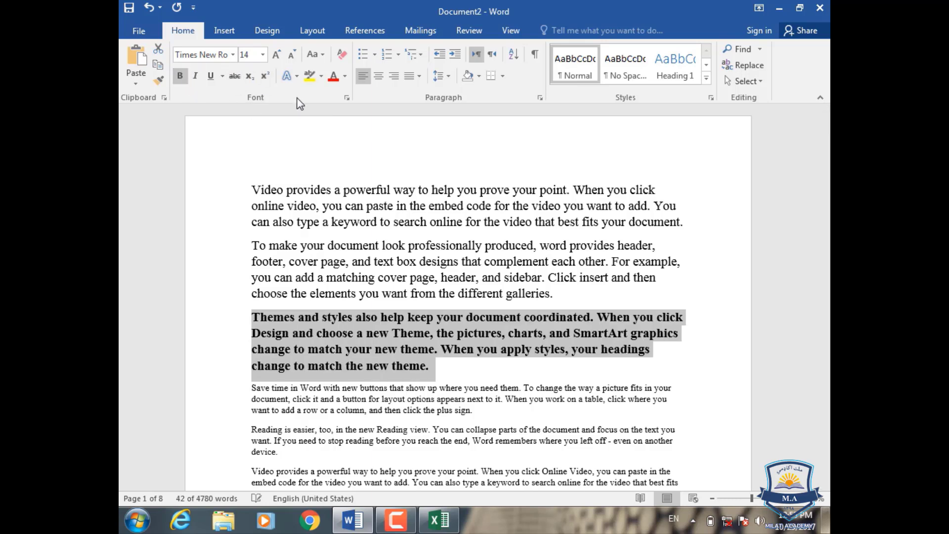
left_click(196, 76)
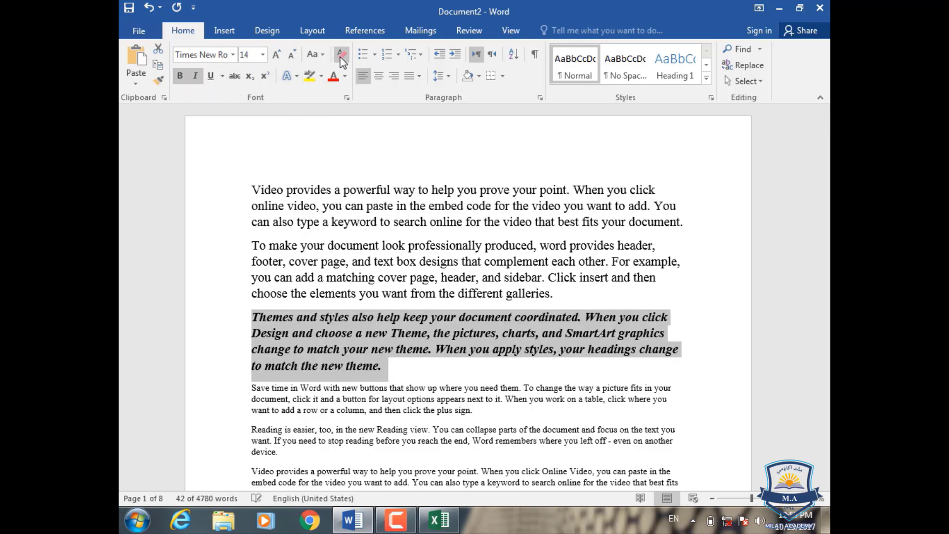
Clear all formatting from the selected third paragraph and from the first two paragraphs
left_click(342, 55)
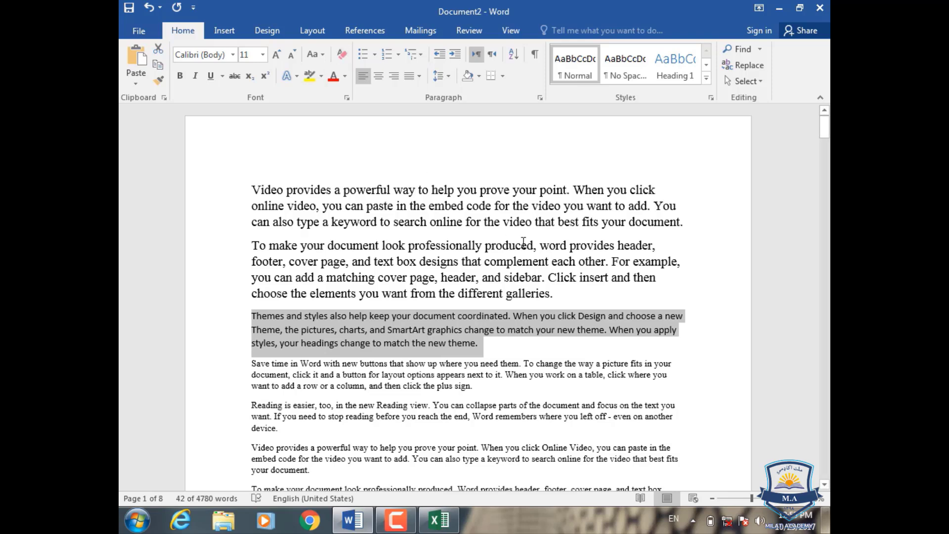
left_click_drag(161, 293, 160, 190)
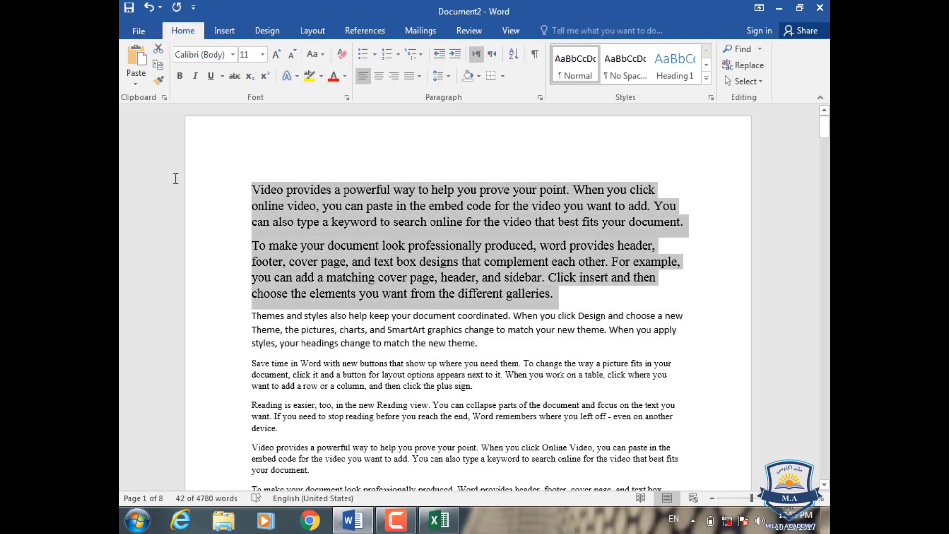
left_click(341, 56)
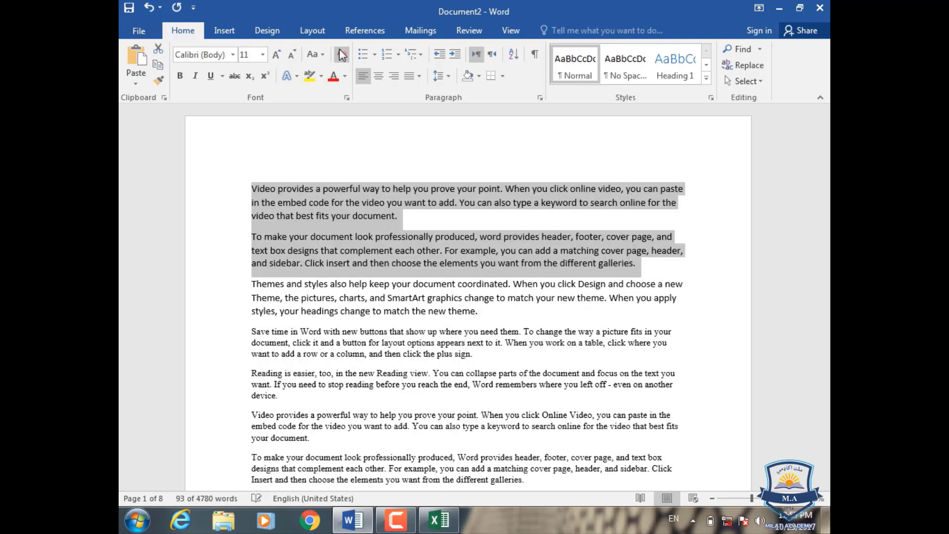
left_click(331, 179)
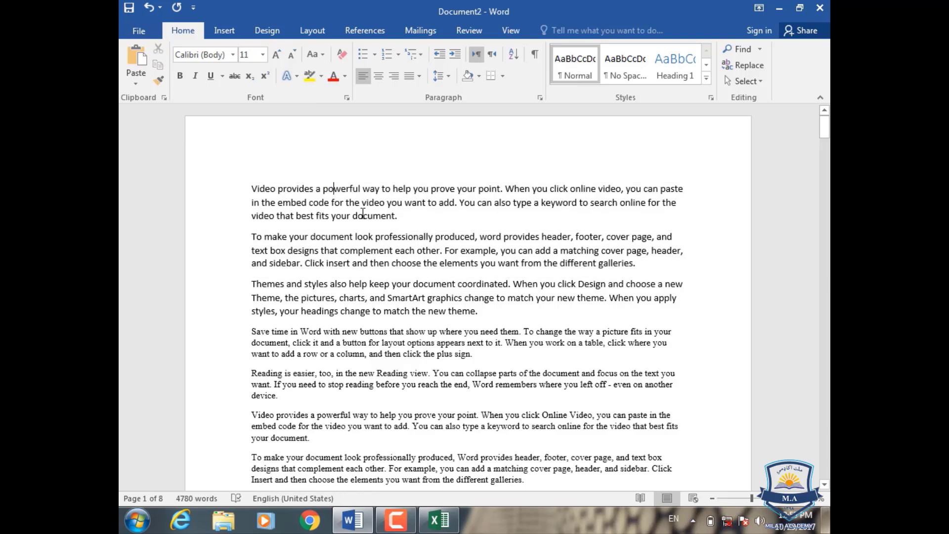
Make the first paragraph bold and italic and give it a double underline
left_click_drag(419, 218, 247, 187)
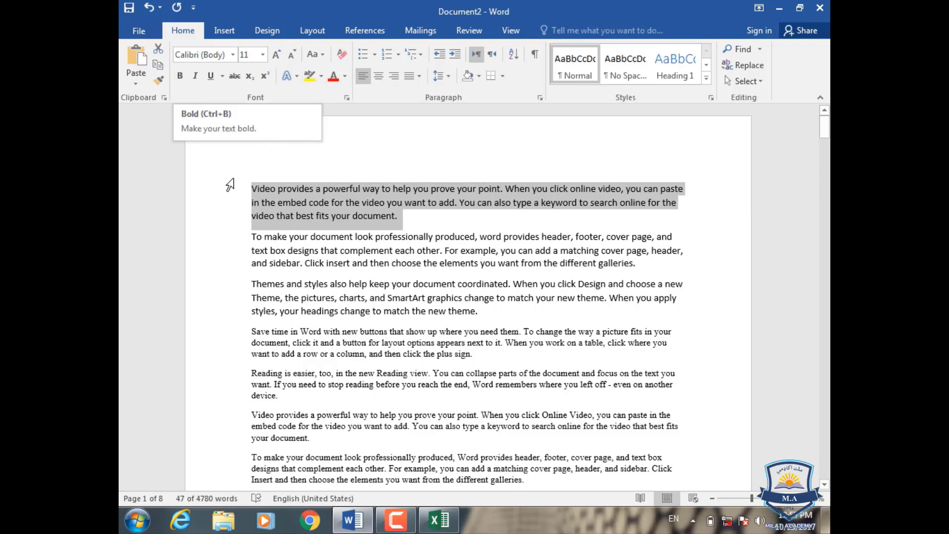
left_click(181, 77)
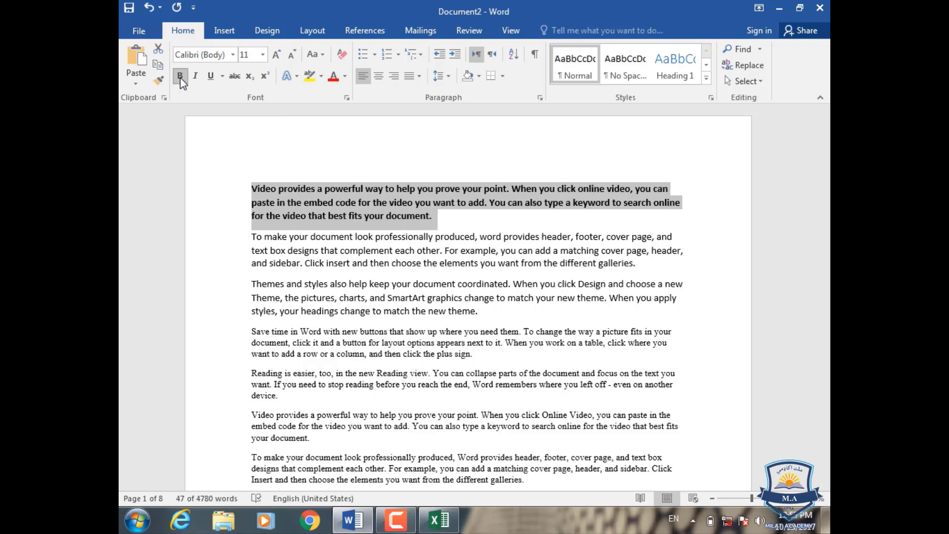
left_click(197, 80)
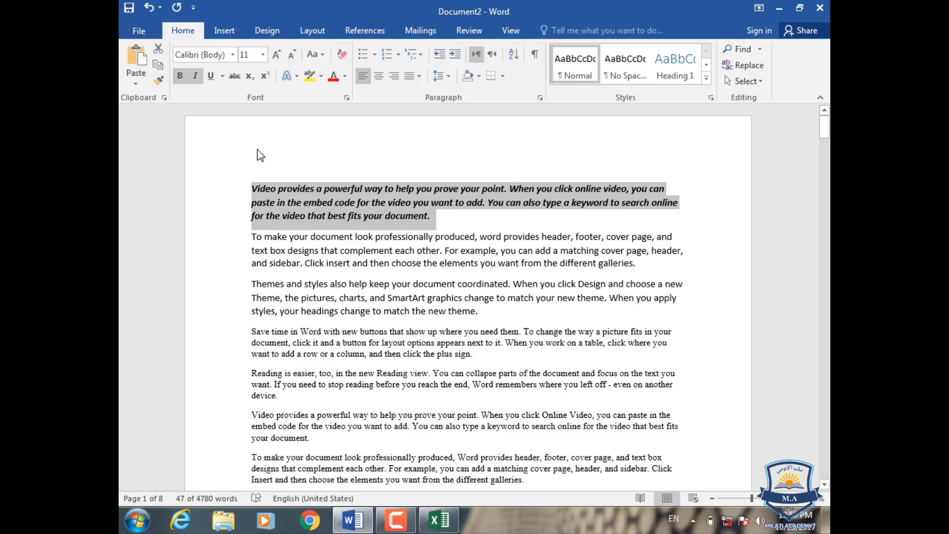
left_click(210, 76)
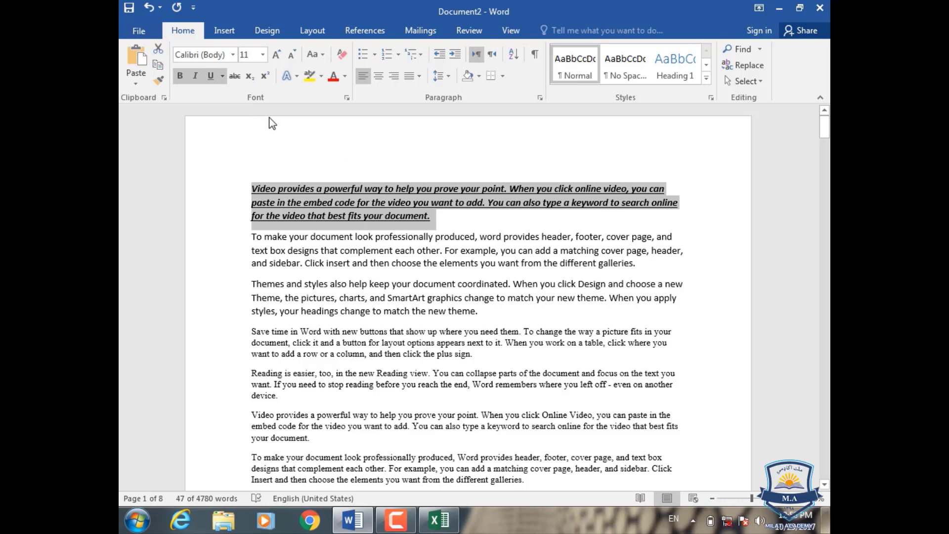
left_click(222, 78)
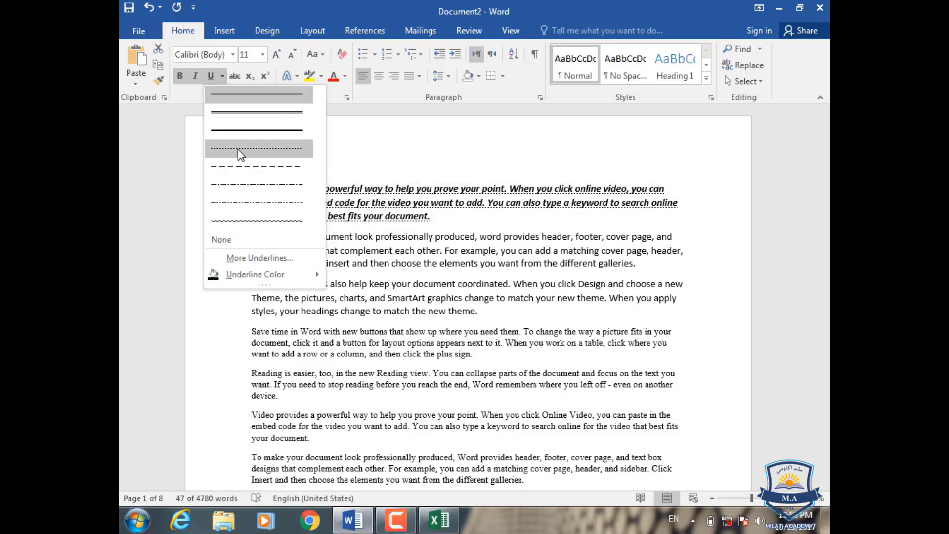
left_click(248, 112)
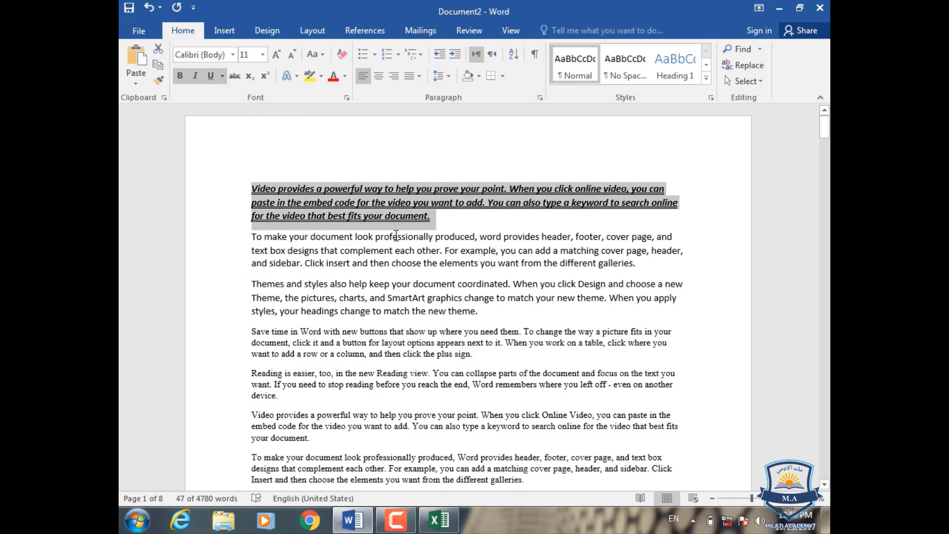
left_click(321, 239)
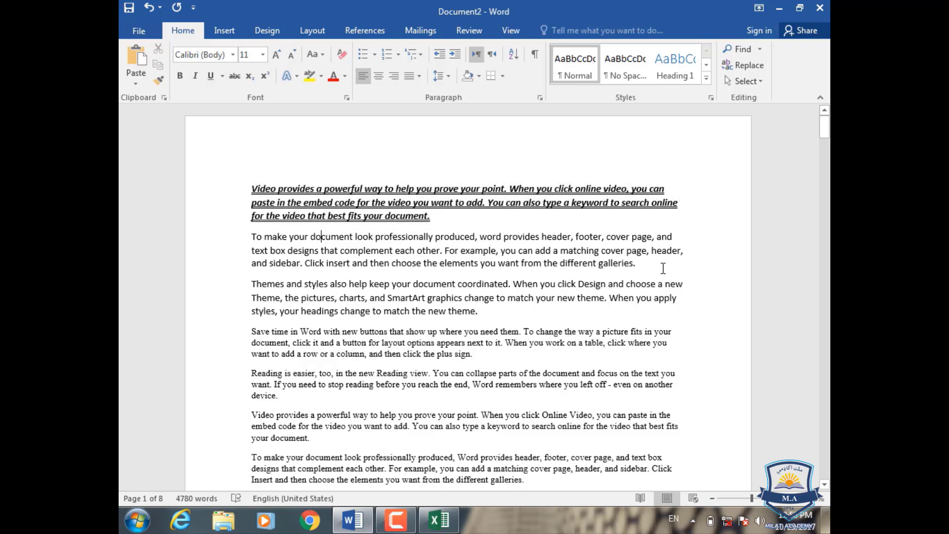
Select the second paragraph and grow its font size to 14
left_click_drag(638, 263, 256, 242)
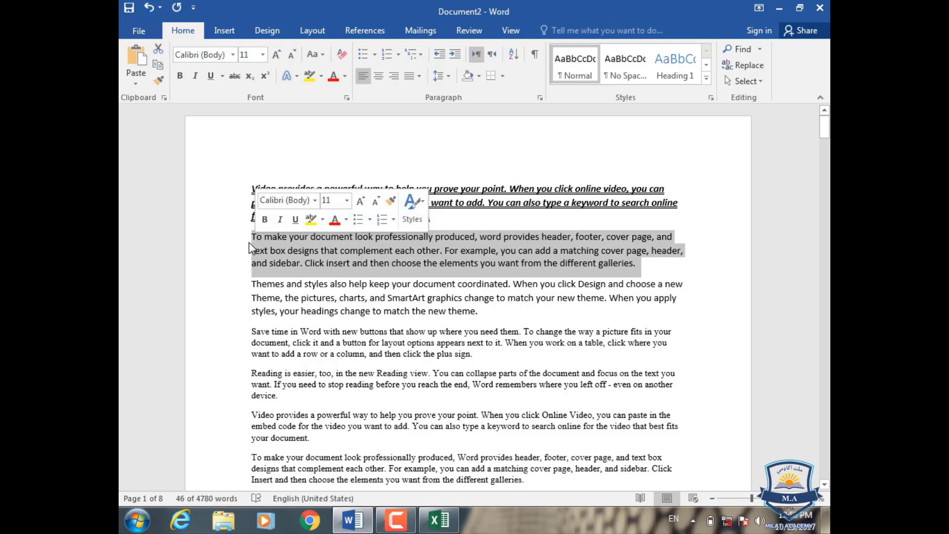
left_click(275, 55)
left_click(275, 55)
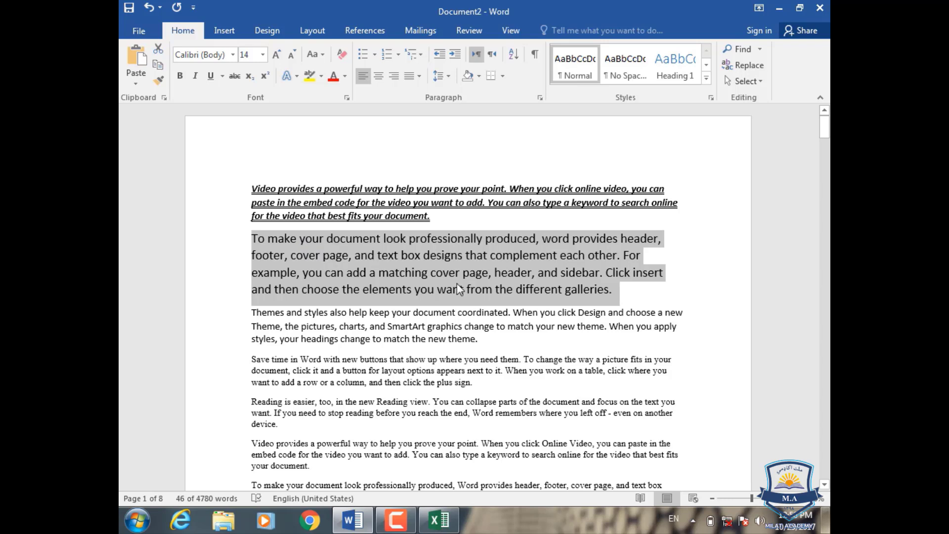
left_click(617, 291)
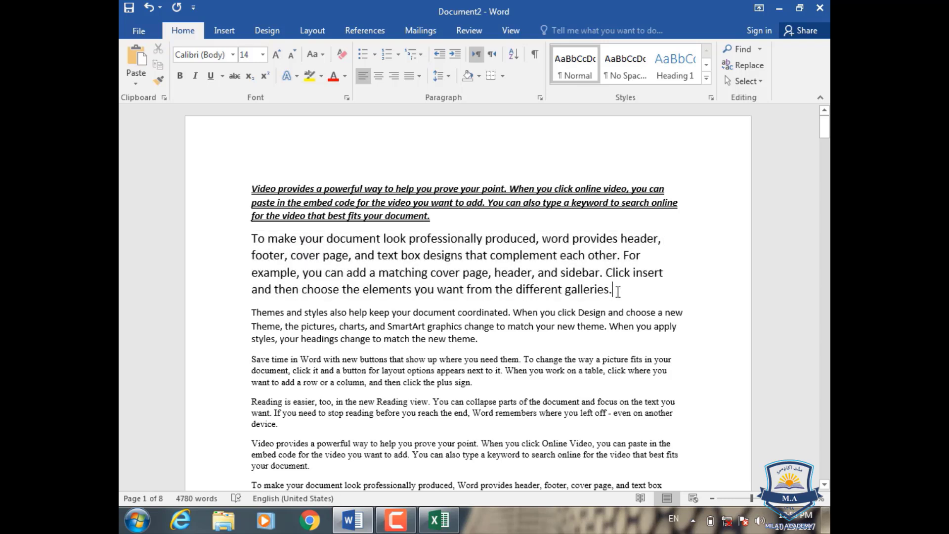
Apply strikethrough to the word "produced" in the second paragraph
left_click_drag(617, 291, 220, 244)
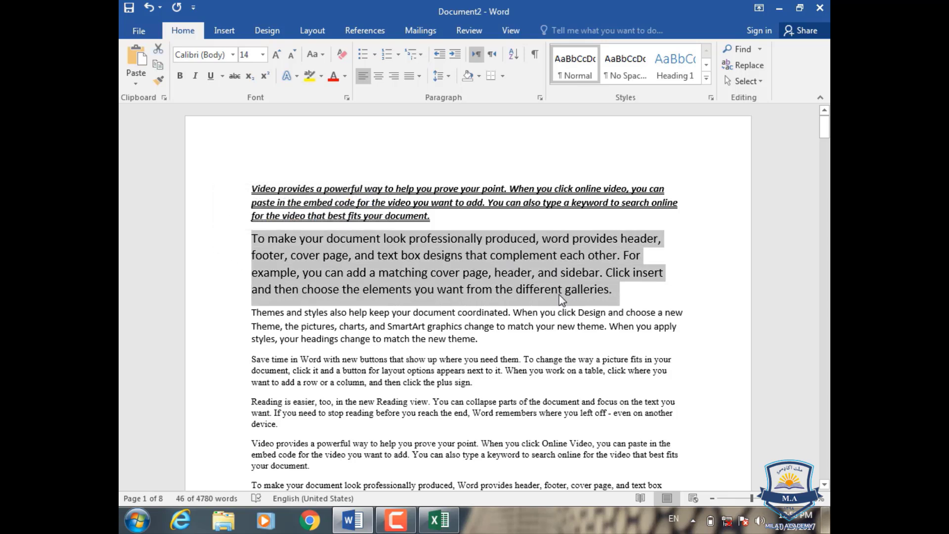
left_click(534, 238)
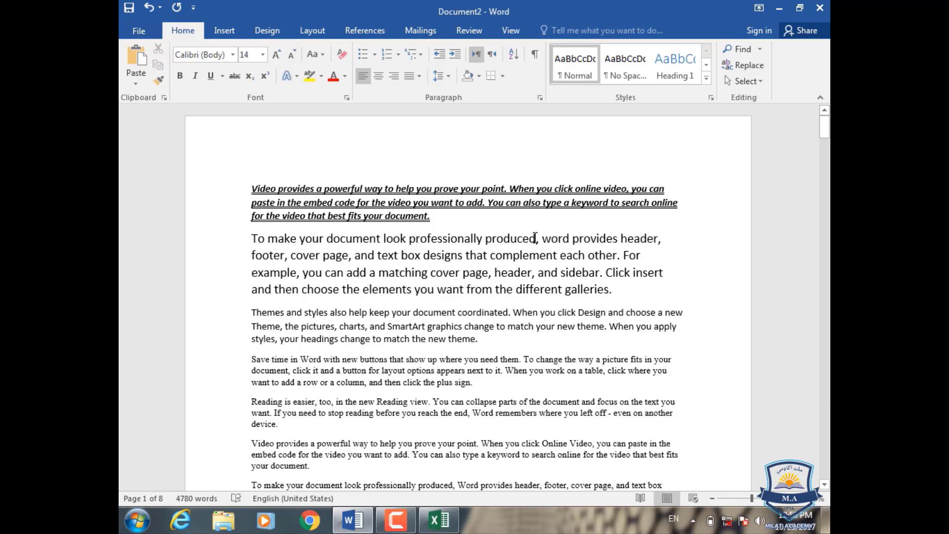
left_click_drag(535, 238, 494, 244)
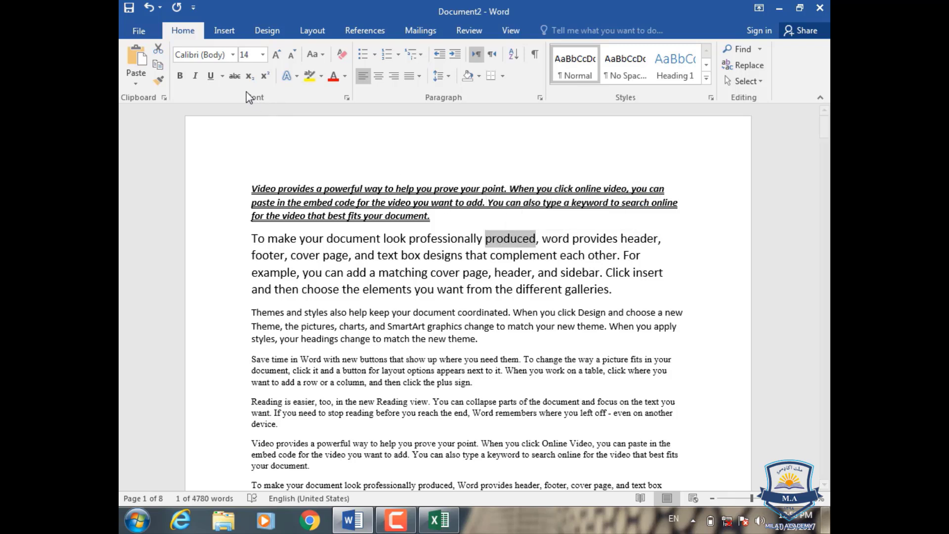
left_click(237, 79)
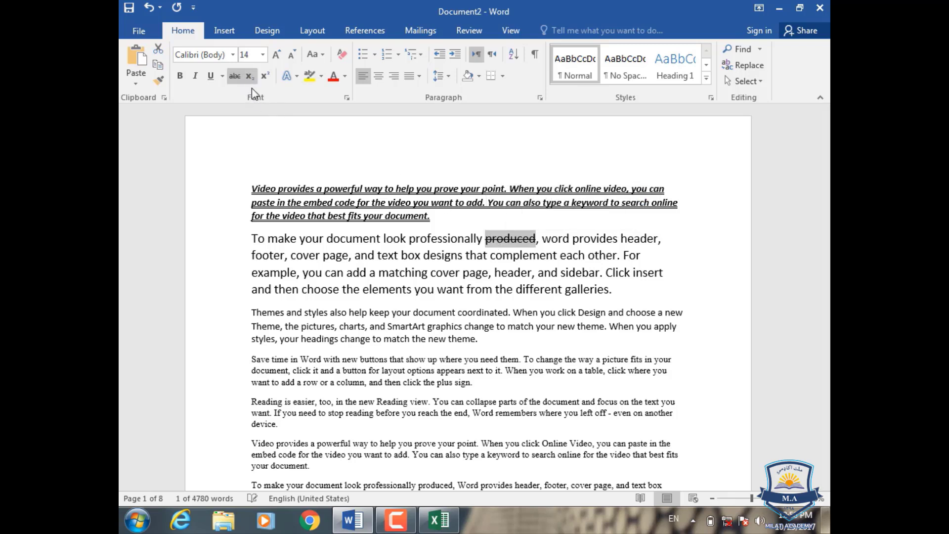
left_click(590, 291)
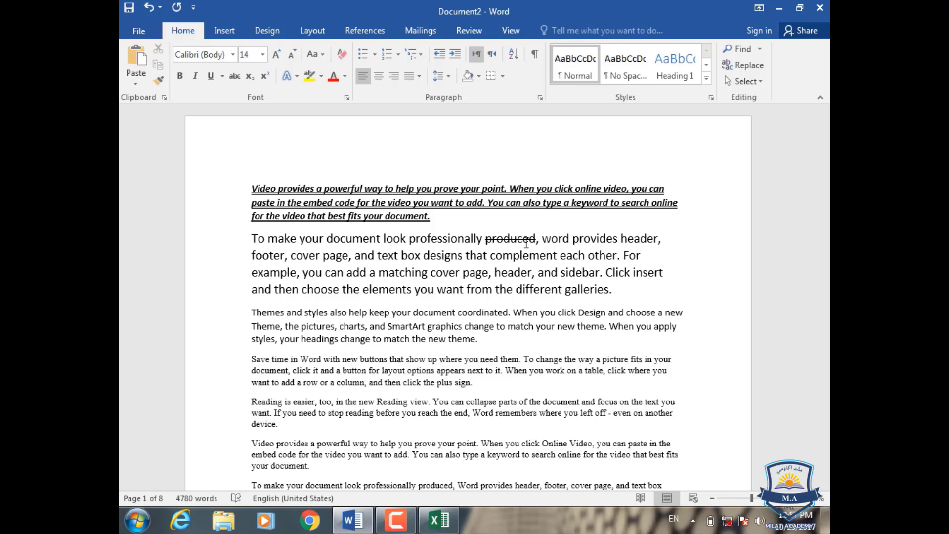
Insert several blank lines between the second and third paragraphs
left_click(633, 290)
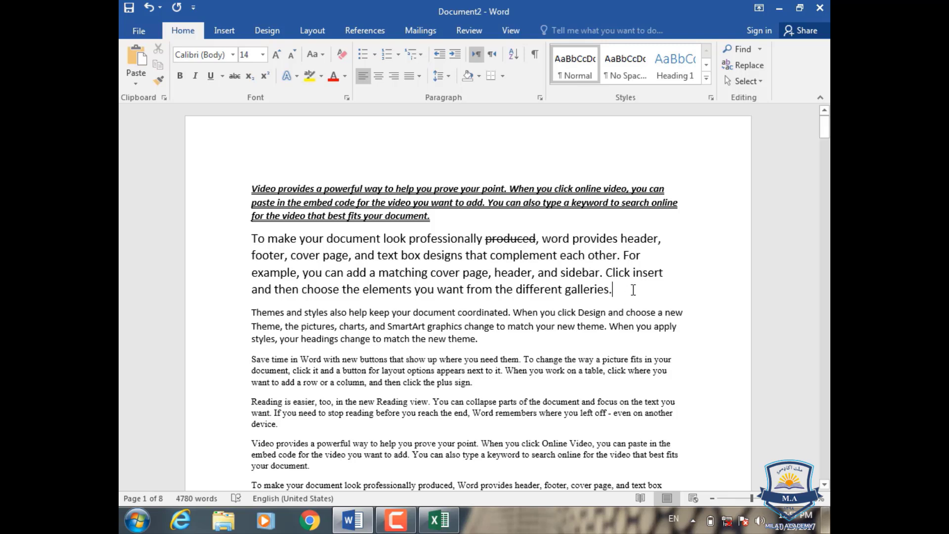
key("Return")
key("Return")
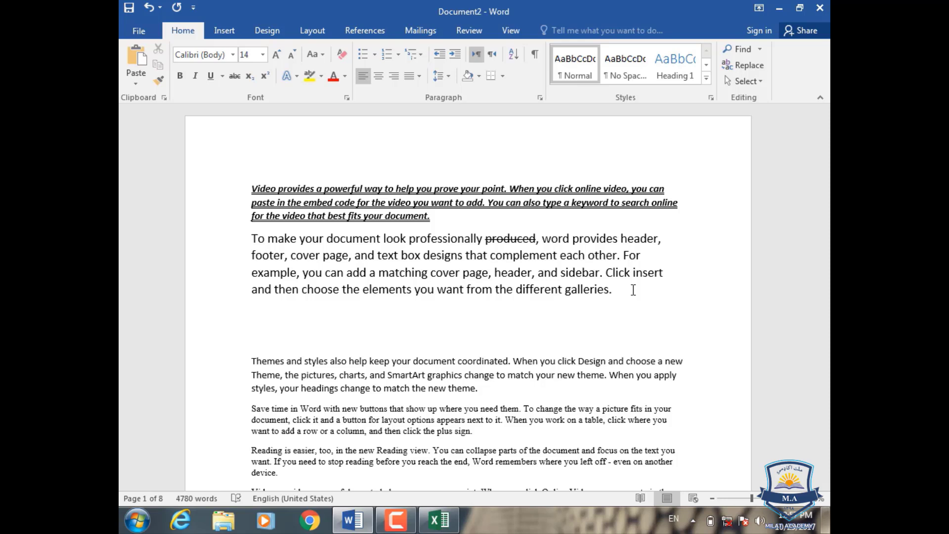
key("BackSpace")
key("Return")
key("Return")
key("Return")
key("Return")
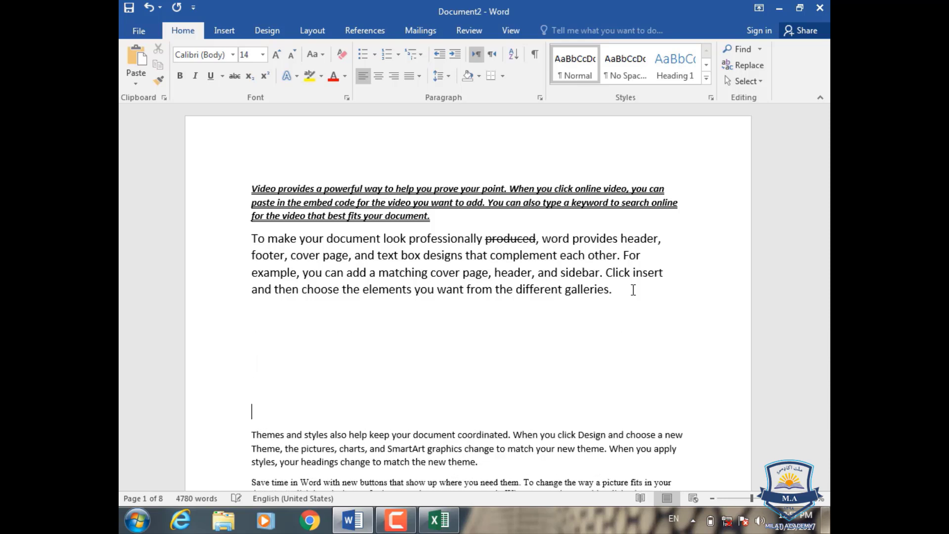
Write X5+Y4 in the blank area below the second paragraph, with the digits 5 and 4 as subscripts
left_click(293, 326)
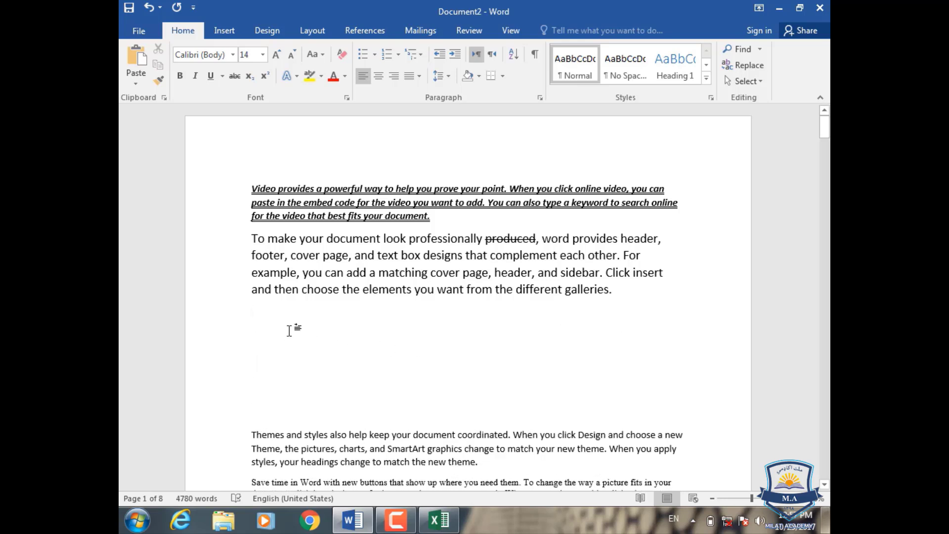
left_click(265, 343)
type("X")
left_click(250, 76)
type("2")
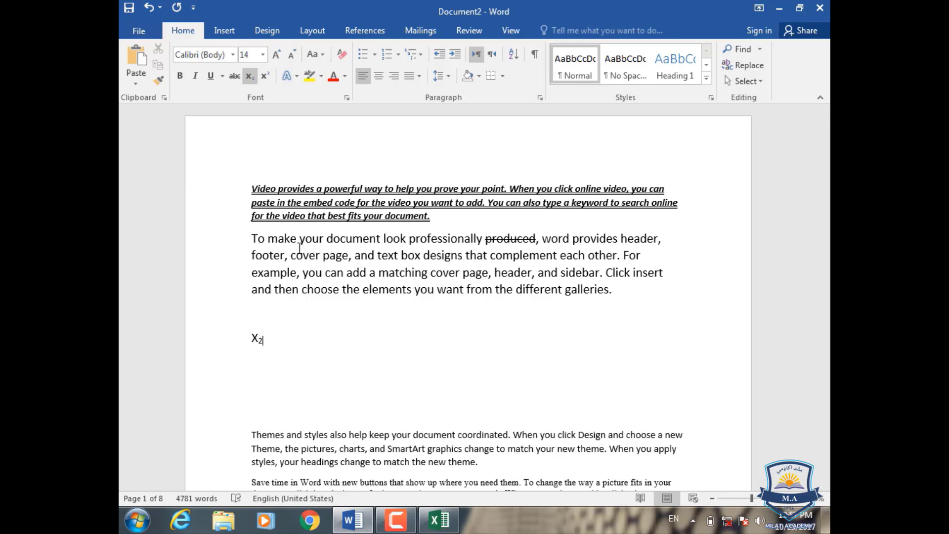
key("BackSpace")
type("5")
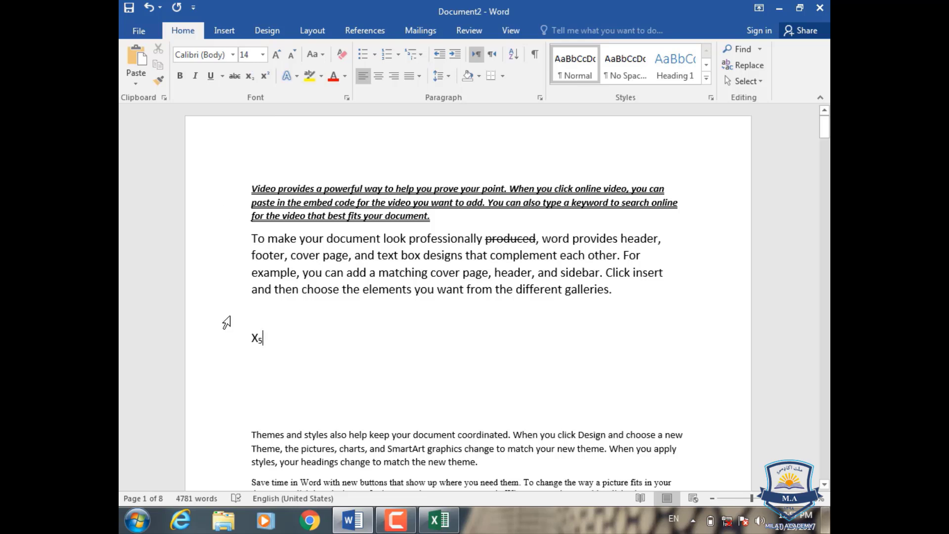
type("+")
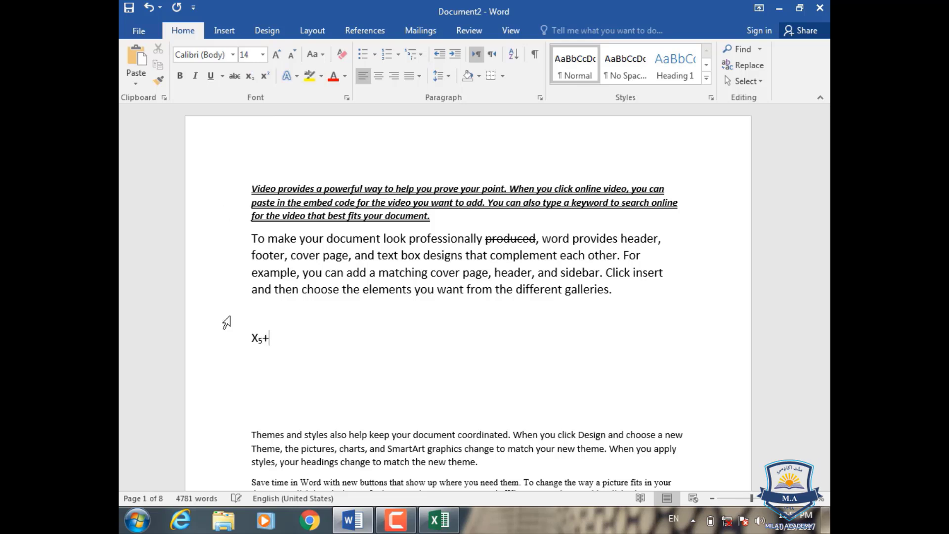
type("Y")
left_click(250, 77)
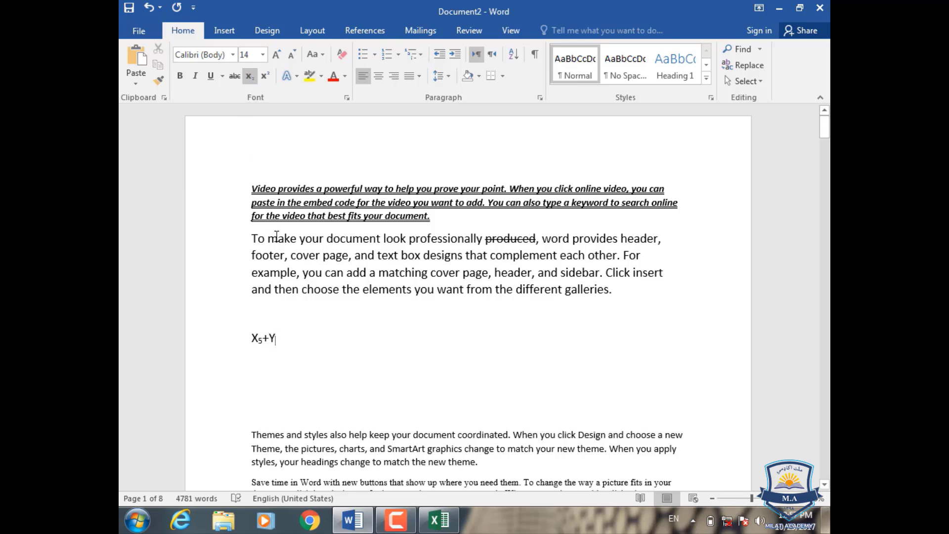
type("4")
Replace the subscript expression with the letter X followed by a superscript 7
left_click(240, 341)
key("Delete")
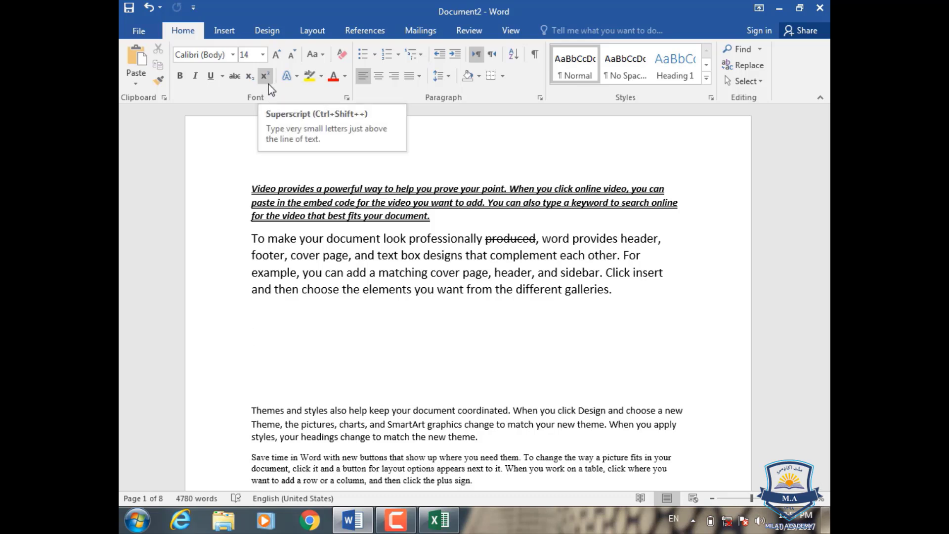
type("X")
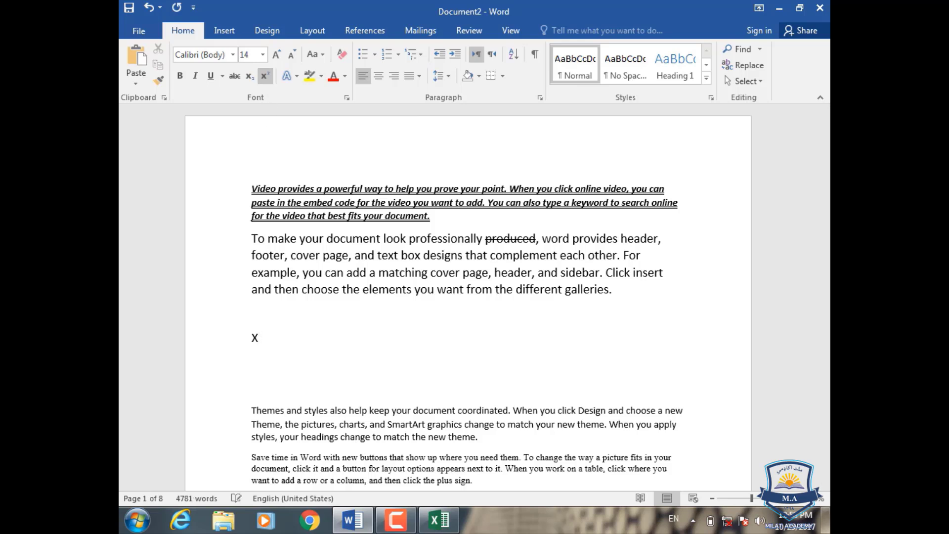
type("7")
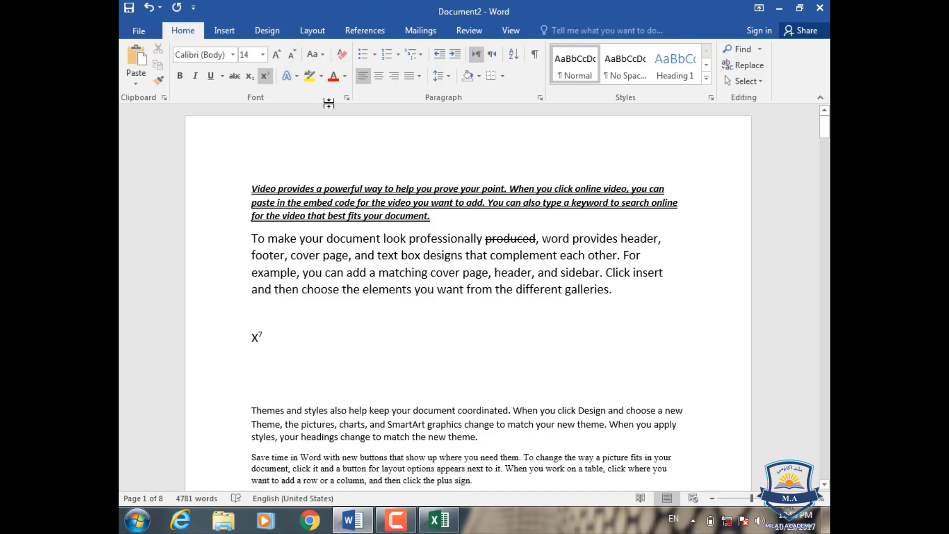
Start a new line under the superscript example and enter 8 there with superscript turned off
key("Return")
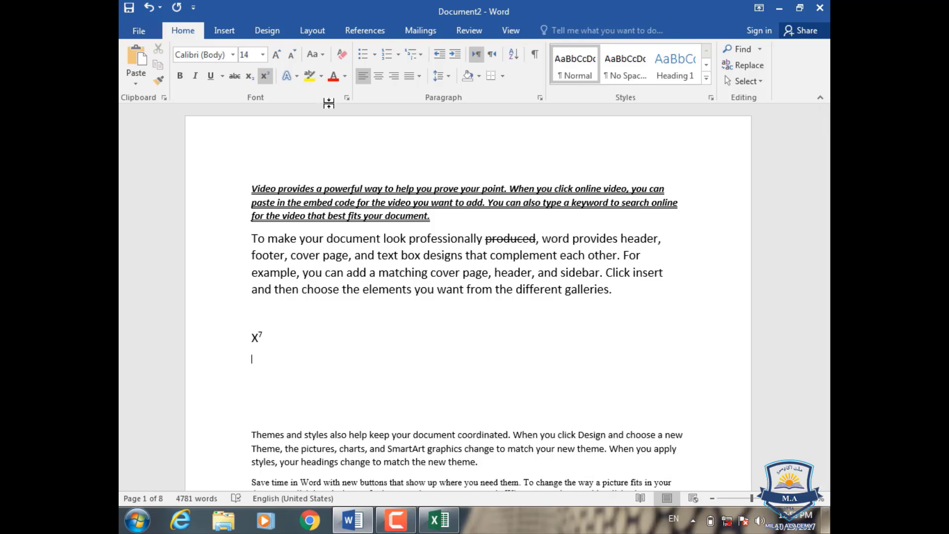
type("8")
key("BackSpace")
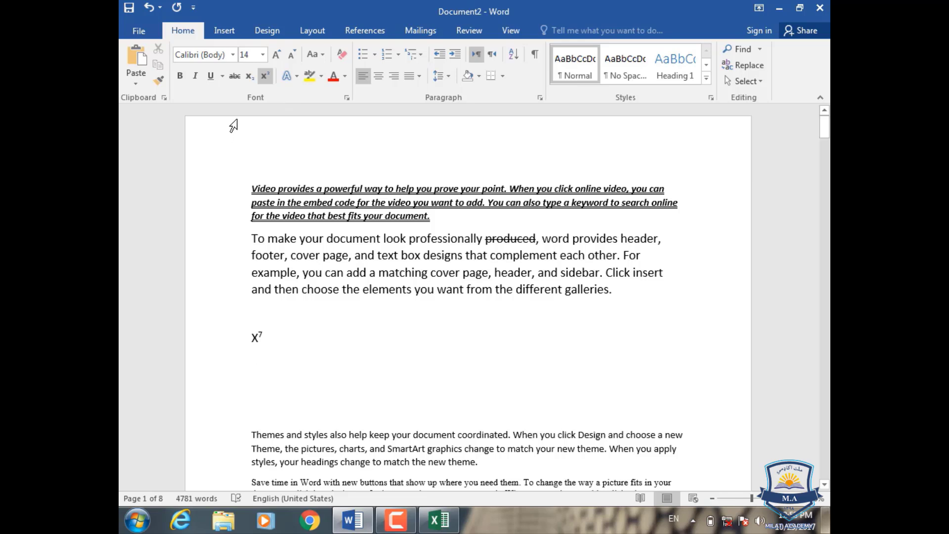
left_click(265, 75)
type("8")
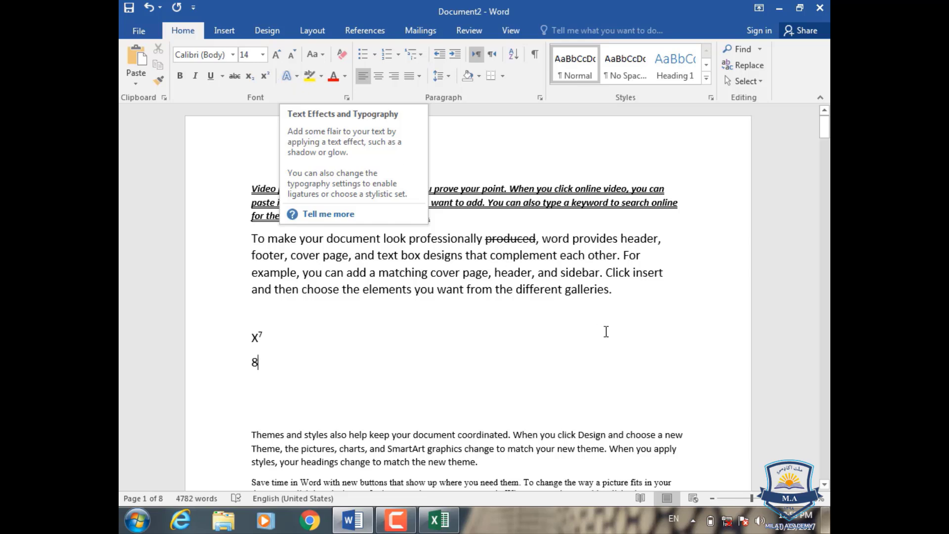
Apply the perspective shadow that falls below the text to the second paragraph
left_click_drag(623, 303, 237, 247)
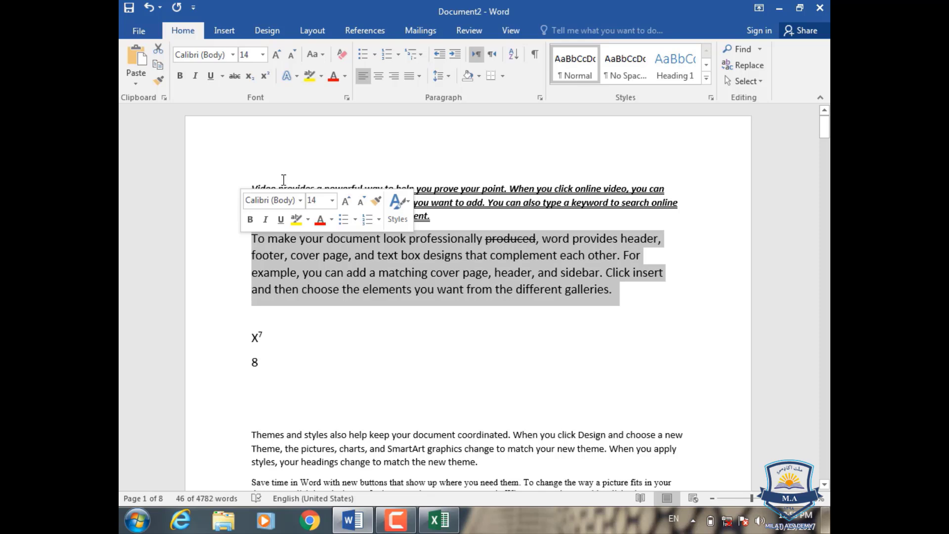
left_click(296, 82)
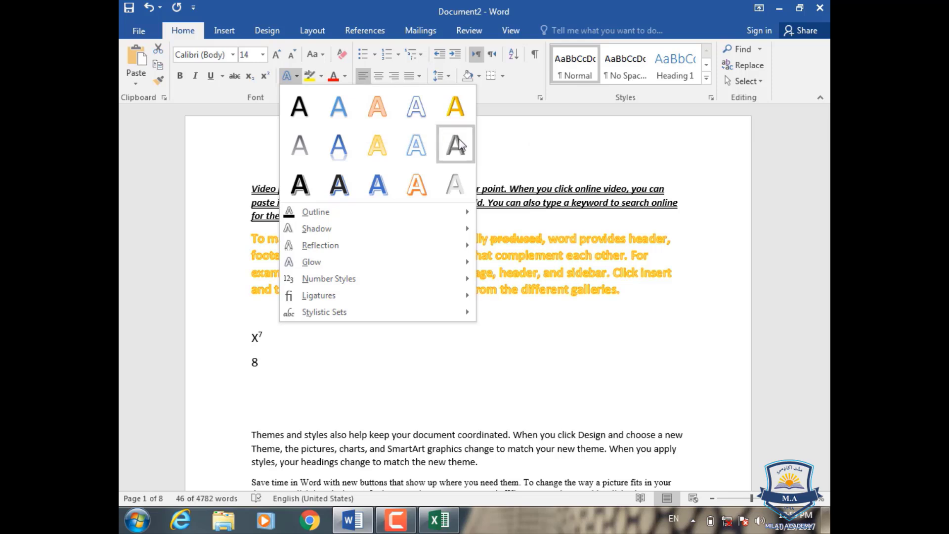
mouse_move(435, 208)
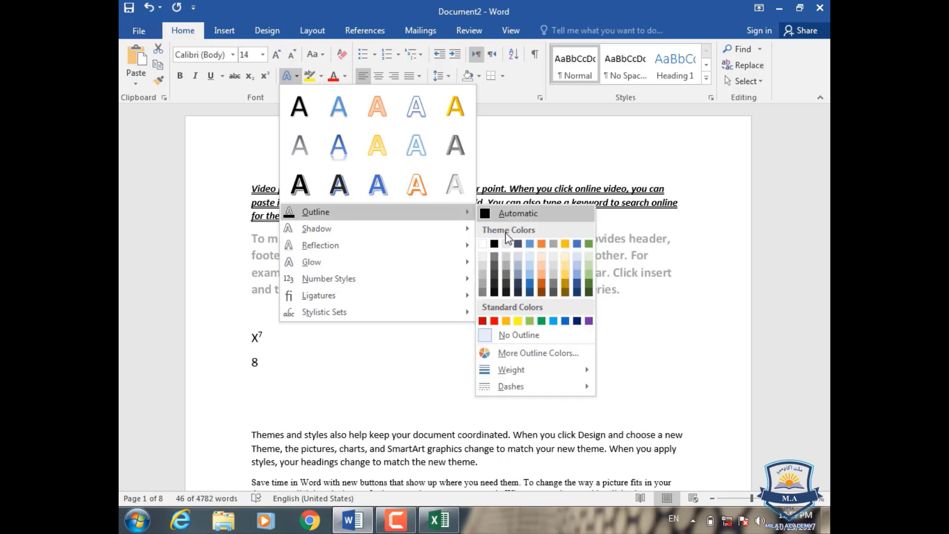
mouse_move(451, 239)
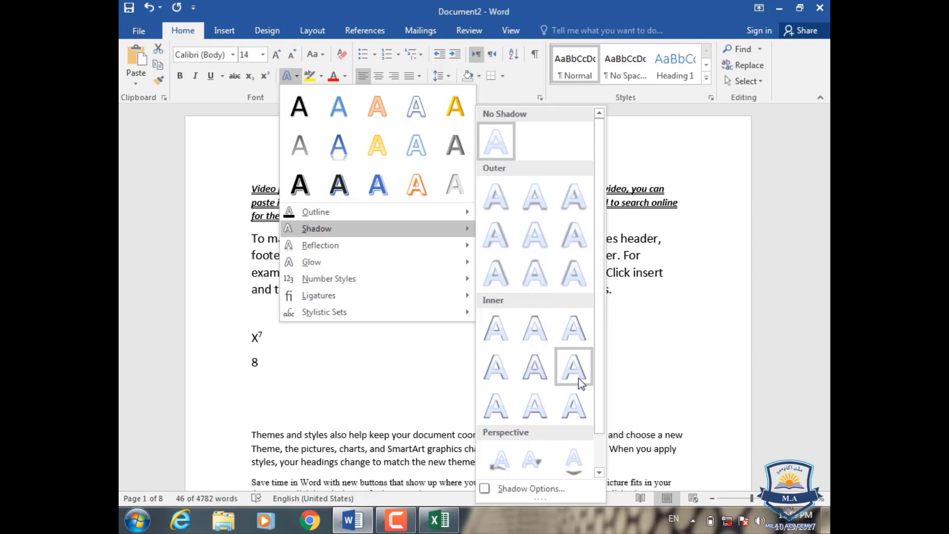
scroll(593, 396, "down", 1)
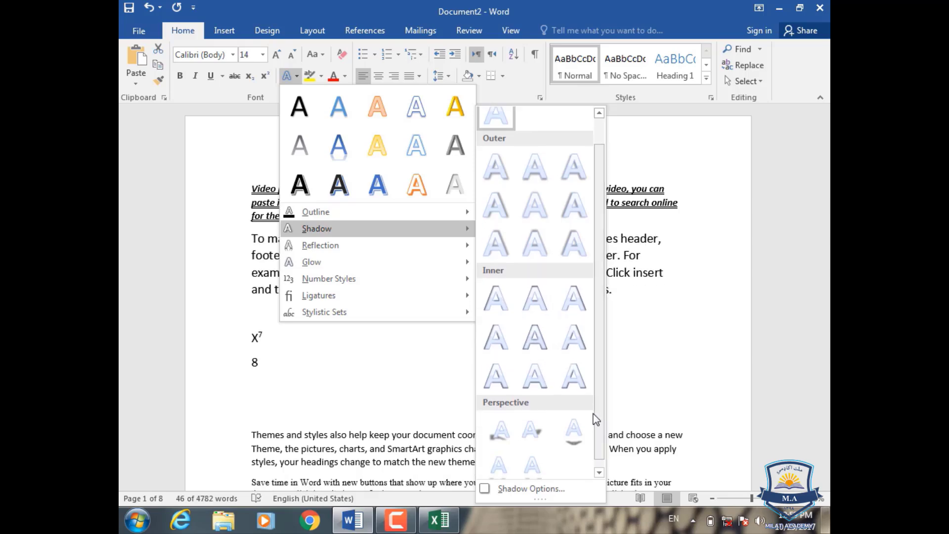
left_click(582, 423)
left_click(595, 330)
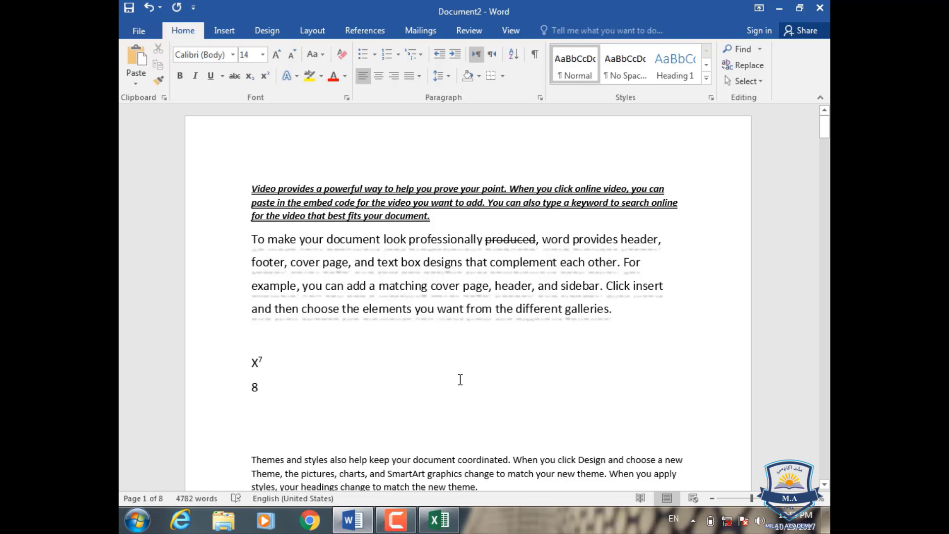
Delete all the document's text and enter a single letter A without bold, italic or underline
key("ctrl+a")
key("Delete")
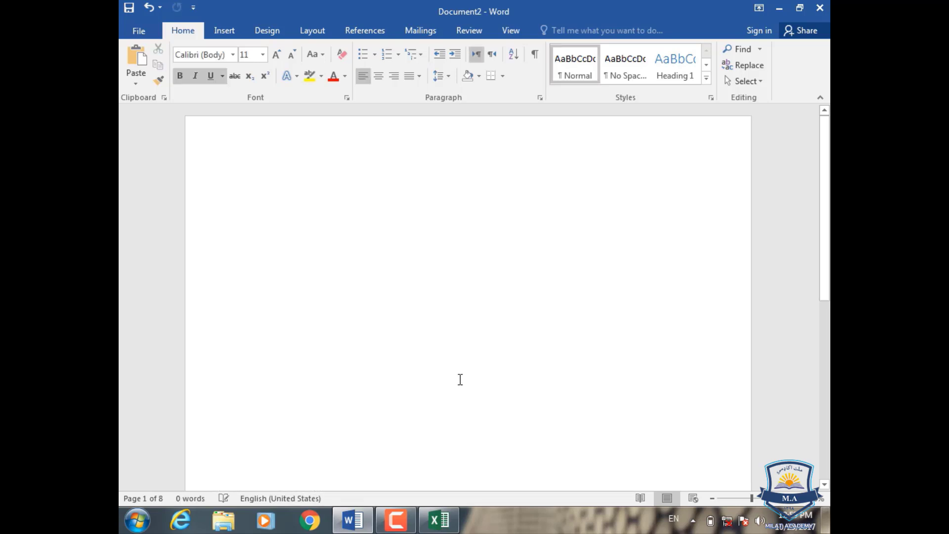
key("ctrl+u")
type("A")
left_click(211, 76)
left_click(194, 75)
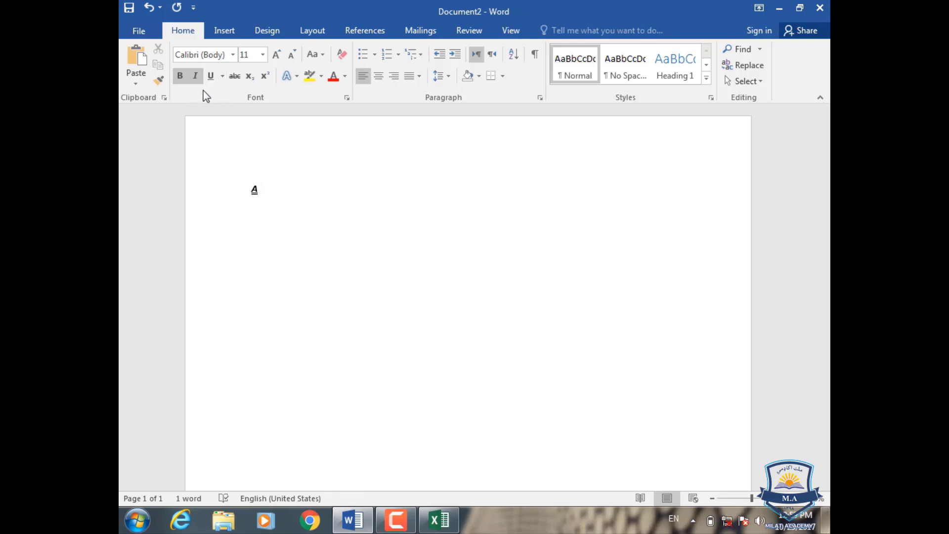
key("BackSpace")
left_click(195, 77)
left_click(180, 76)
type("A")
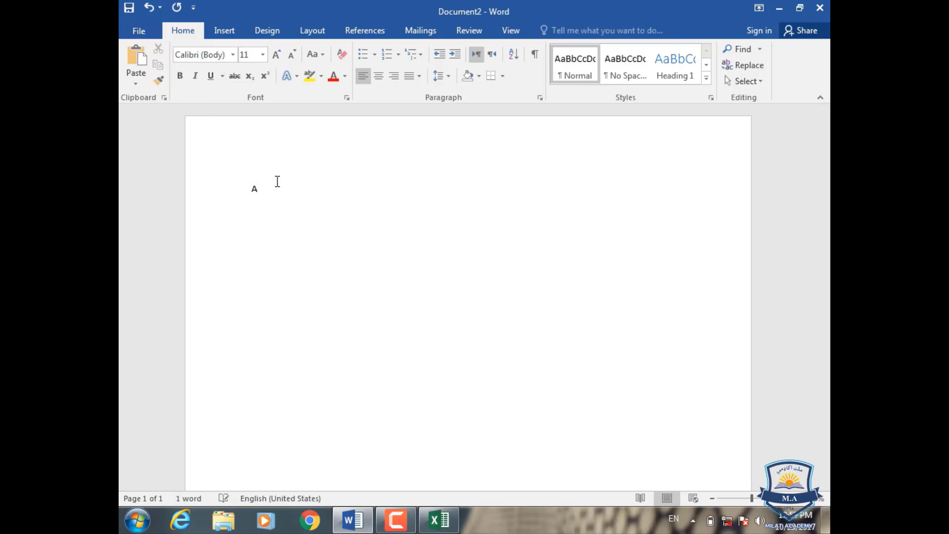
Grow the font size of the letter A to 140
left_click(275, 61)
left_click(275, 60)
left_click(276, 60)
left_click(275, 61)
left_click(276, 61)
left_click(276, 60)
left_click_drag(262, 193, 244, 193)
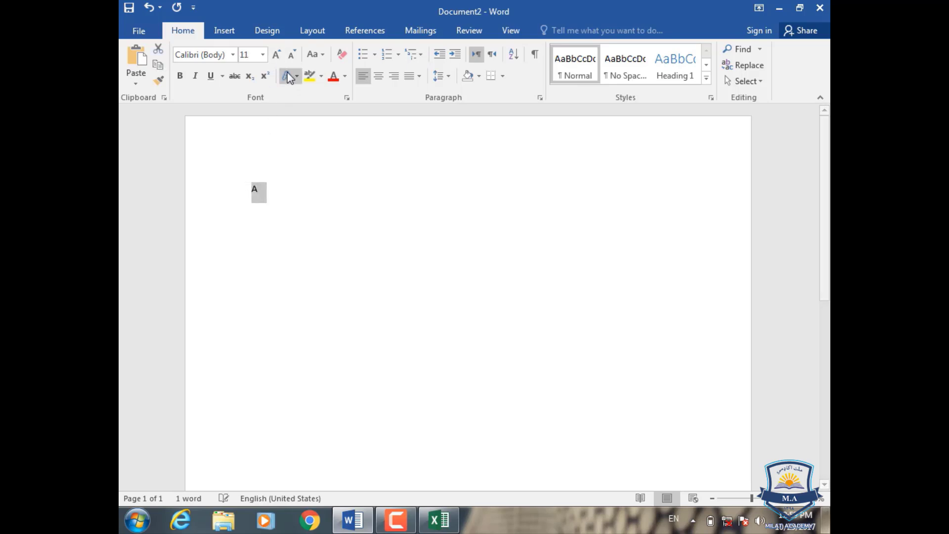
left_click(278, 60)
left_click(278, 59)
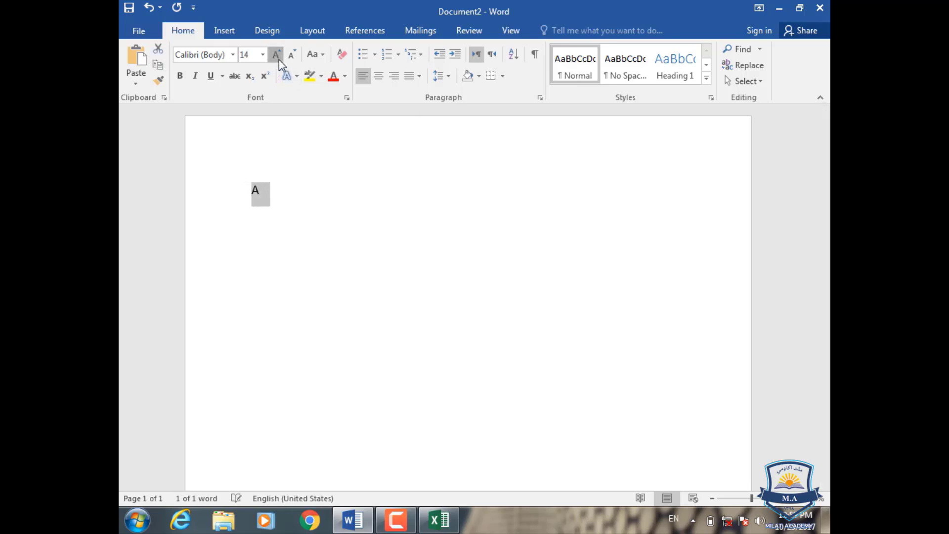
left_click(278, 59)
left_click(279, 60)
left_click(279, 60)
left_click(278, 59)
left_click(278, 60)
left_click(279, 59)
left_click(279, 59)
double_click(278, 59)
left_click(279, 60)
double_click(279, 60)
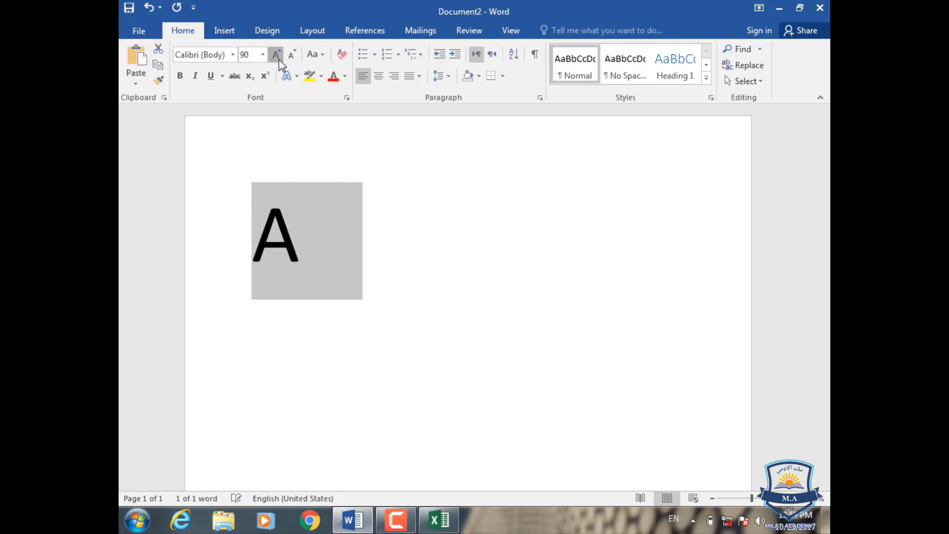
double_click(278, 60)
double_click(279, 59)
left_click(414, 285)
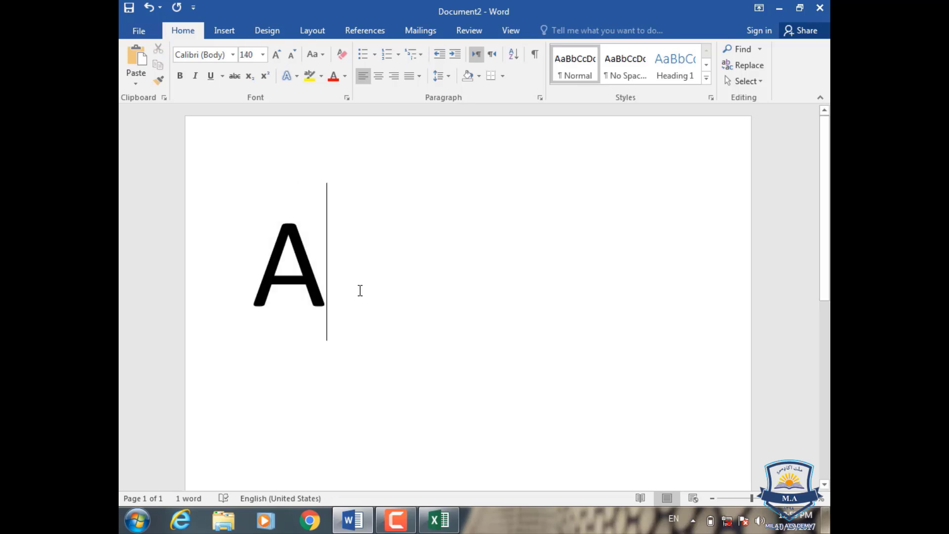
Give the large letter A the perspective shadow that falls below it
left_click_drag(341, 284, 278, 273)
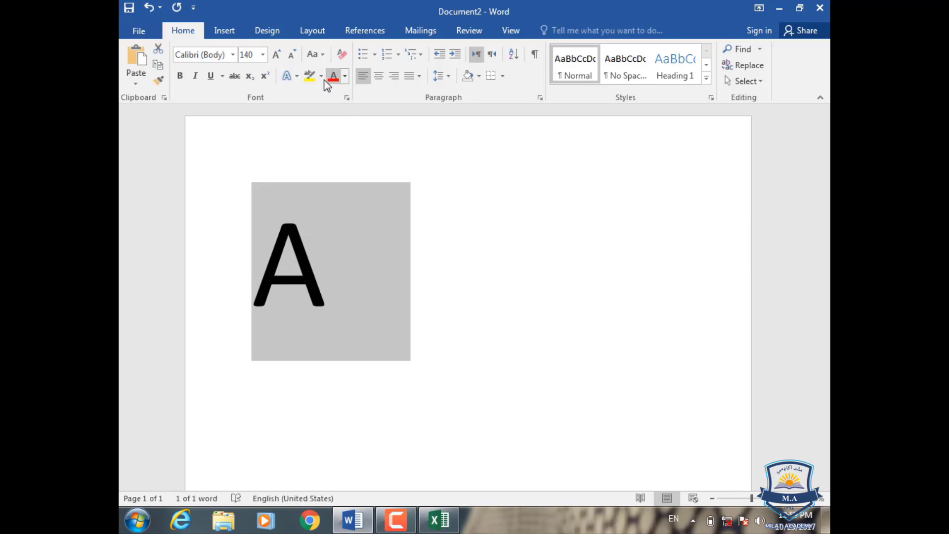
left_click(300, 79)
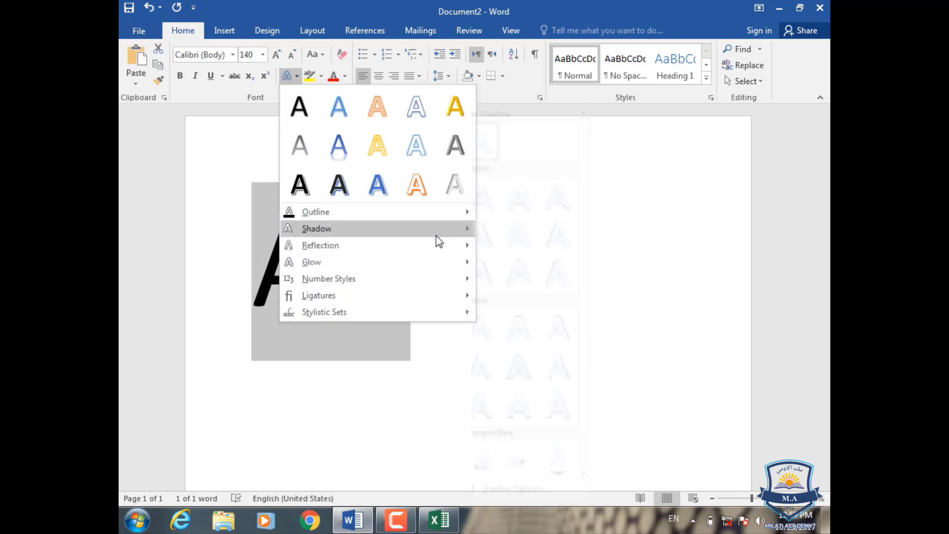
left_click(576, 467)
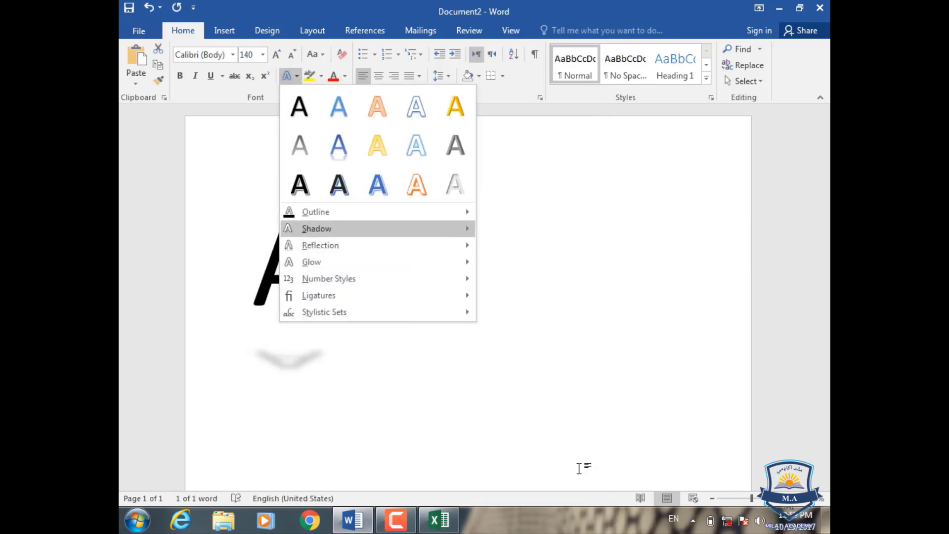
left_click(391, 424)
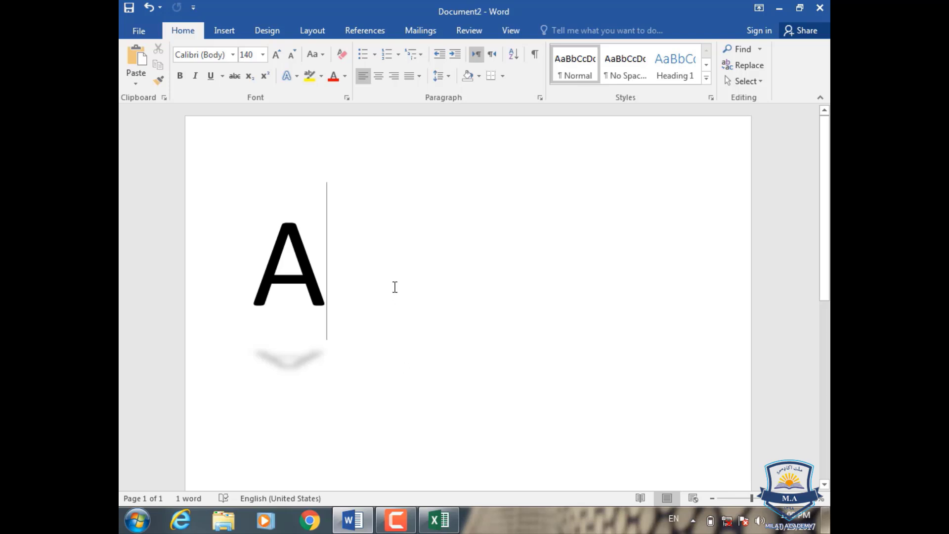
Delete the letter A, set the font size to 12 and generate sample paragraphs with =rand()
key("BackSpace")
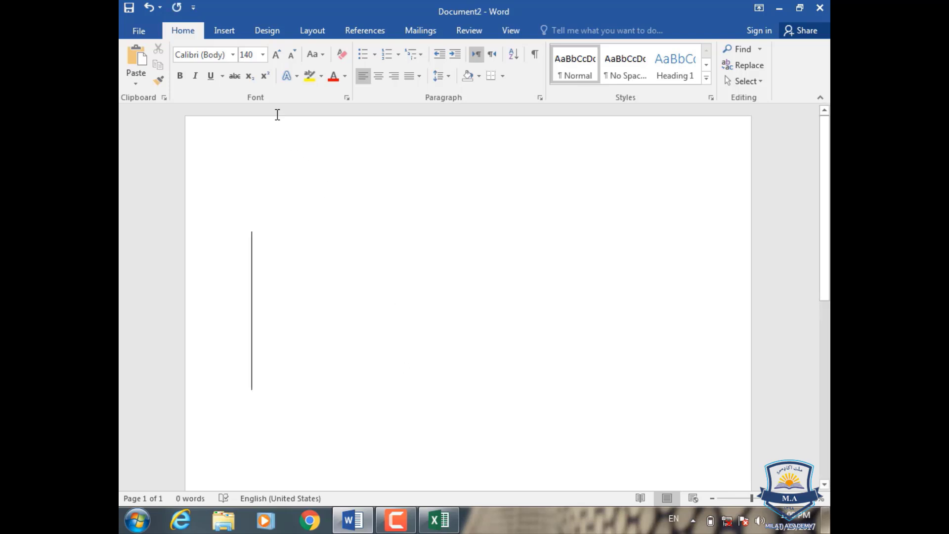
left_click(262, 54)
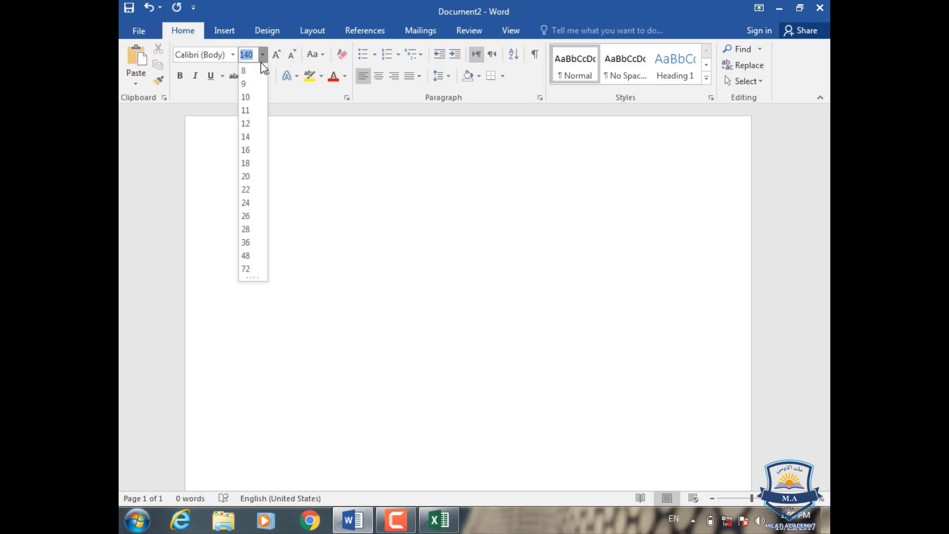
left_click(245, 123)
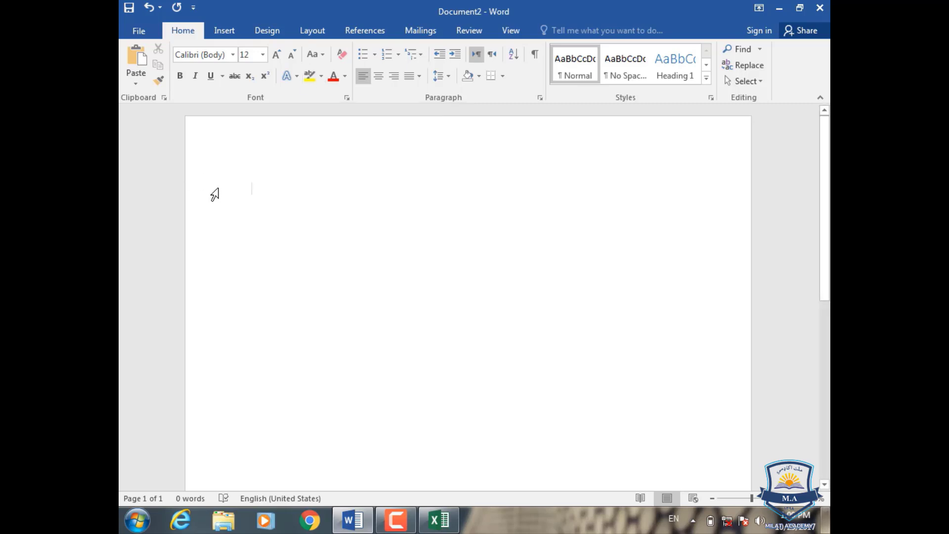
type("=rand")
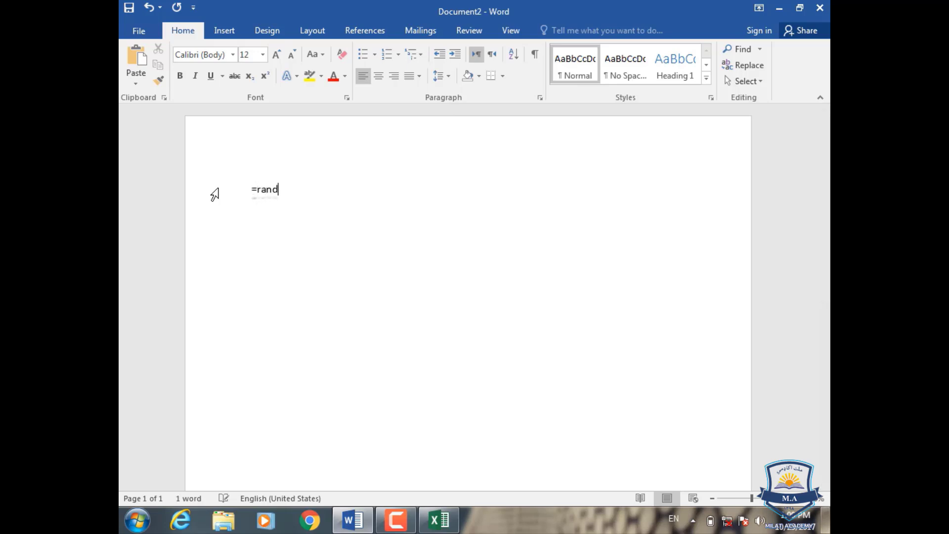
type("()")
key("Return")
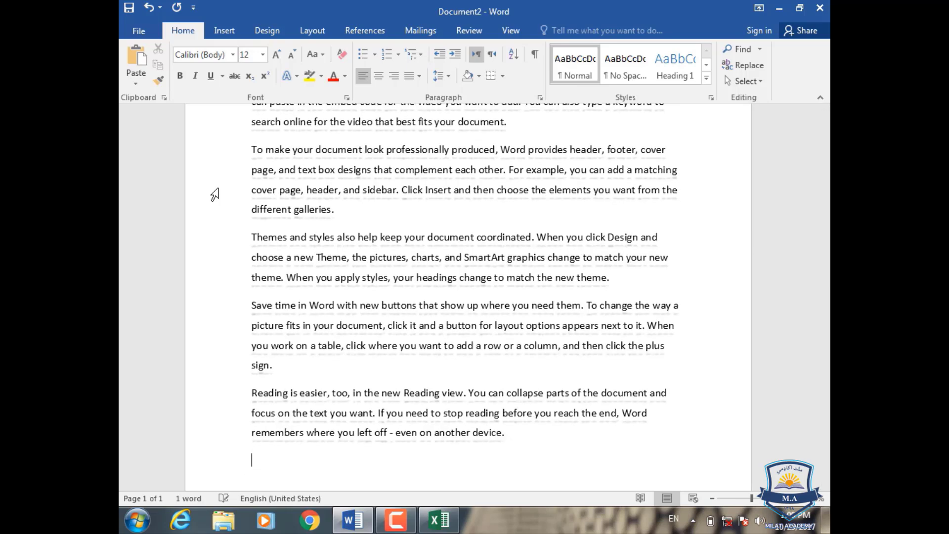
scroll(423, 203, "up", 5)
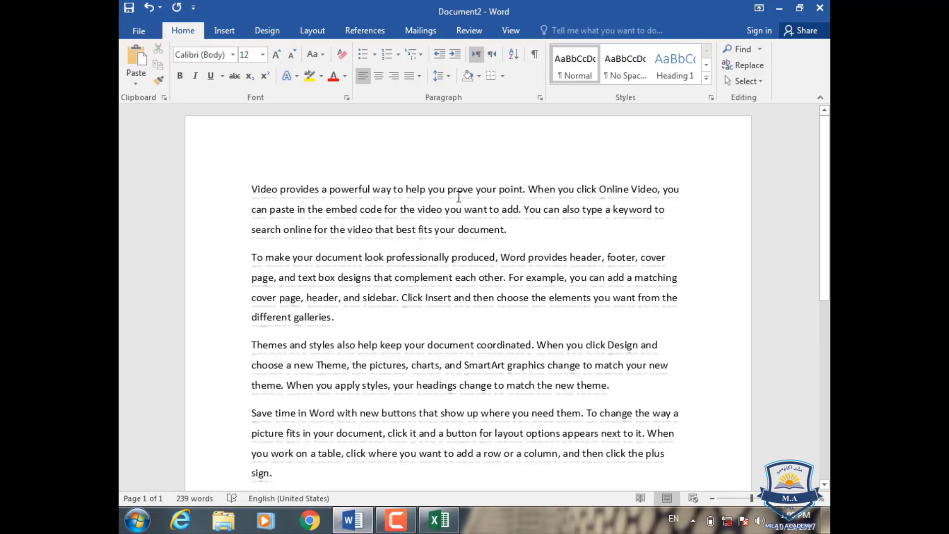
Clear the shadow effect and other formatting from all the sample paragraphs
left_click(295, 77)
left_click(295, 105)
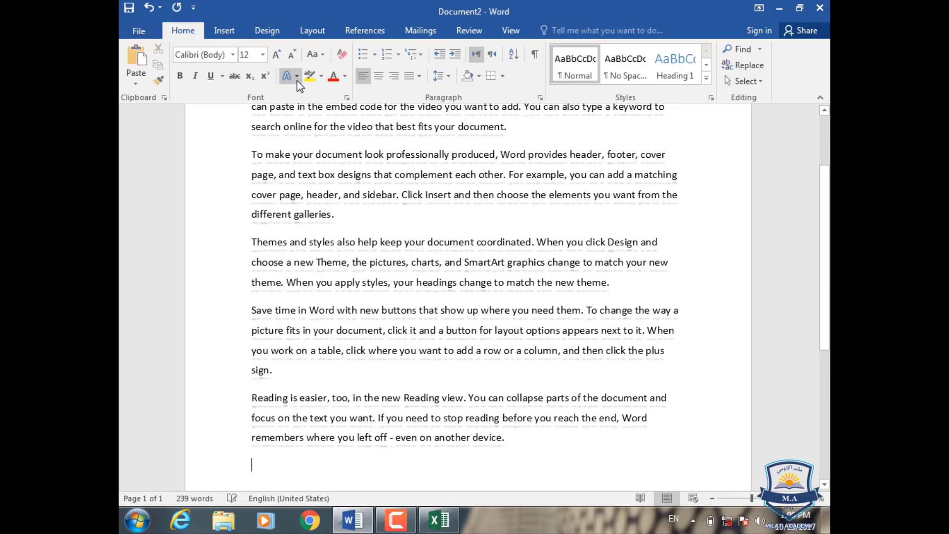
left_click(330, 225)
scroll(209, 193, "up", 2)
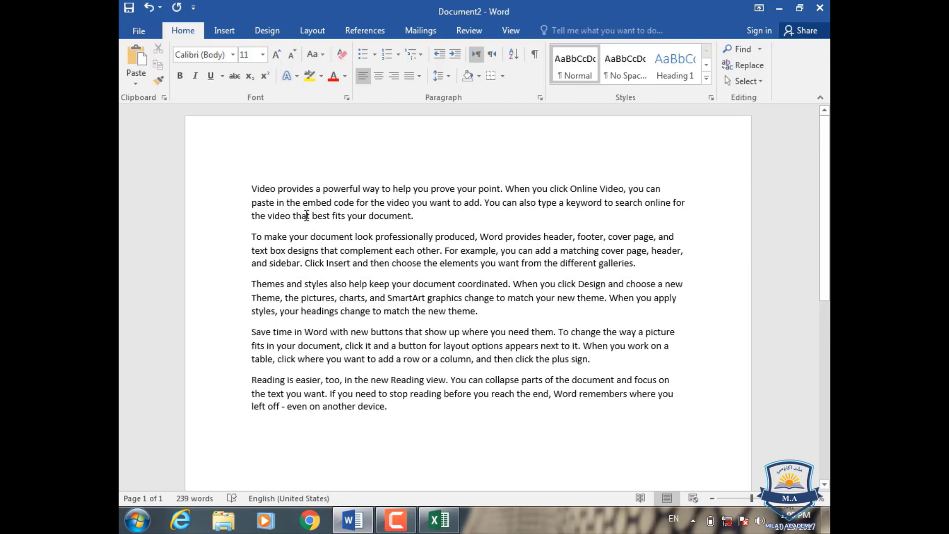
left_click(418, 216)
left_click_drag(251, 188, 494, 407)
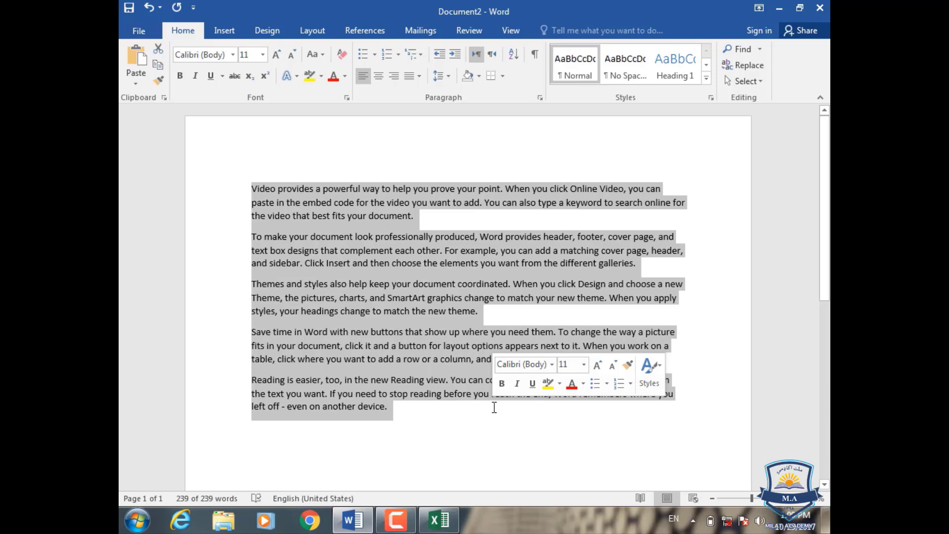
left_click(458, 251)
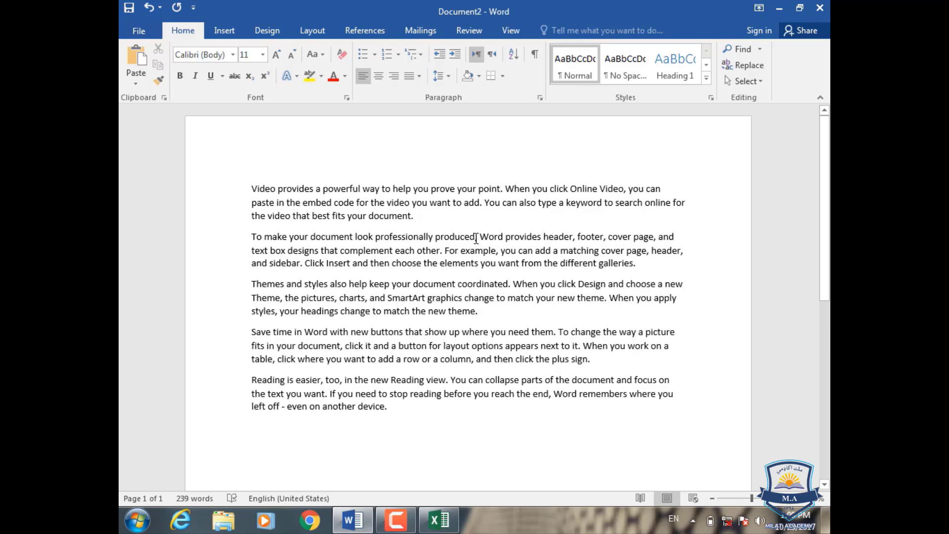
Highlight the phrase "To make your document look professionally produced" in yellow
left_click_drag(476, 239, 250, 239)
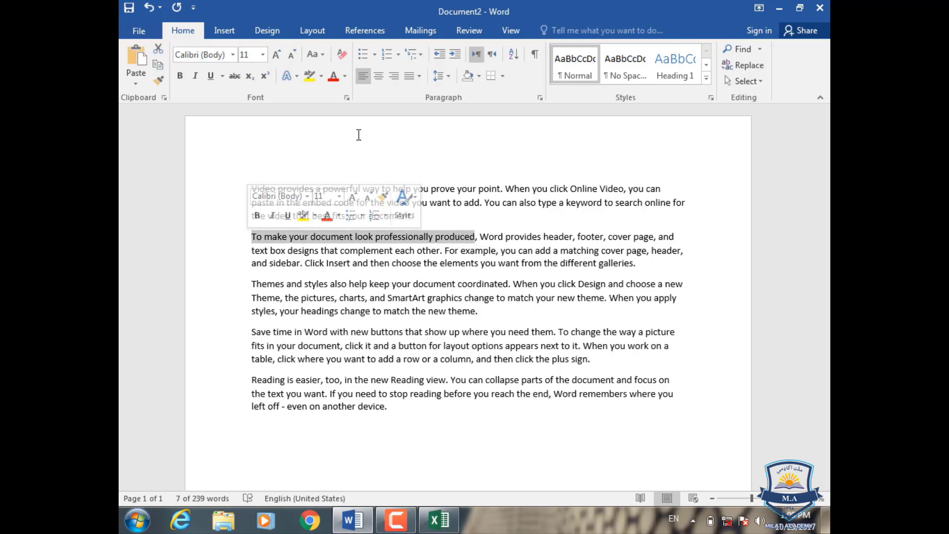
left_click(310, 76)
left_click(349, 259)
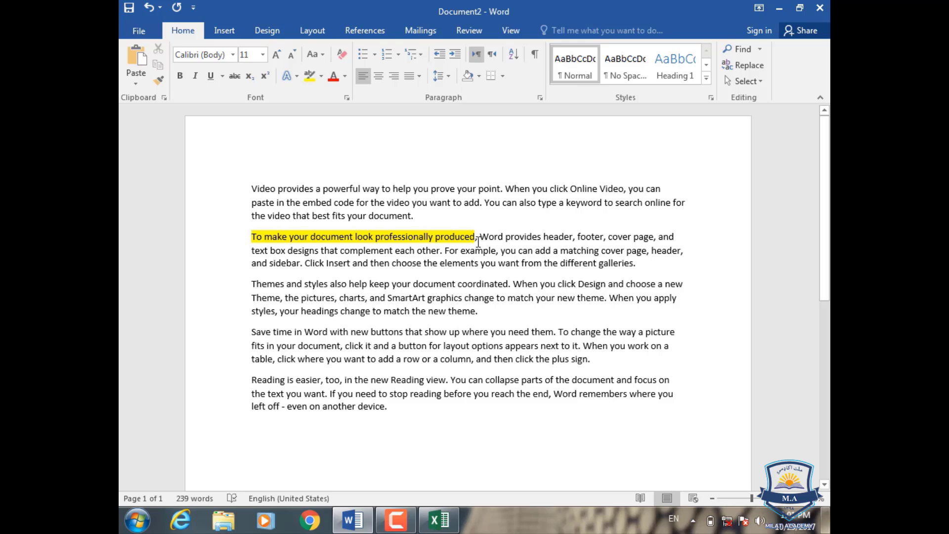
Undo the yellow highlight at the start of the second paragraph
left_click_drag(475, 238, 250, 234)
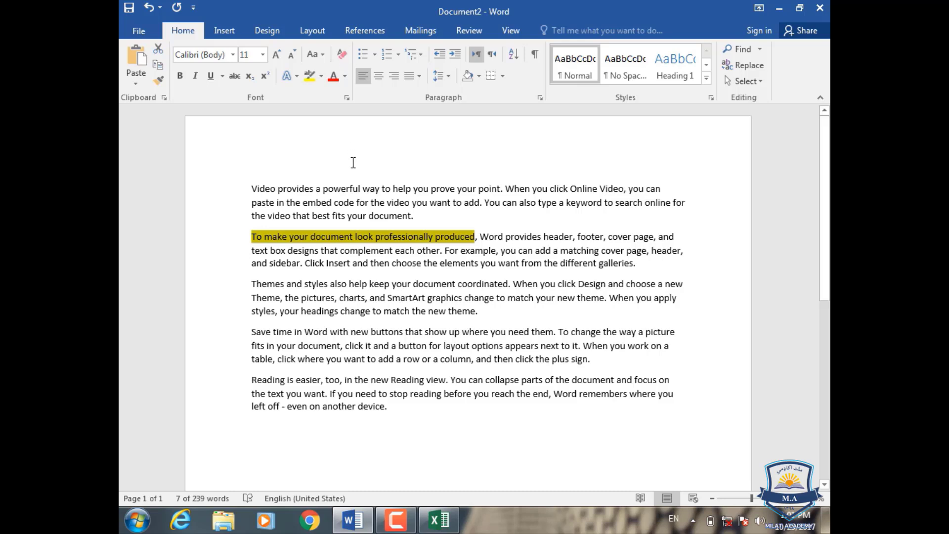
left_click(413, 237)
key("ctrl+z")
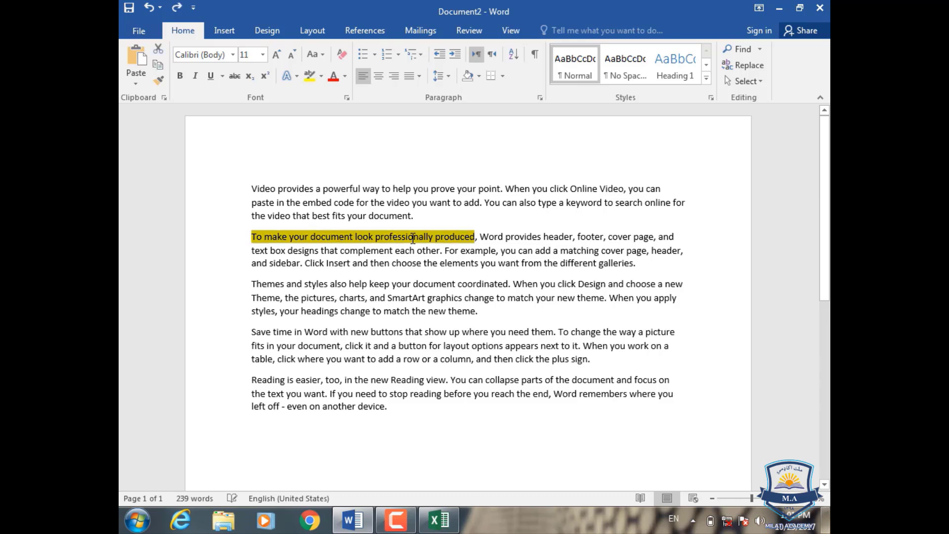
left_click(529, 252)
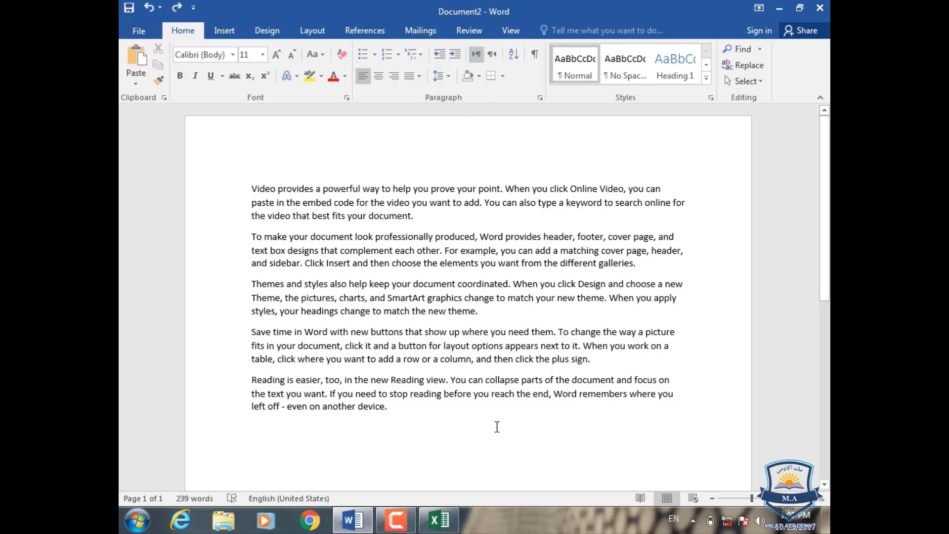
Select all five paragraphs and set their font color to red
left_click(369, 428)
left_click_drag(368, 428, 250, 187)
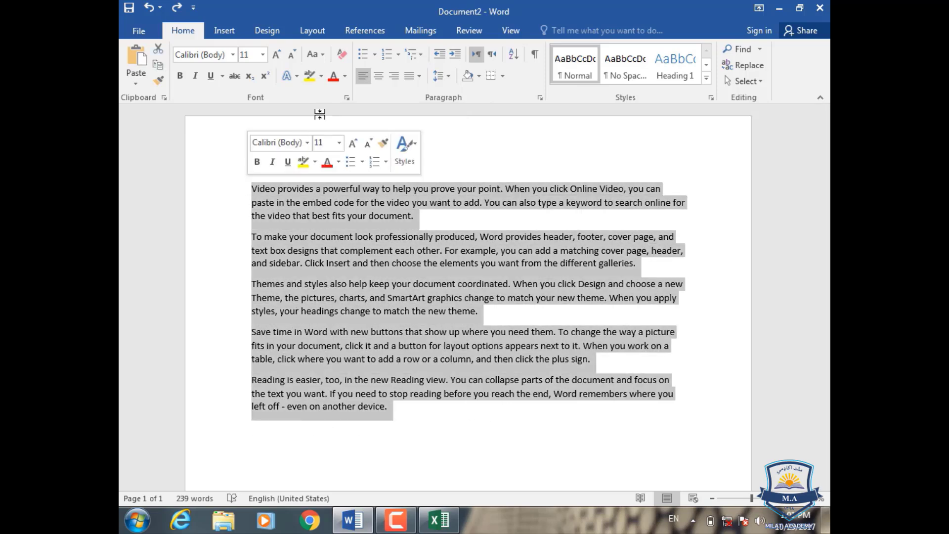
left_click(332, 76)
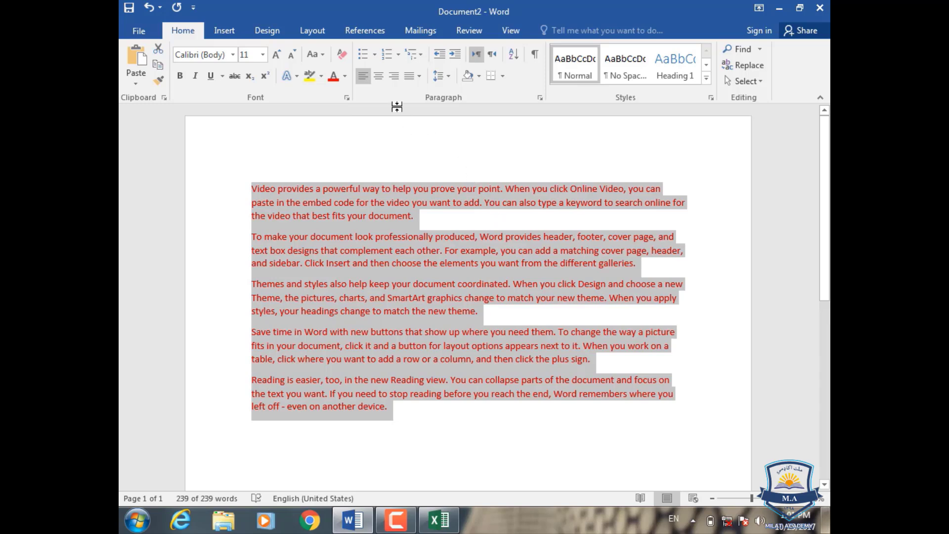
Change the font color of the selected paragraphs to the darkest blue theme shade
left_click(344, 76)
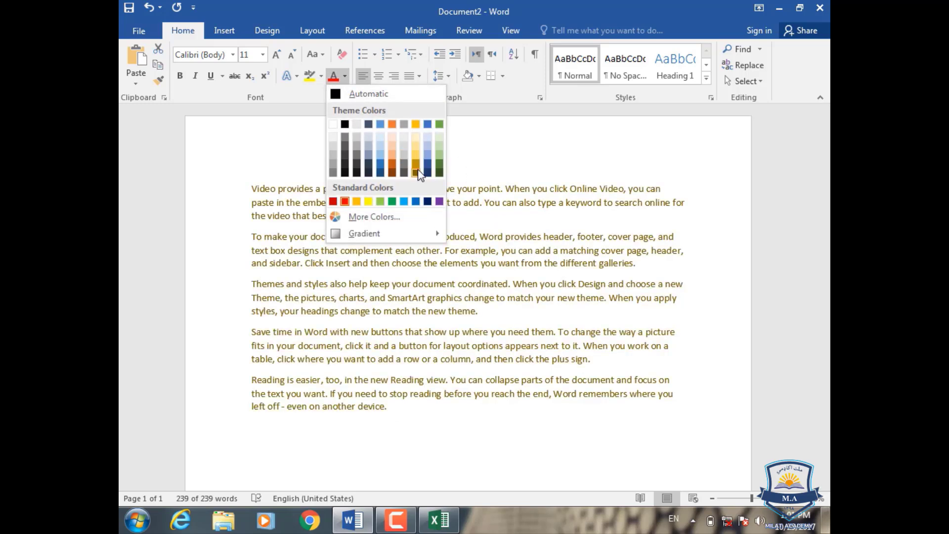
left_click(428, 173)
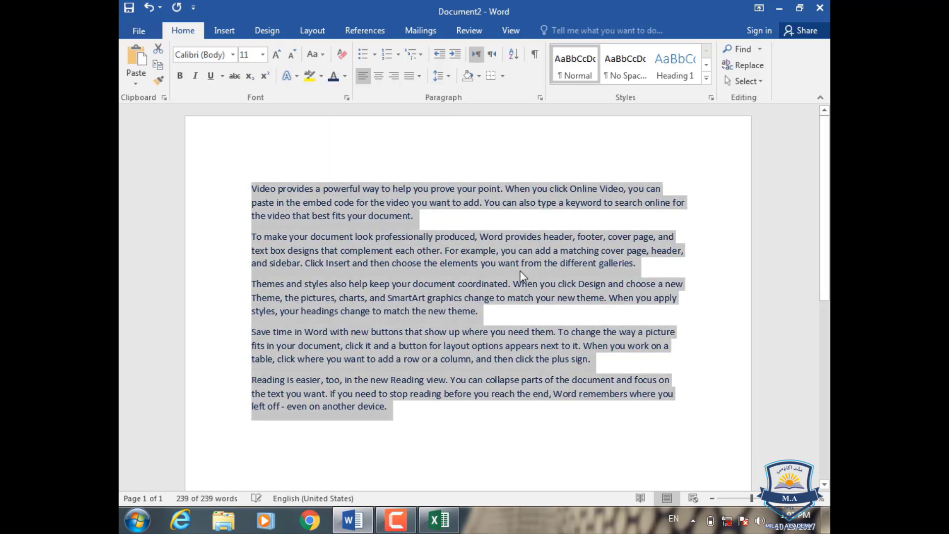
left_click(565, 228)
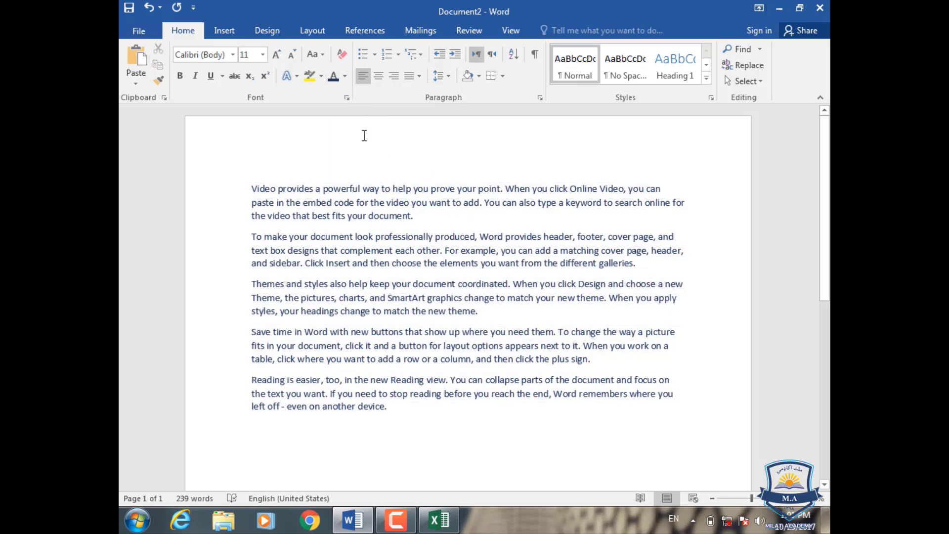
Select the whole document and change its font color to the standard red
key("ctrl+a")
left_click(346, 76)
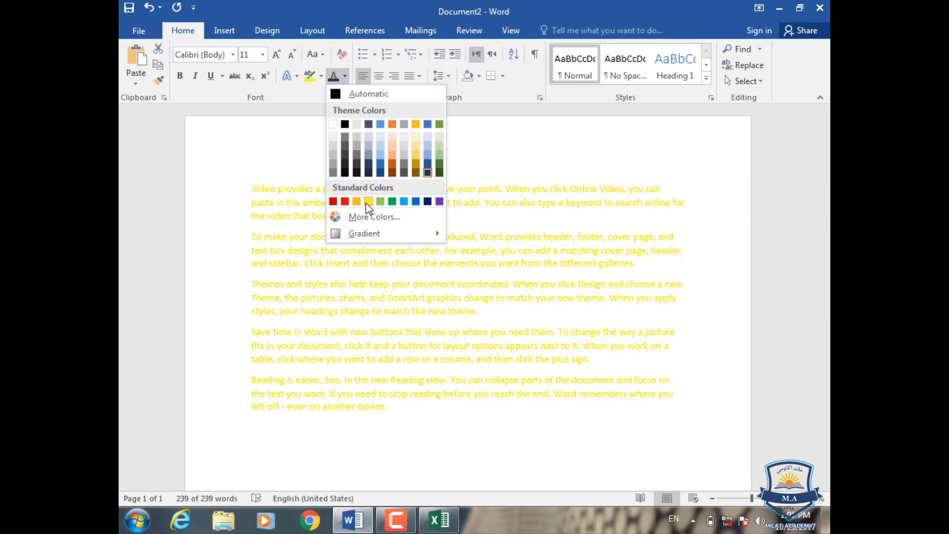
left_click(345, 201)
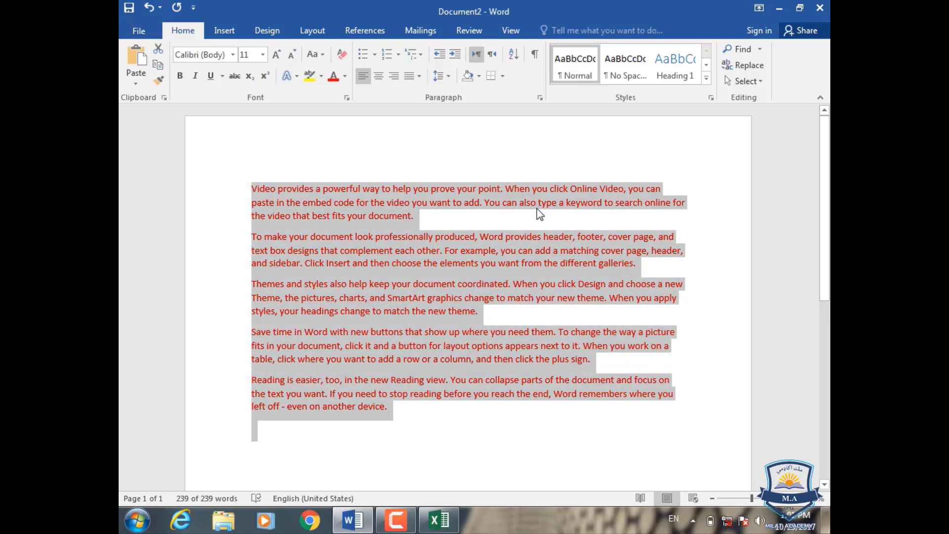
left_click(539, 215)
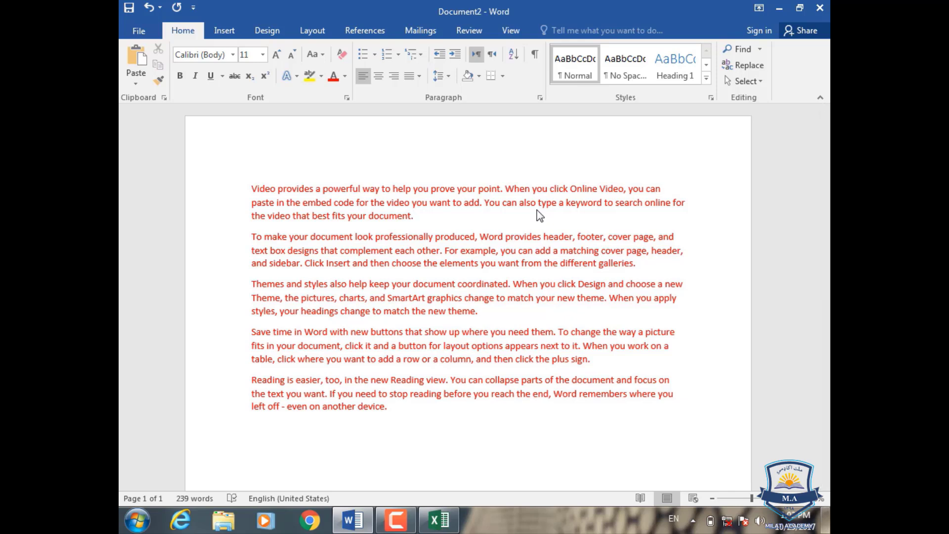
Clear all formatting from the whole document's text
key("ctrl+a")
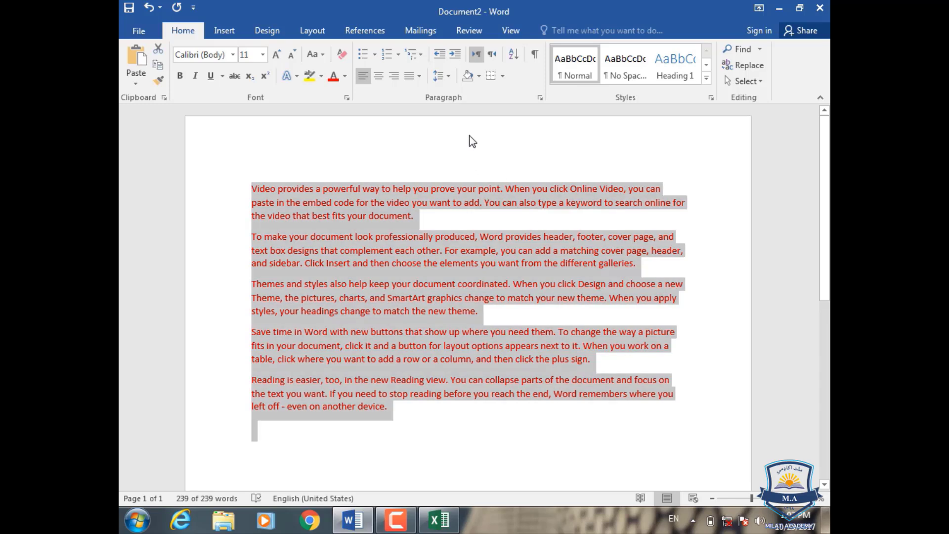
left_click(342, 54)
left_click(442, 203)
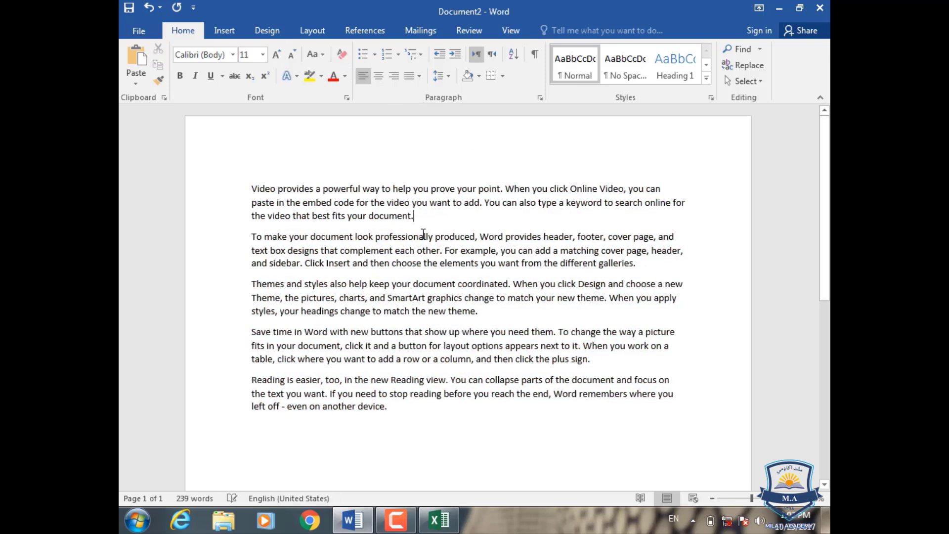
Highlight the phrase "To make your document look professionally" in yellow
left_click_drag(435, 237, 251, 235)
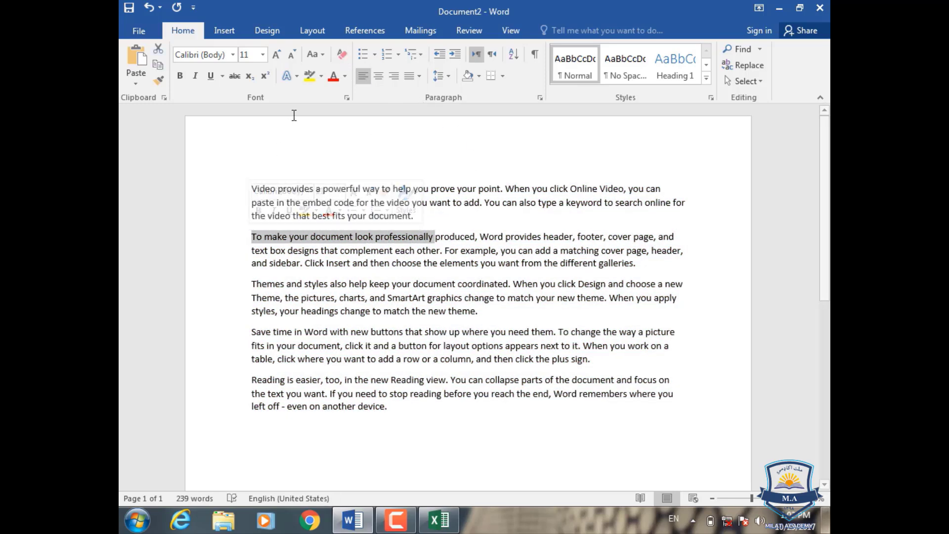
left_click(309, 76)
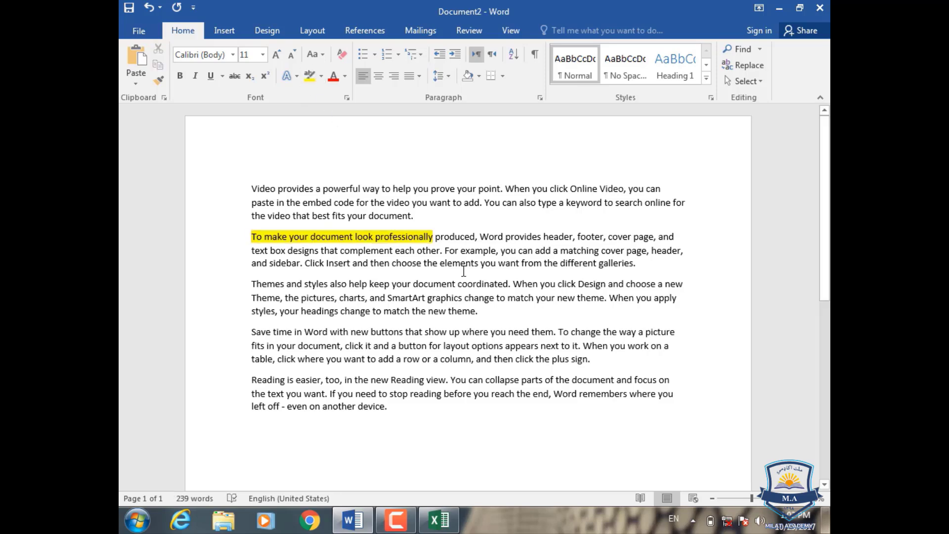
Check the highlighted page in the print preview, return to the document and undo the highlight
key("ctrl+p")
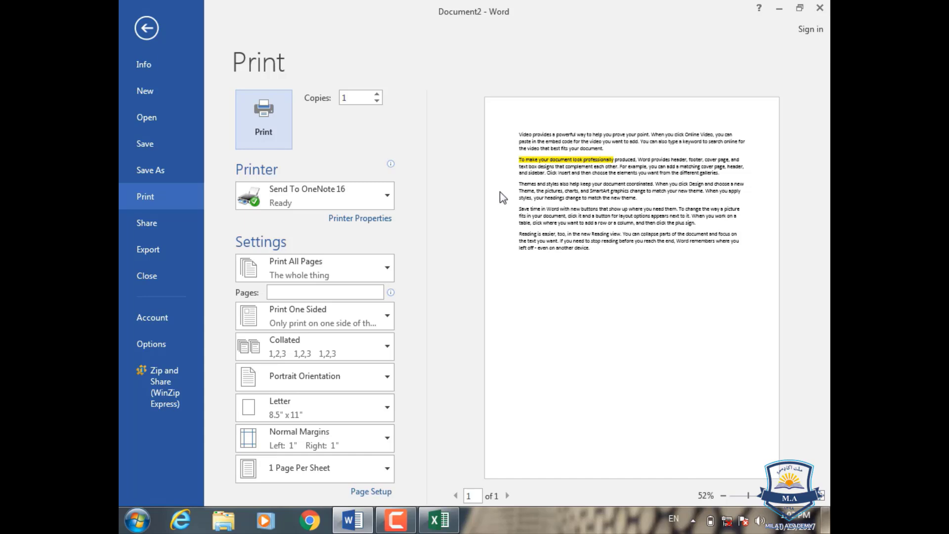
left_click(138, 29)
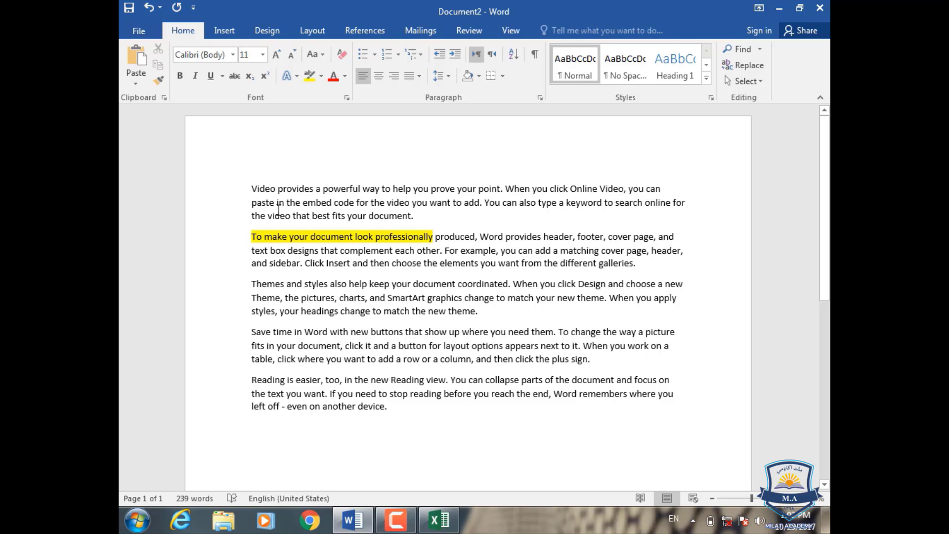
key("ctrl+z")
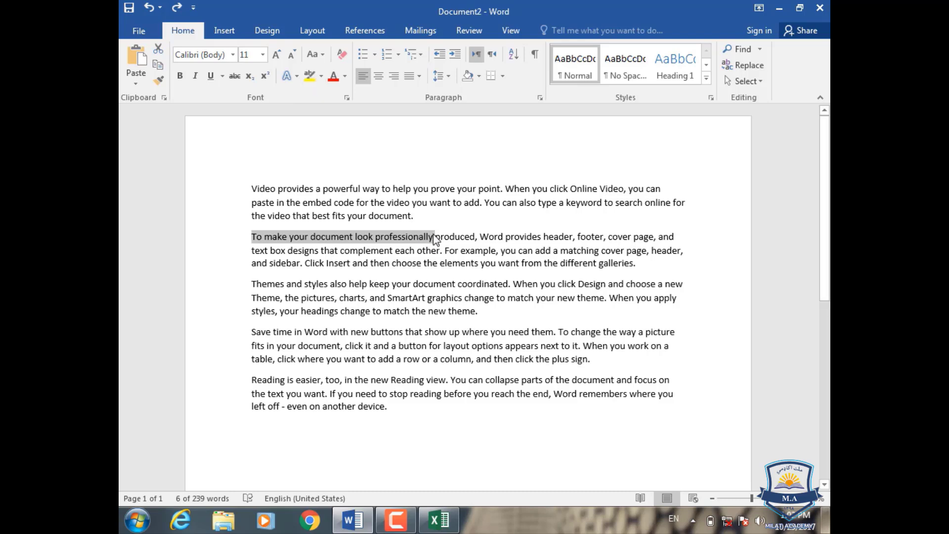
Reapply the yellow highlight to "To make your document look professionally" in the second paragraph
left_click_drag(435, 239, 251, 238)
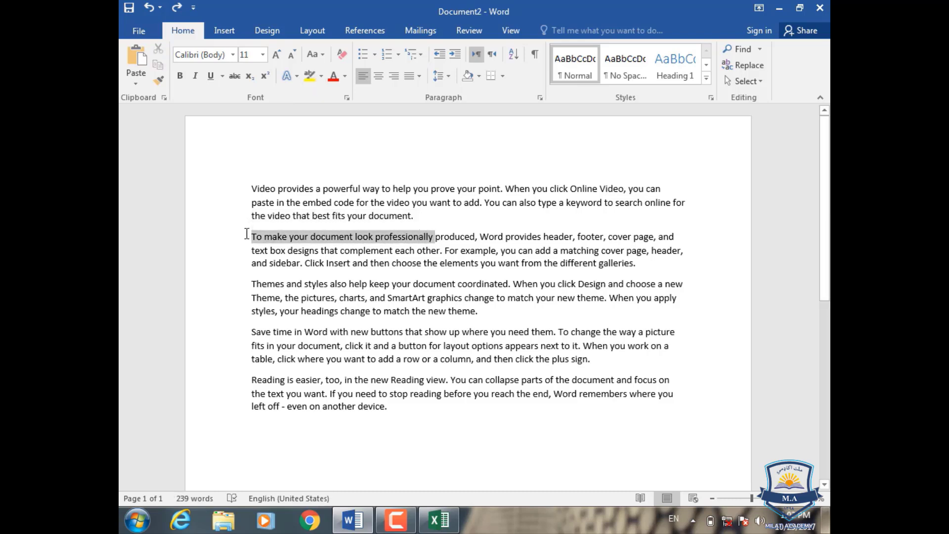
left_click(307, 77)
key("Left")
Save the document as a Word Document on New Volume (D:), keeping the suggested file name
key("ctrl+s")
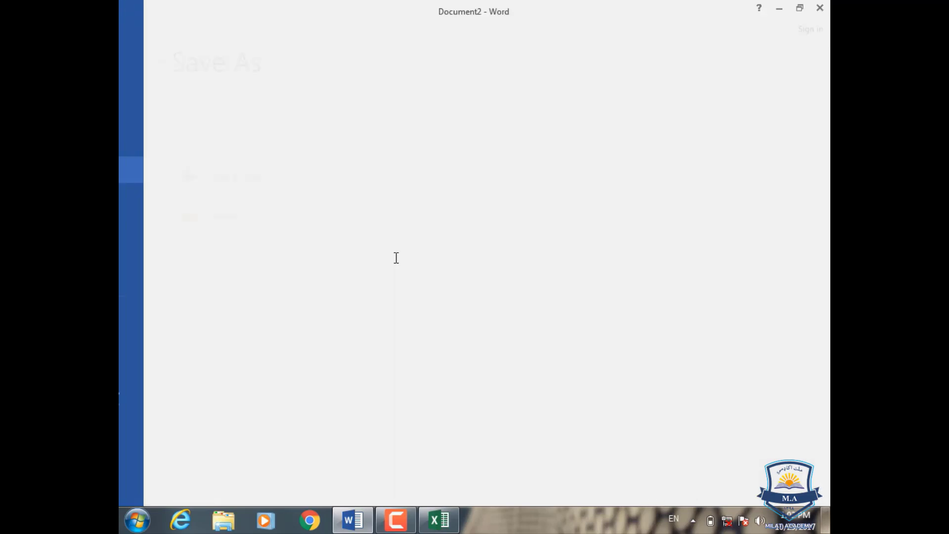
left_click(275, 208)
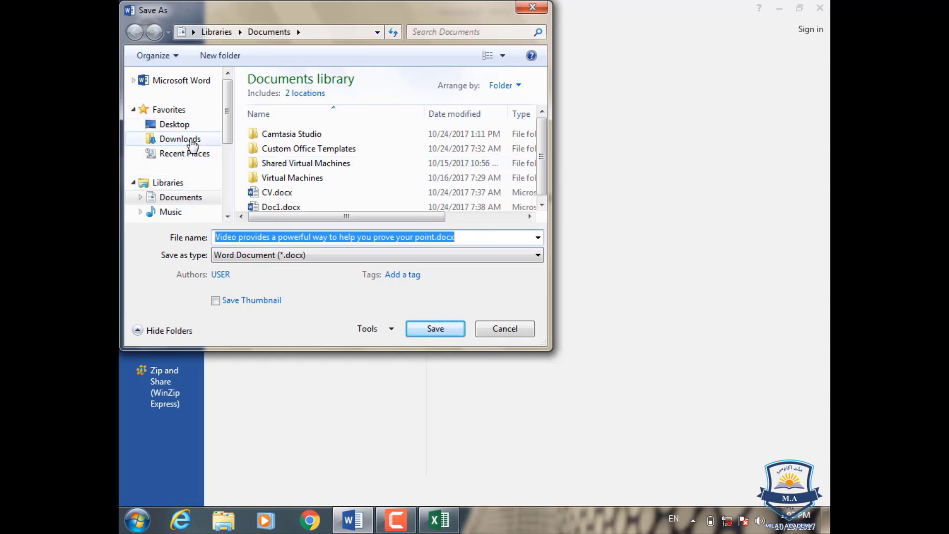
left_click(228, 217)
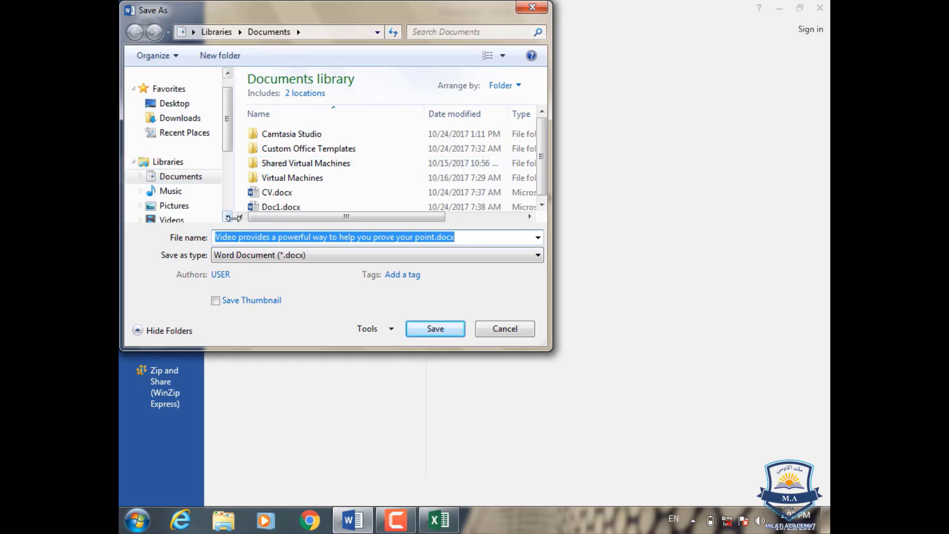
left_click(228, 217)
left_click(228, 217)
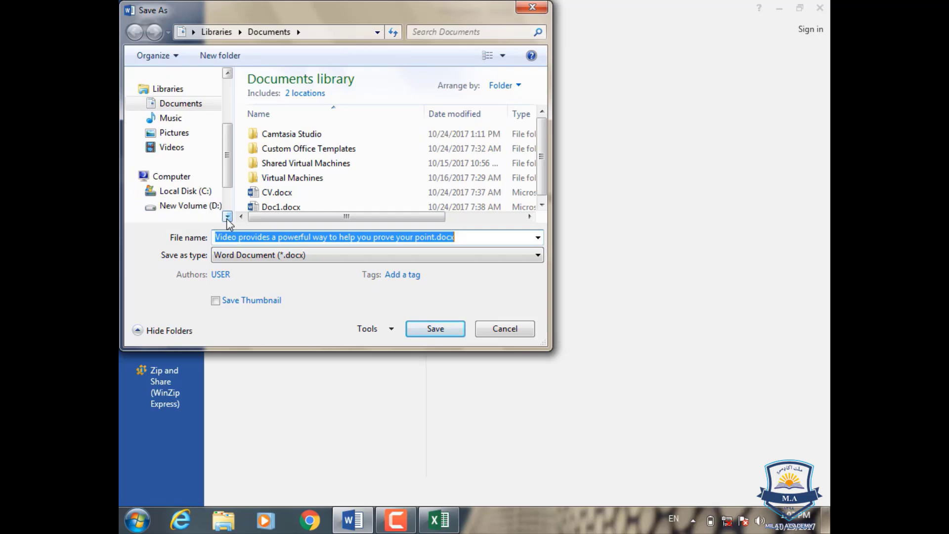
left_click(190, 206)
left_click(435, 329)
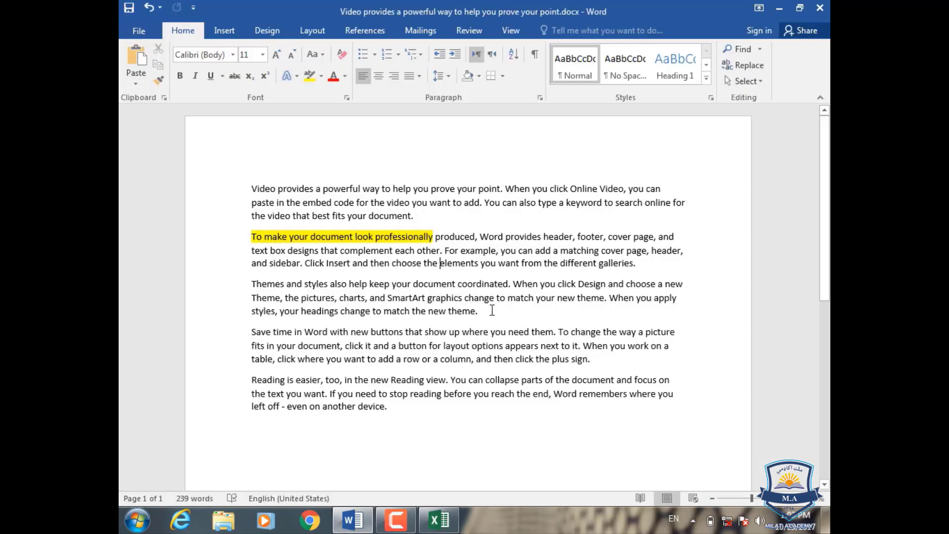
Undo the second paragraph's highlight and highlight its opening phrase in yellow again
key("ctrl+z")
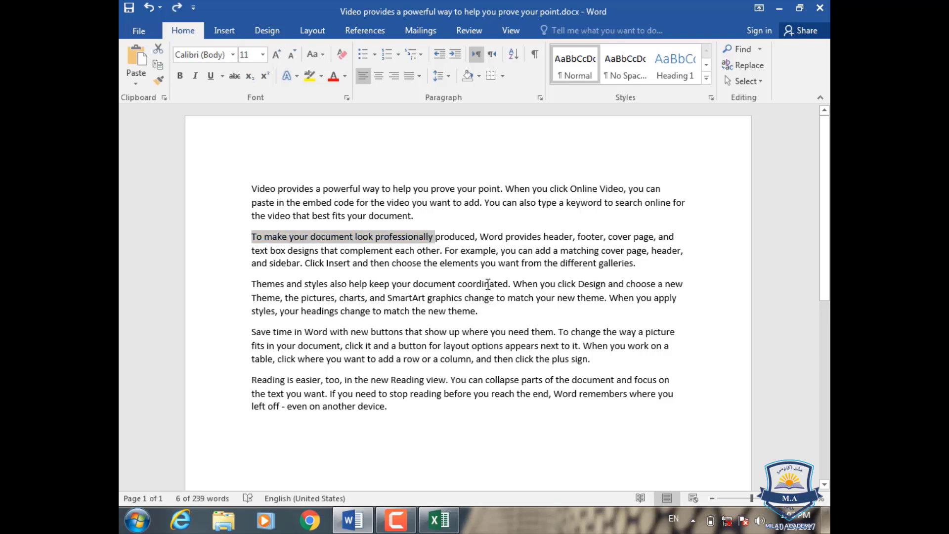
left_click(435, 236)
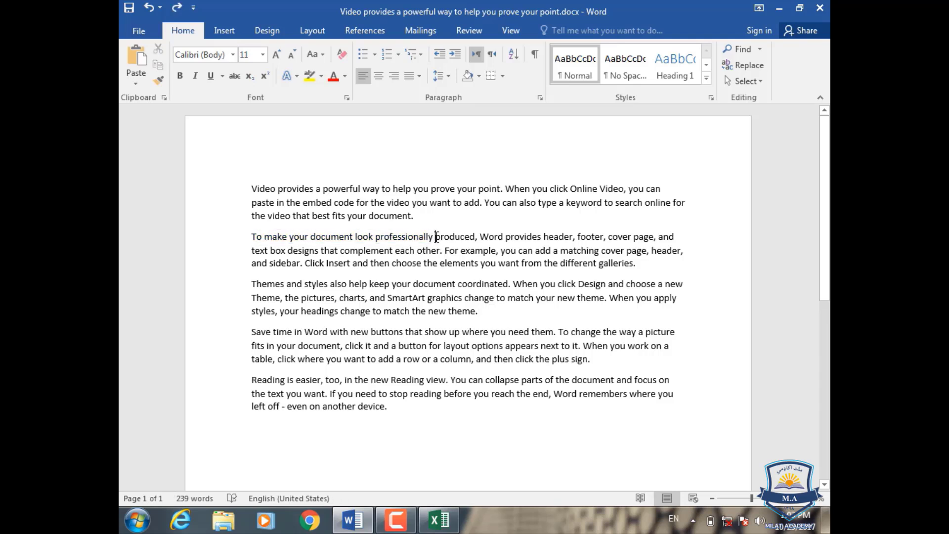
left_click_drag(435, 236, 252, 236)
left_click(309, 76)
Remove the yellow highlight from the second paragraph's opening phrase using No Color, and turn the highlighter off
left_click(321, 75)
left_click(345, 154)
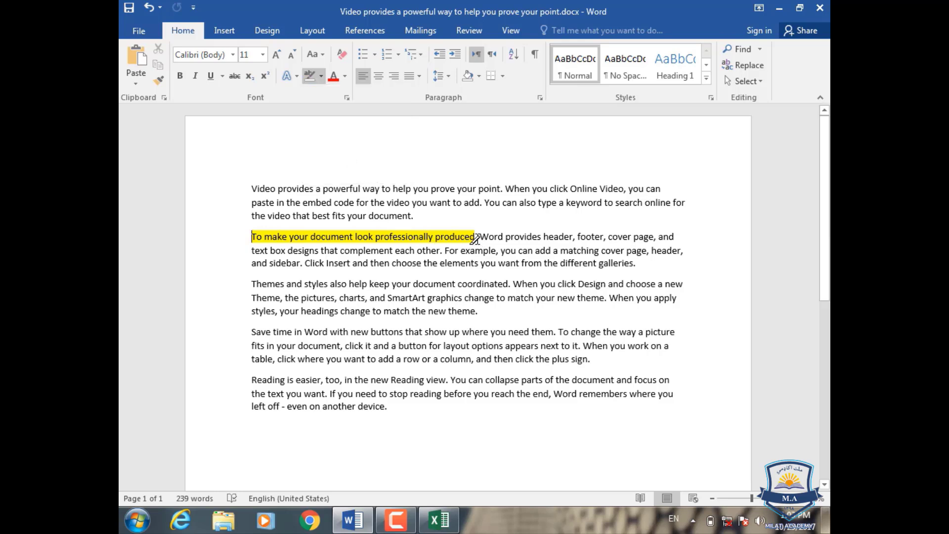
left_click_drag(474, 239, 252, 233)
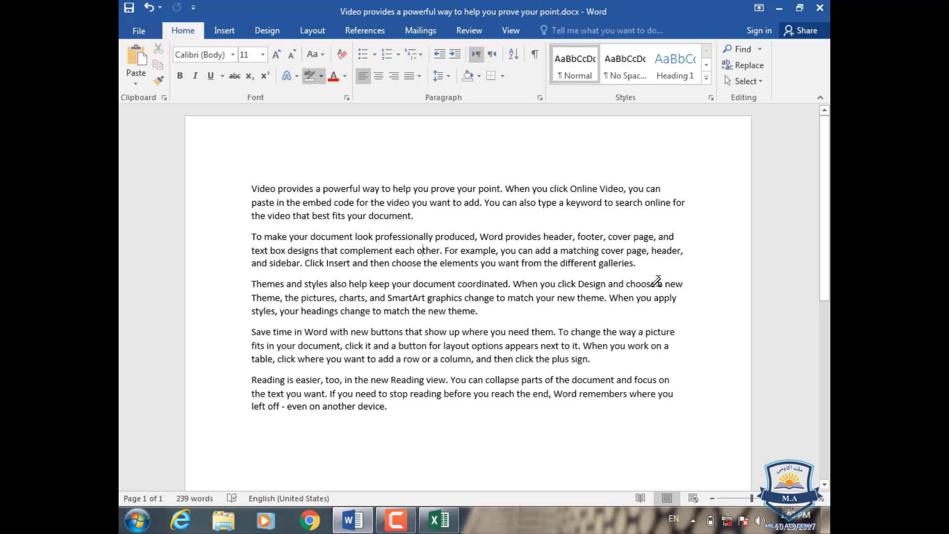
left_click(308, 78)
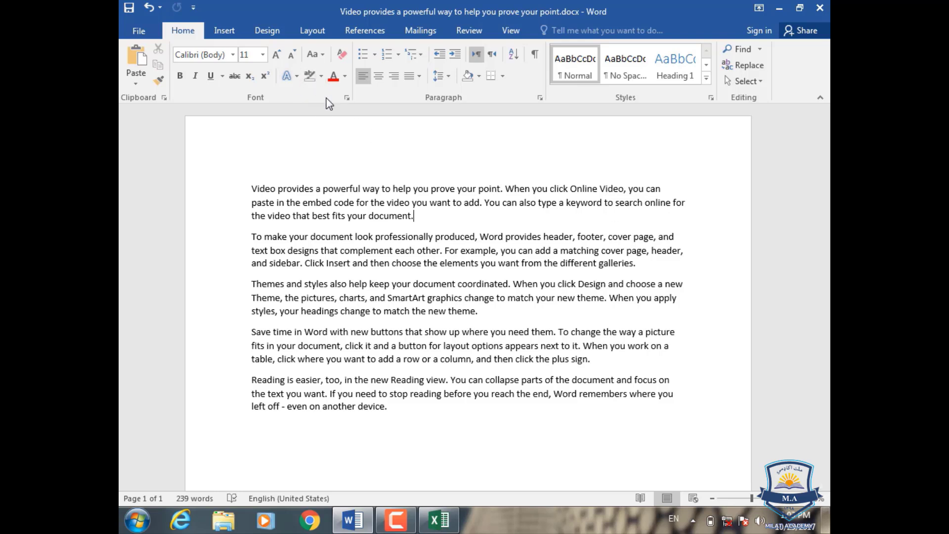
left_click(375, 56)
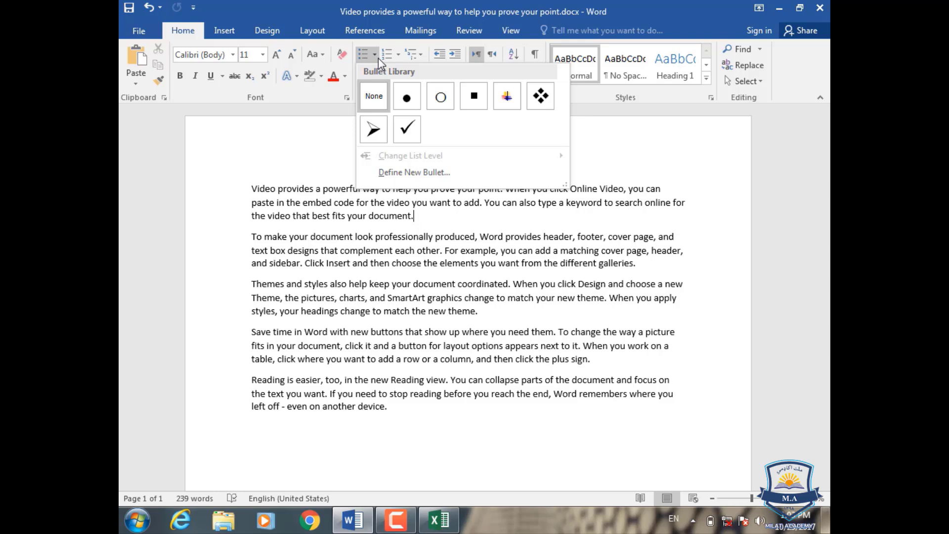
left_click(478, 341)
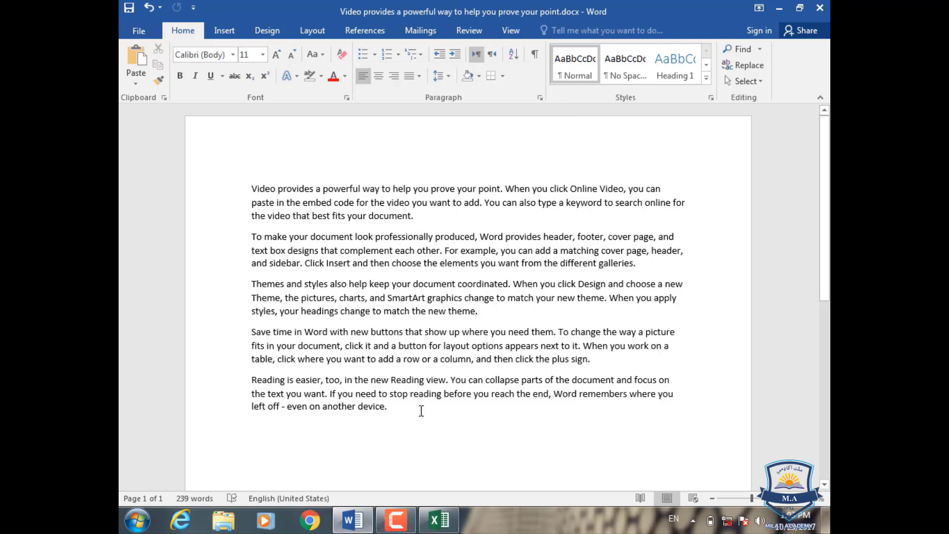
left_click_drag(421, 410, 238, 195)
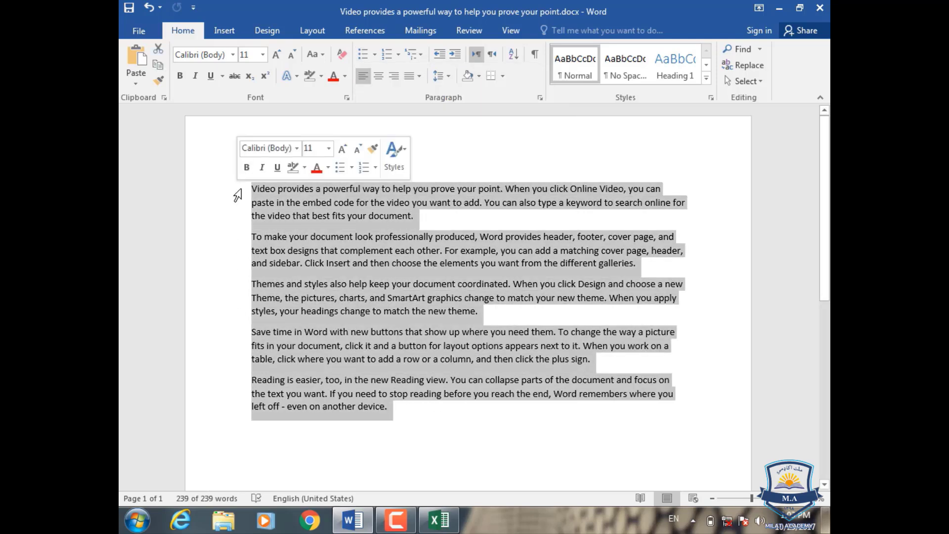
left_click(238, 193)
Give the first, second and third paragraphs an arrow bullet, one paragraph at a time
left_click(250, 189)
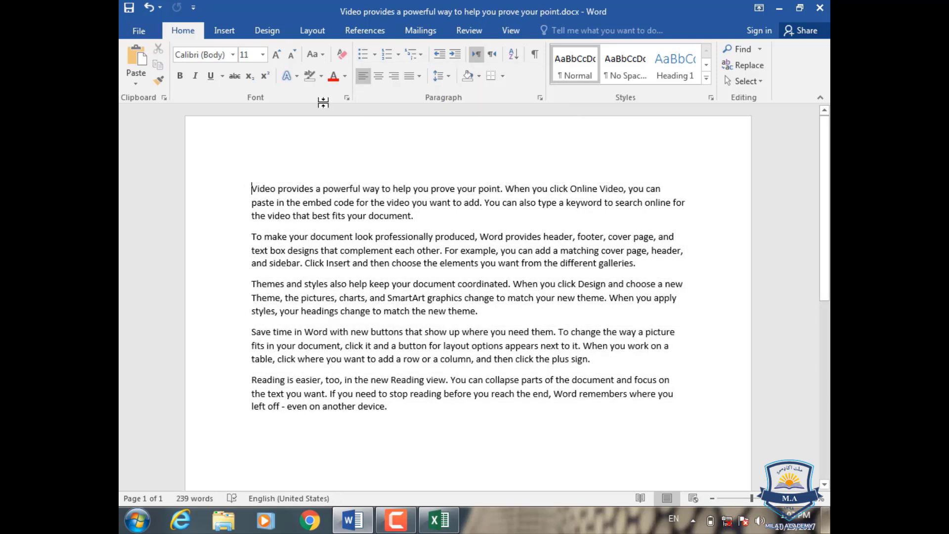
left_click(374, 55)
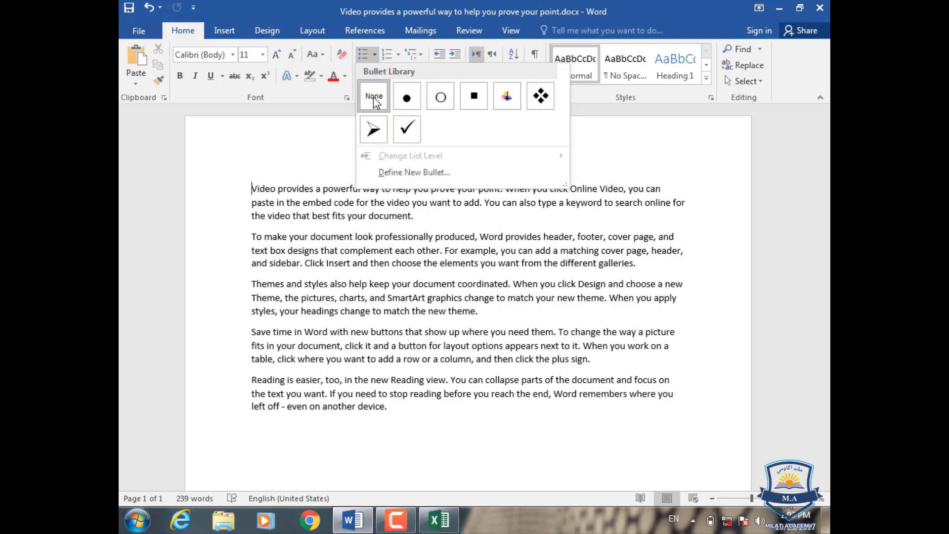
left_click(374, 127)
left_click(285, 213)
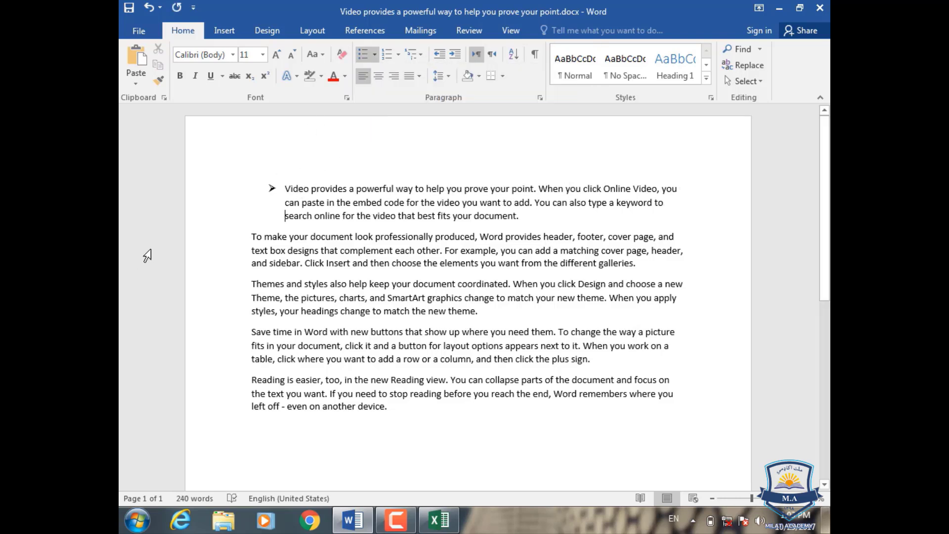
left_click(254, 238)
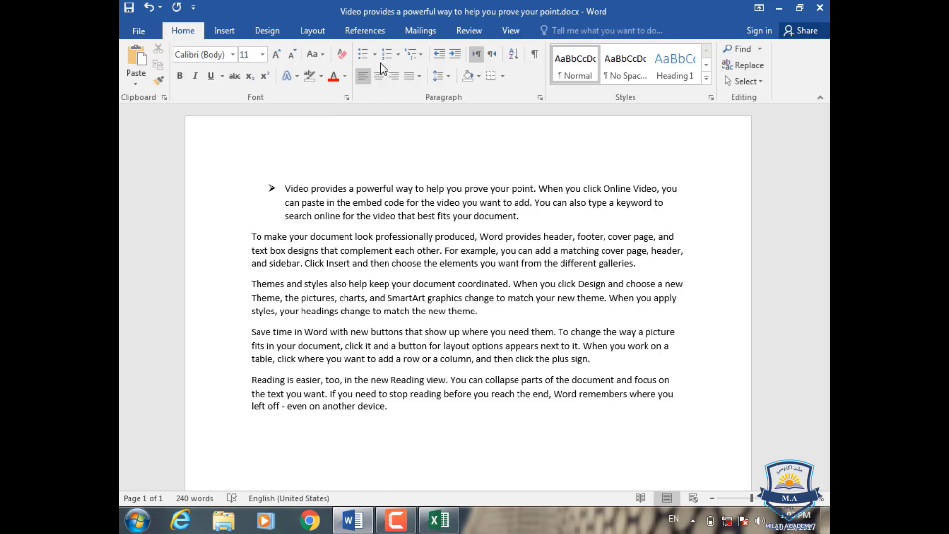
left_click(374, 54)
left_click(370, 102)
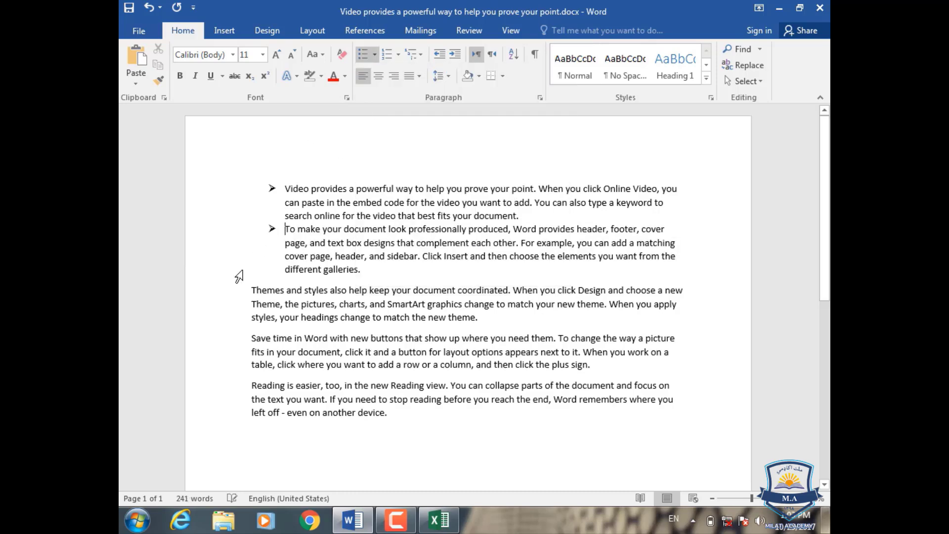
left_click(252, 289)
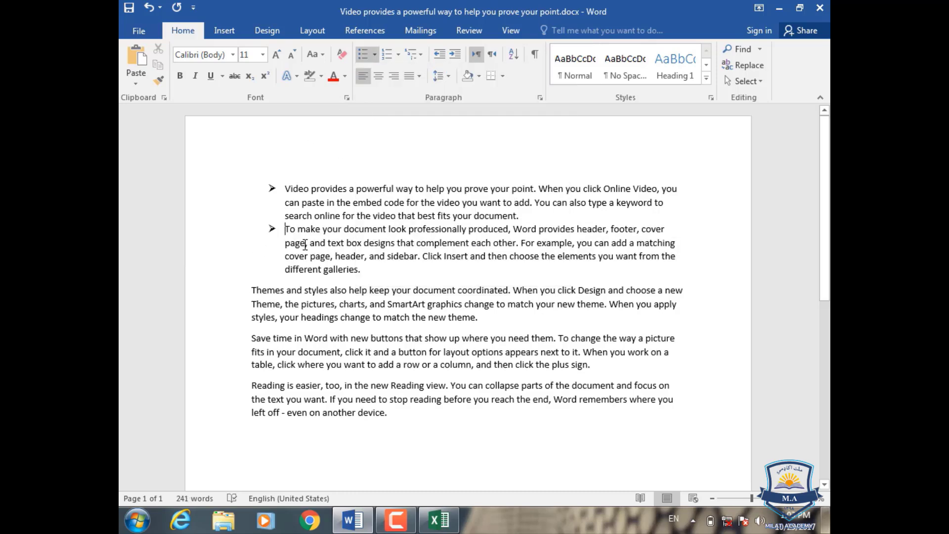
left_click(374, 54)
left_click(366, 100)
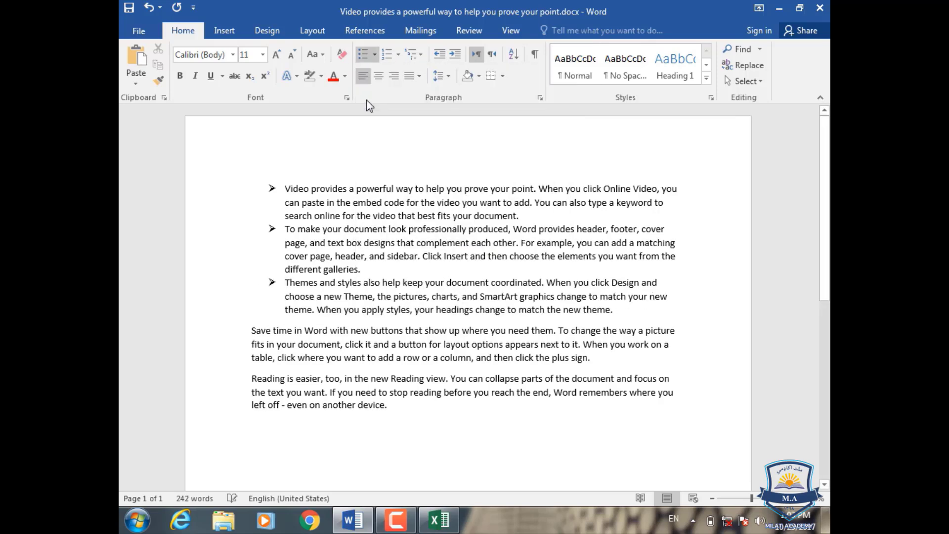
Delete the document's entire text and start a list with the four-diamond bullet
left_click_drag(437, 421, 239, 176)
key("Delete")
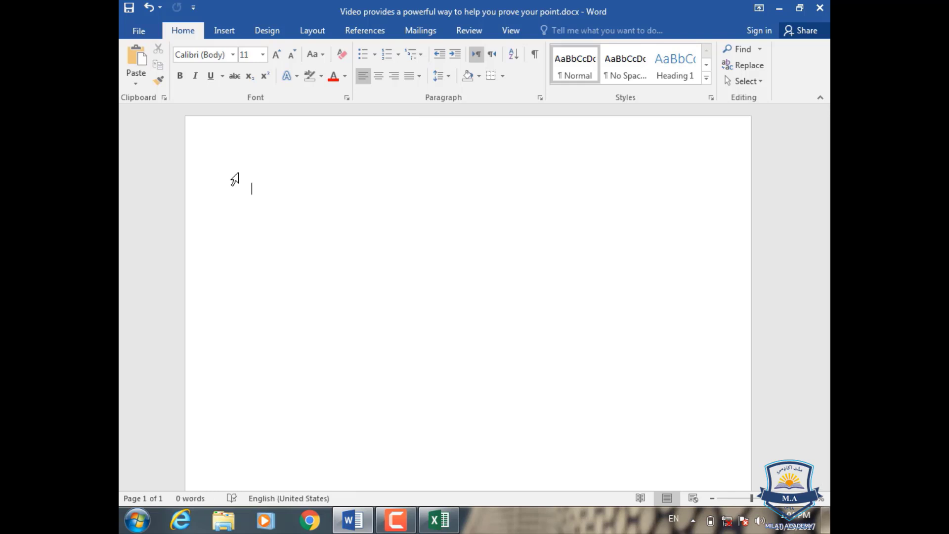
left_click(374, 56)
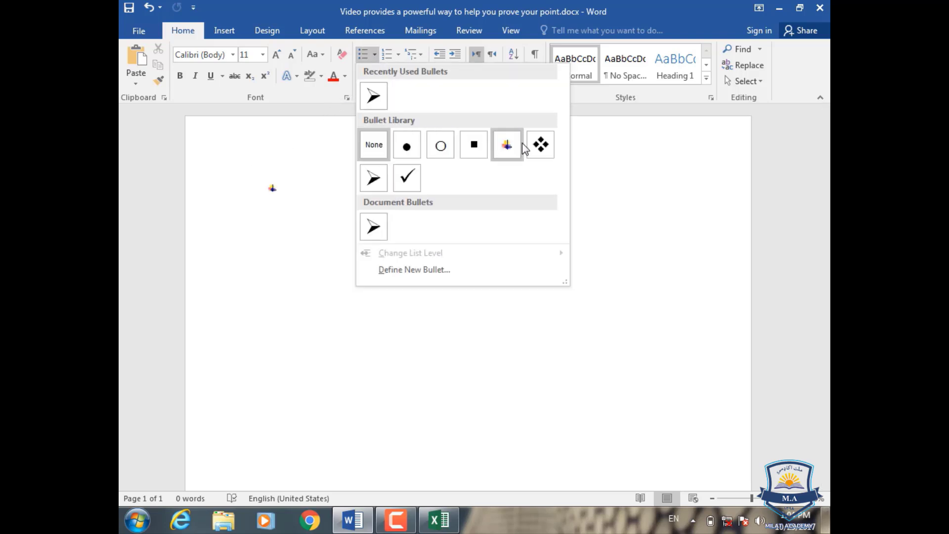
left_click(538, 143)
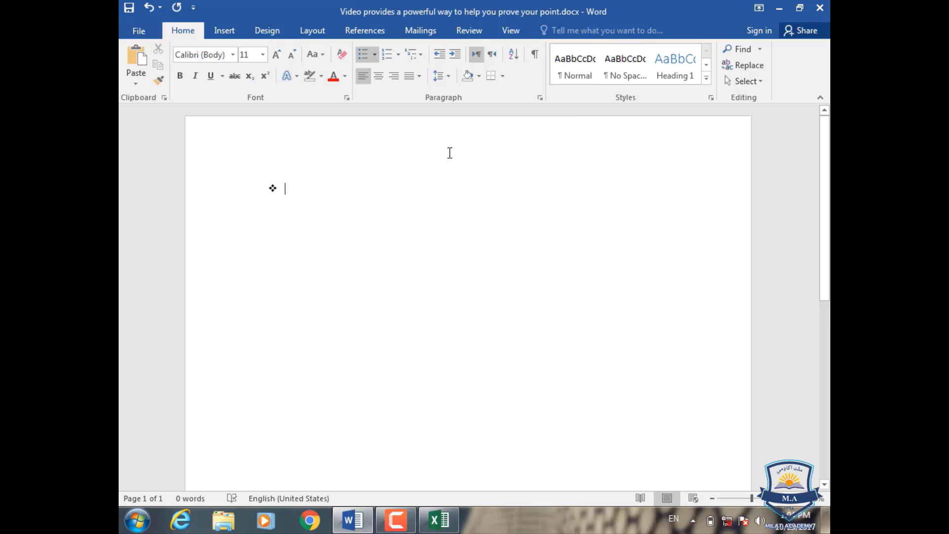
Enter "Kldjkaj;sdjlkfdklaJFSjflkHFKhfklHHF" as a sample list item, start another item, and clear the whole list including its bullet
type("Kldjkaj;sd")
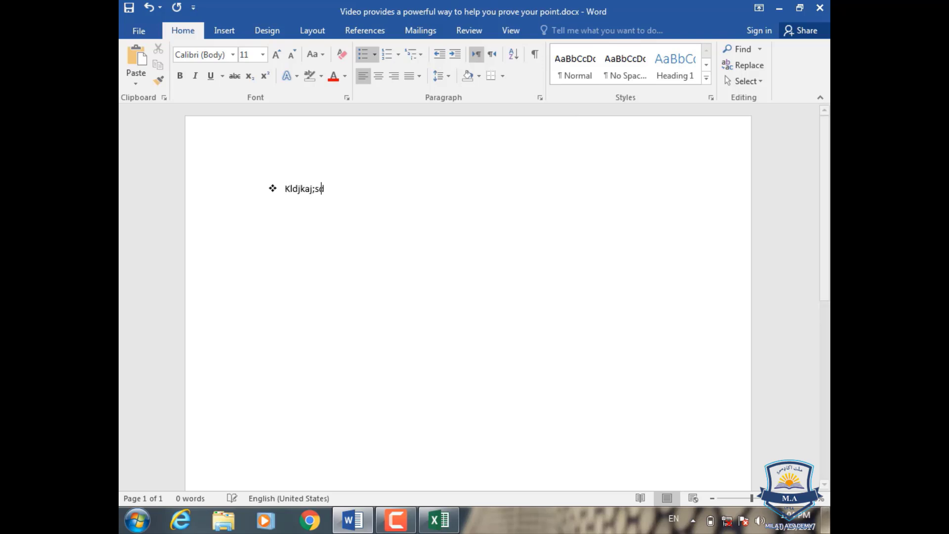
type("jlkfdklaJFSjflkHFKhfklHHF")
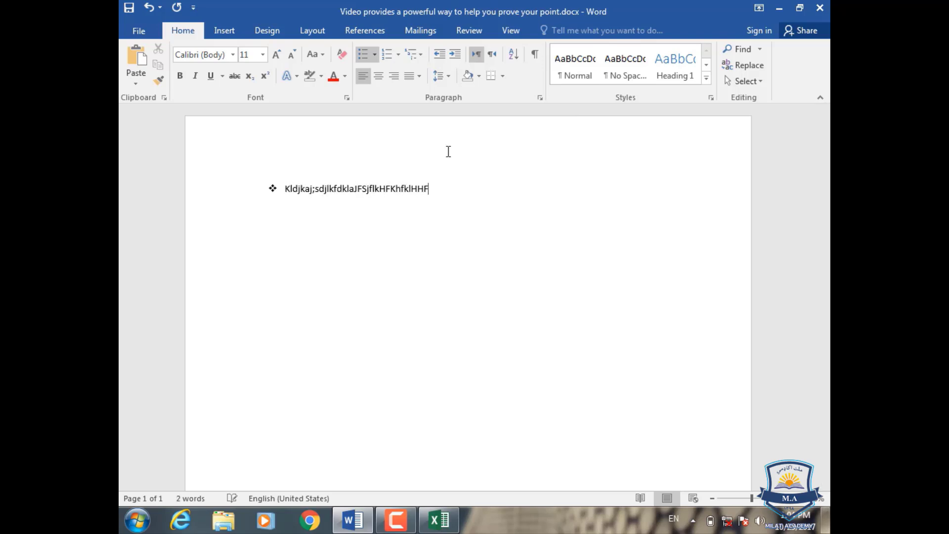
key("Return")
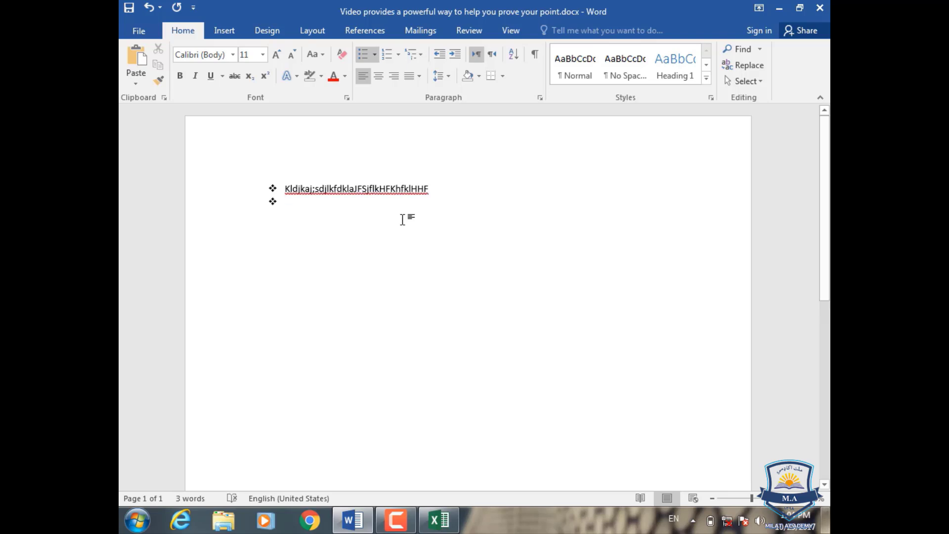
left_click(244, 185)
key("BackSpace")
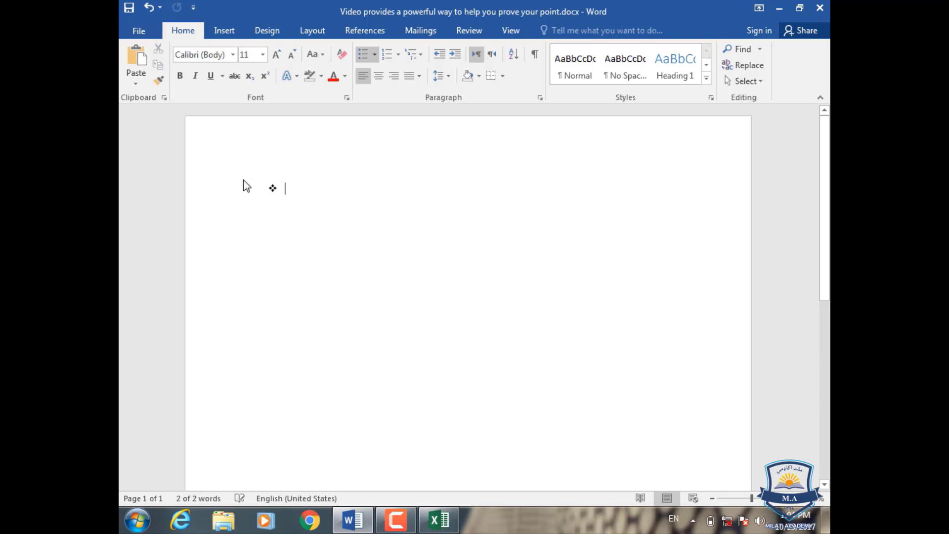
key("BackSpace")
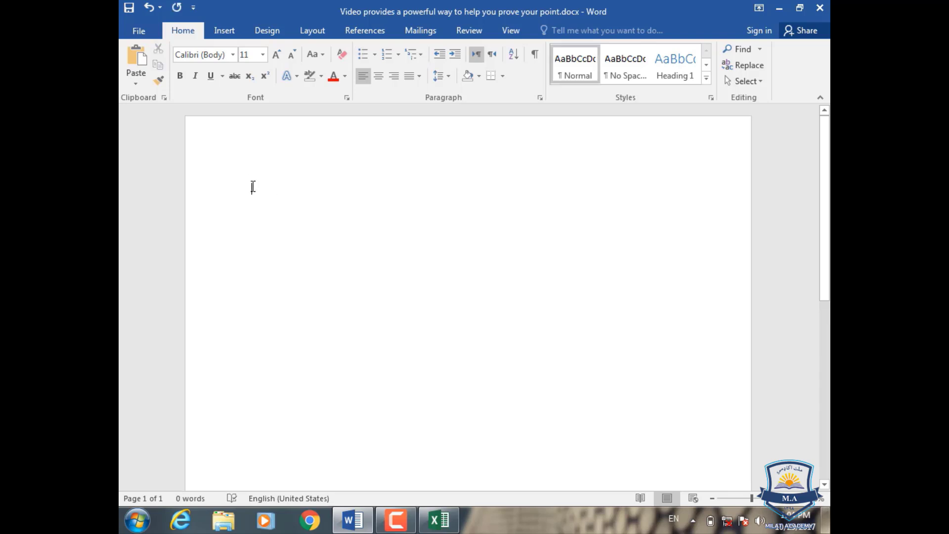
Build an arrow-bulleted multilevel list: Afghanistan, with Kandahar, Kabul, Farah and Herat beneath it and Shindad under Herat, ending with an empty top-level item
type("A")
key("BackSpace")
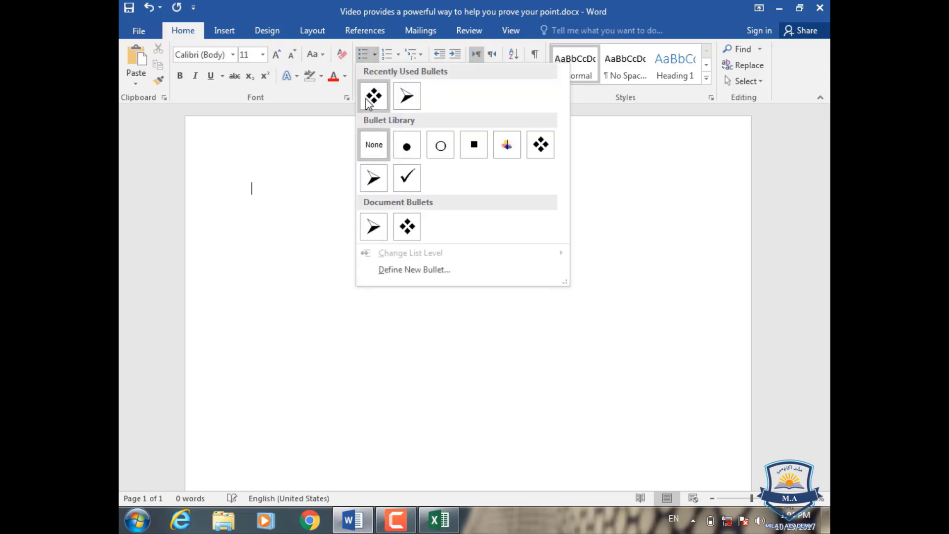
left_click(406, 95)
type("Afgha")
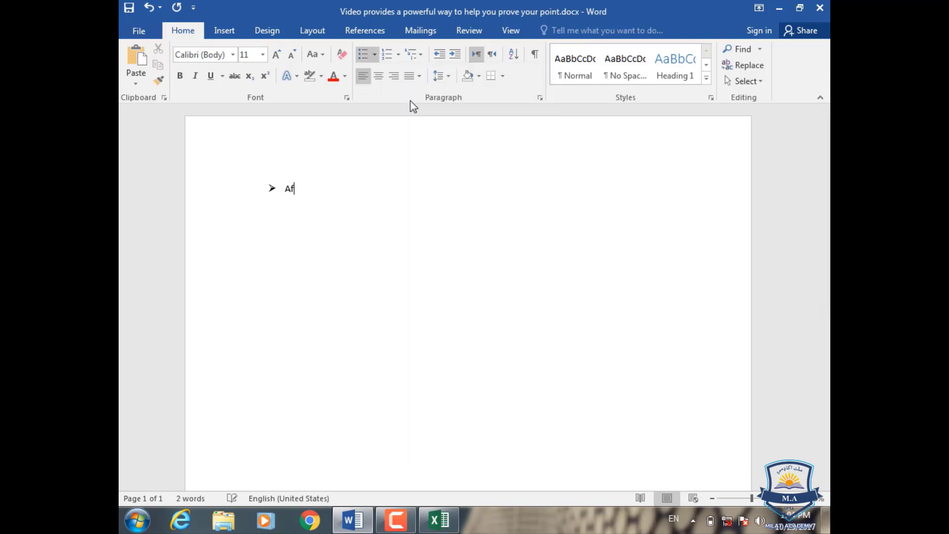
type("nistan")
key("Return")
key("Tab")
type("Kandahar")
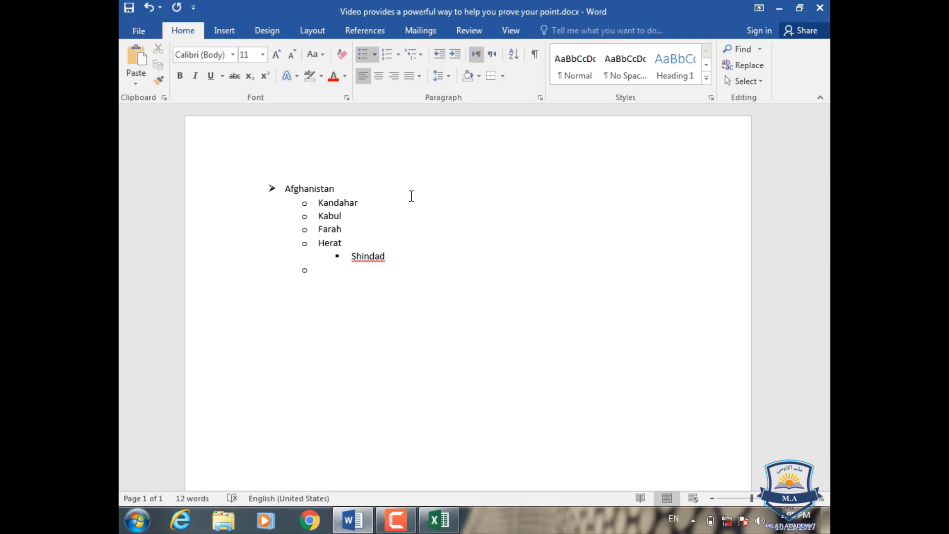
key("shift+Tab")
Examine the description of the Table of Contents command and return to the formatting commands
left_click(365, 30)
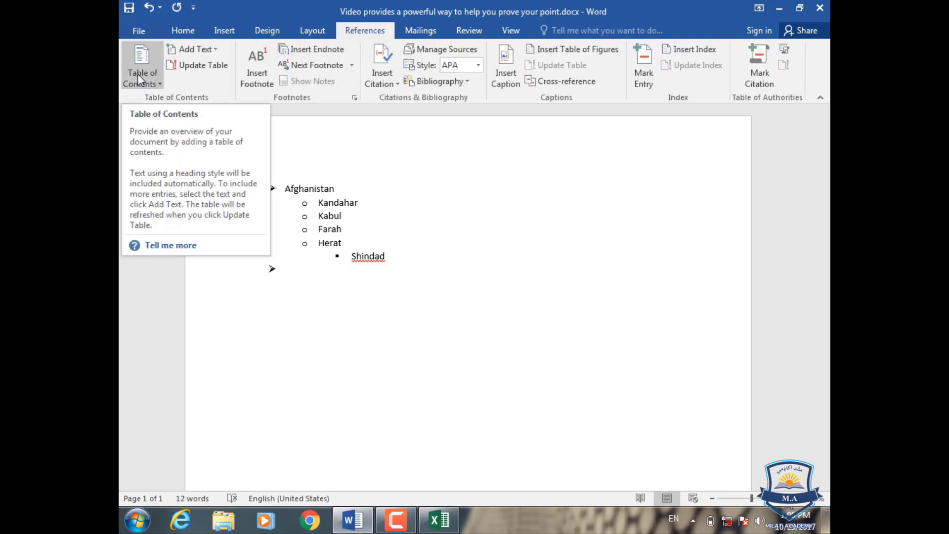
left_click(199, 30)
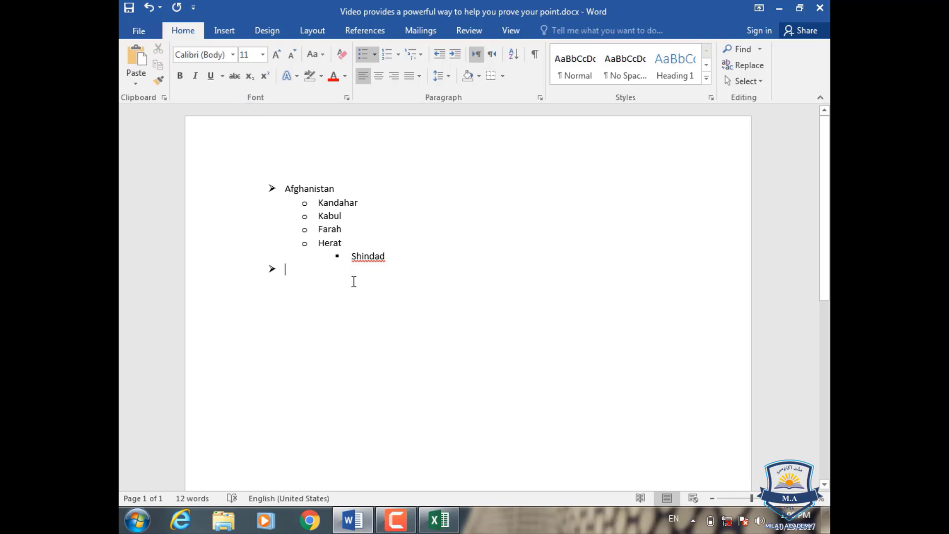
Delete the entire arrow-bulleted list and start a numbered list in the 1., 2., 3. format
left_click_drag(230, 257, 232, 178)
key("Delete")
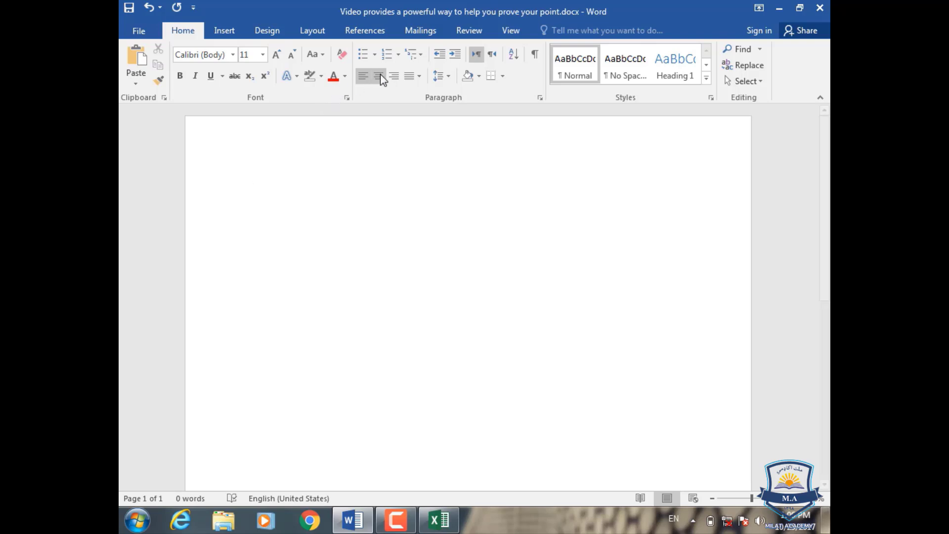
left_click(396, 59)
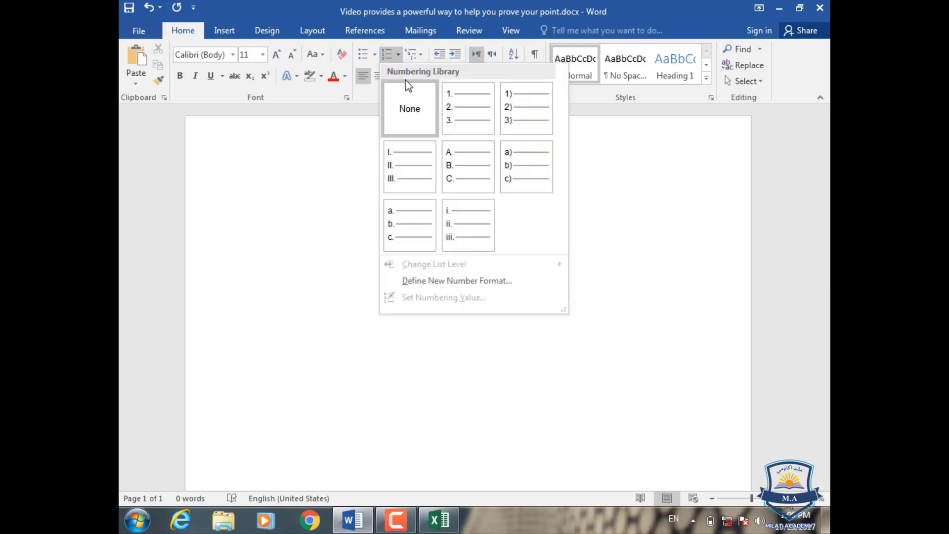
left_click(475, 112)
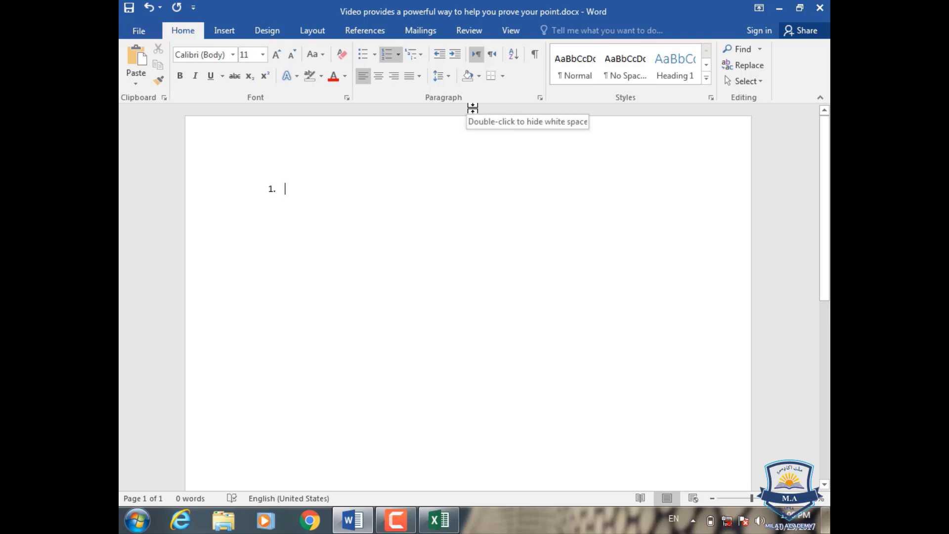
Enter Kabul, Kandahar, Herat and Farah as numbered items, with Shindad as a lettered sub-item beneath Herat
type("Kabul")
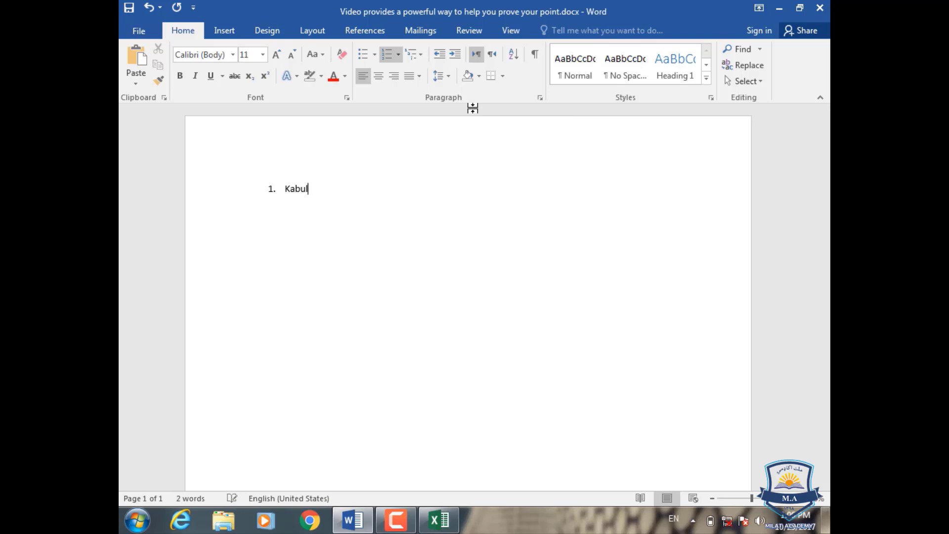
key("Return")
type("Kandahar")
key("Return")
type("Herat")
key("Return")
key("Tab")
type("Shi")
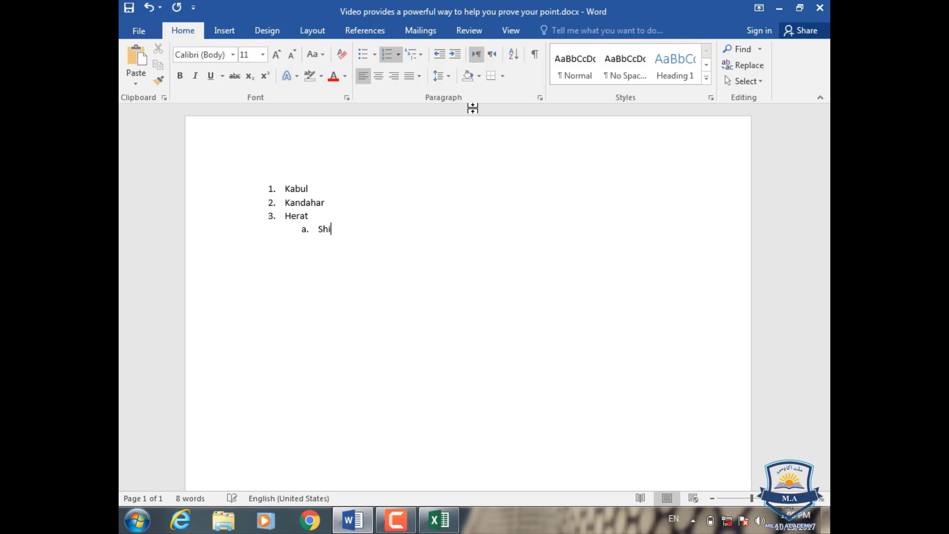
type("ndad")
key("Return")
key("shift+Tab")
type("Fara")
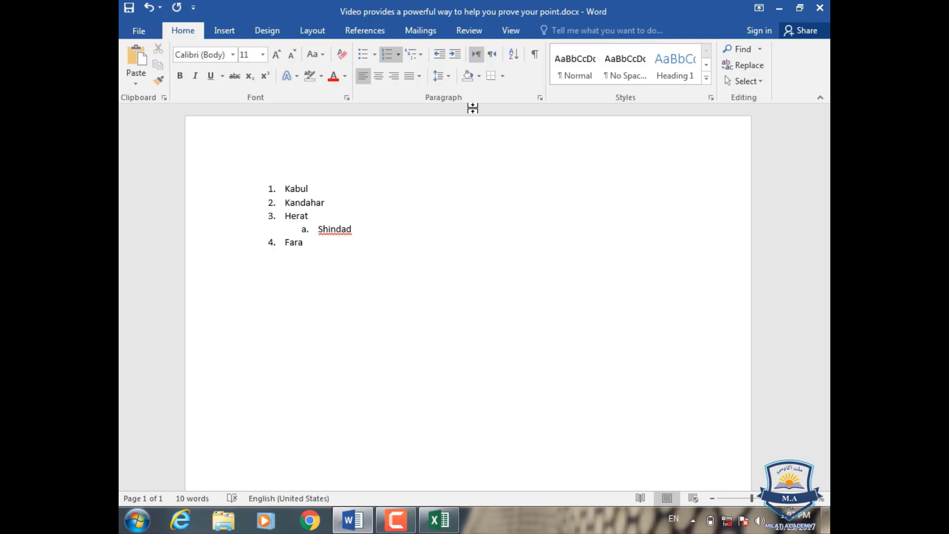
type("h")
Add an empty sub-item after Farah, and clear the whole numbered list including its numbering and indent
key("Return")
key("Tab")
left_click_drag(333, 286, 261, 183)
key("BackSpace")
key("BackSpace")
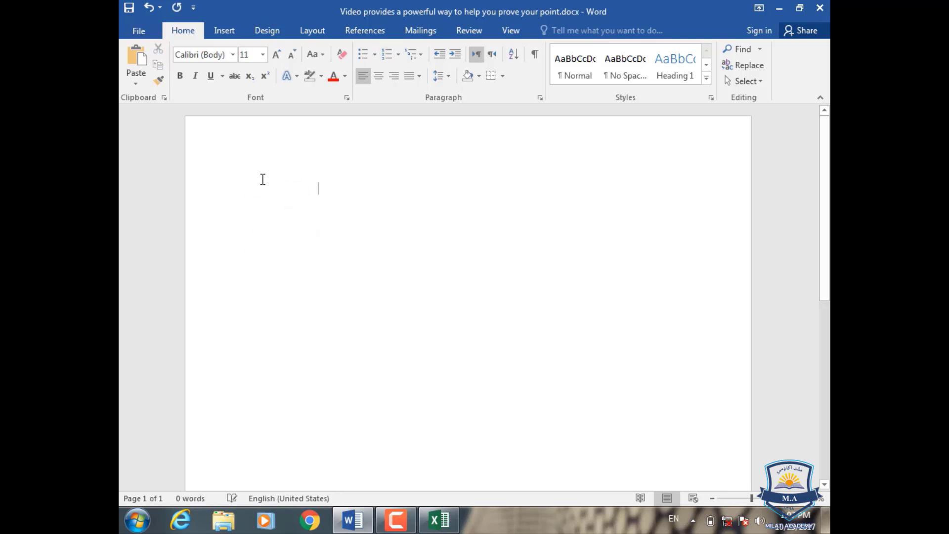
key("BackSpace")
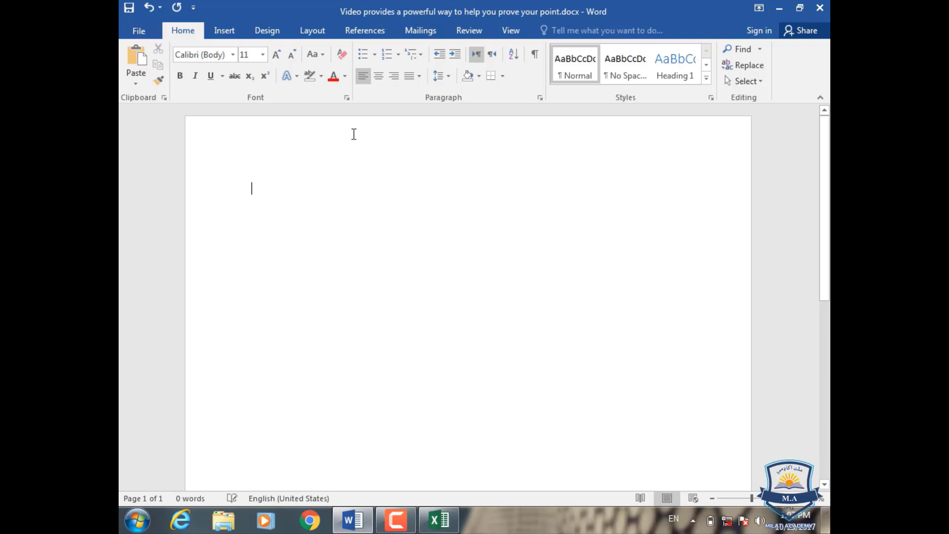
Build a multilevel list in the 1., a., i. format with Kabul and Herat, plus an empty sub-item beneath Herat
left_click(423, 60)
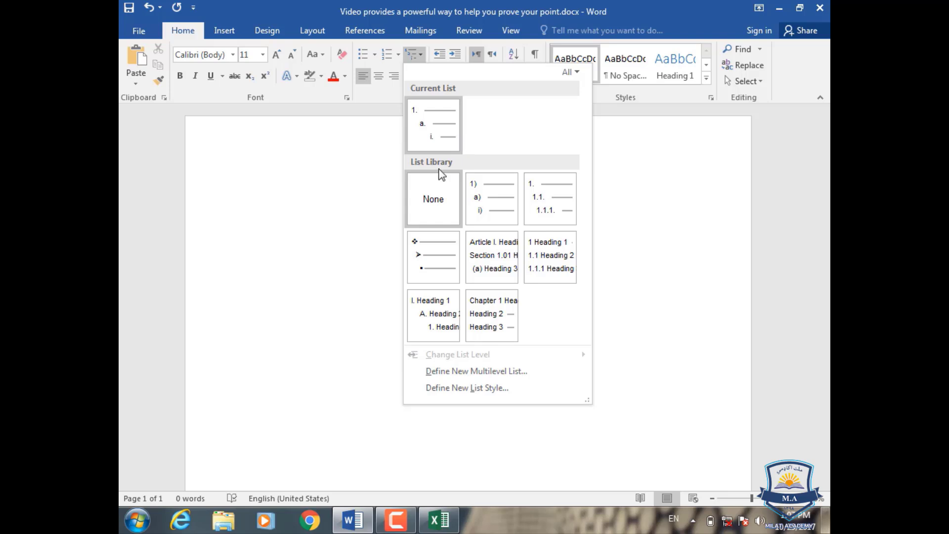
left_click(435, 125)
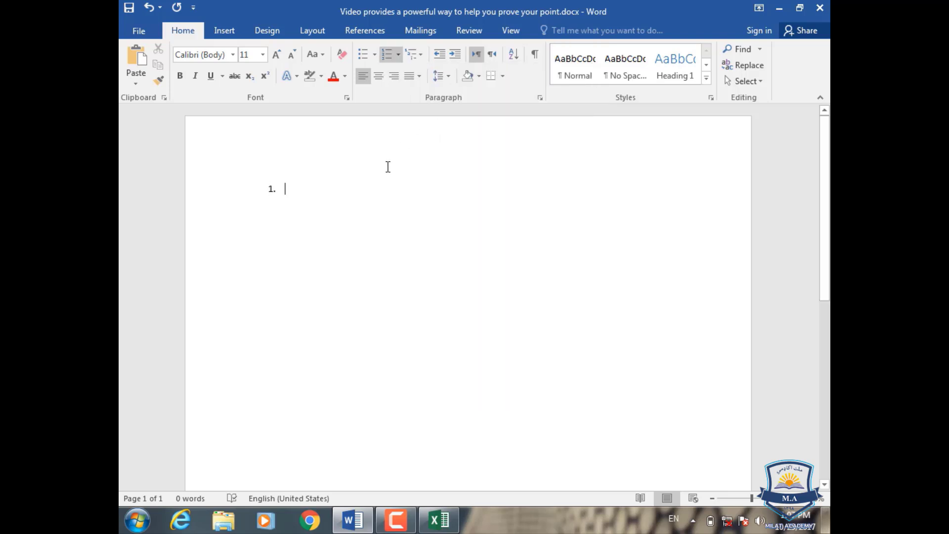
type("Kabul")
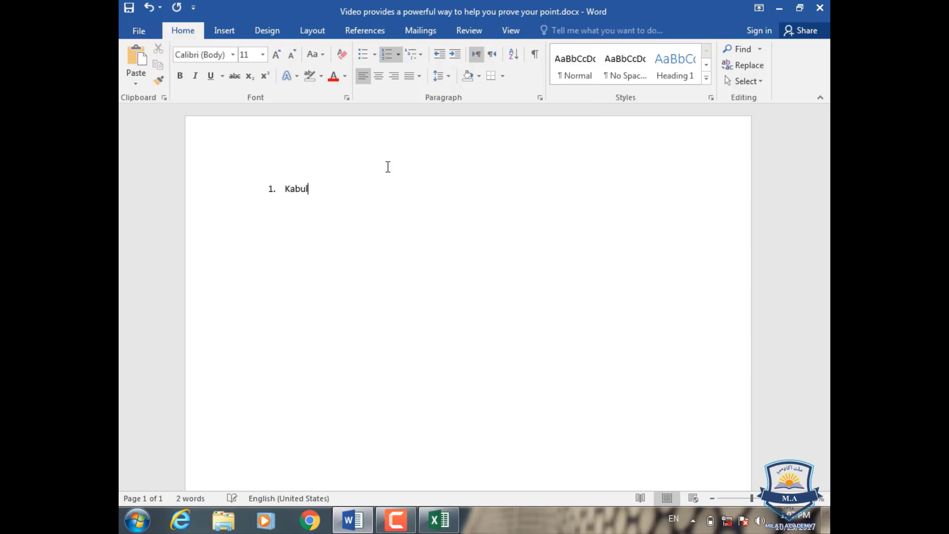
key("Return")
type("Herat")
key("Return")
key("Tab")
Clear the whole multilevel list, including its numbering and indentation
left_click(419, 66)
left_click(400, 56)
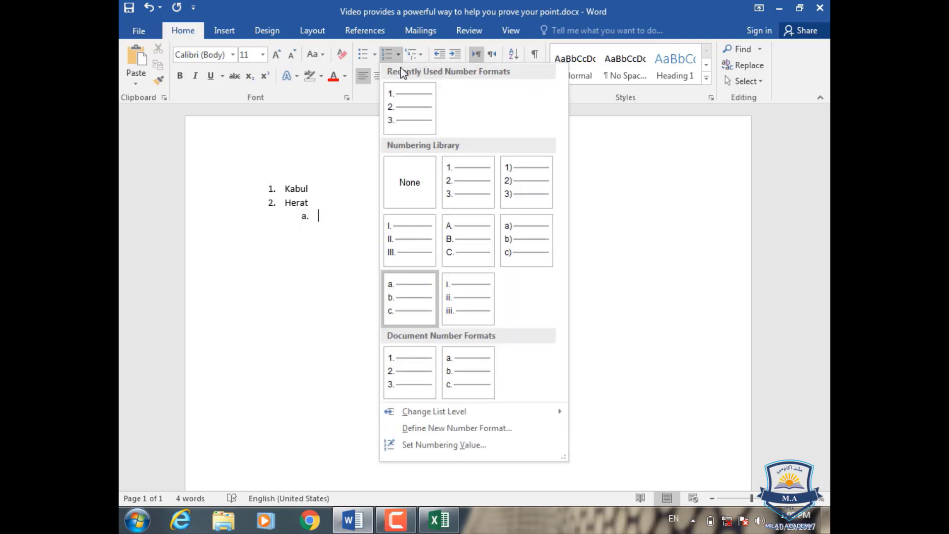
left_click(354, 146)
key("ctrl+a")
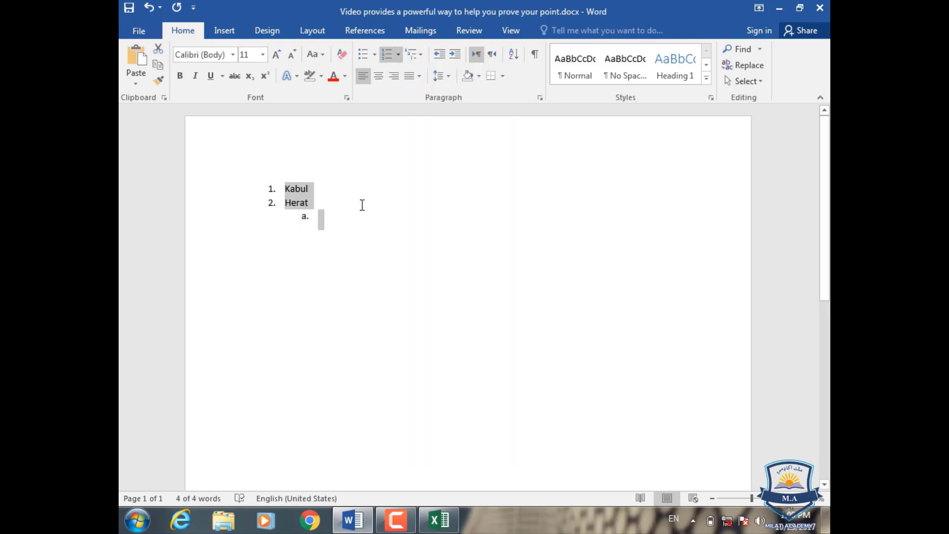
key("BackSpace")
key("BackSpace")
key("BackSpace")
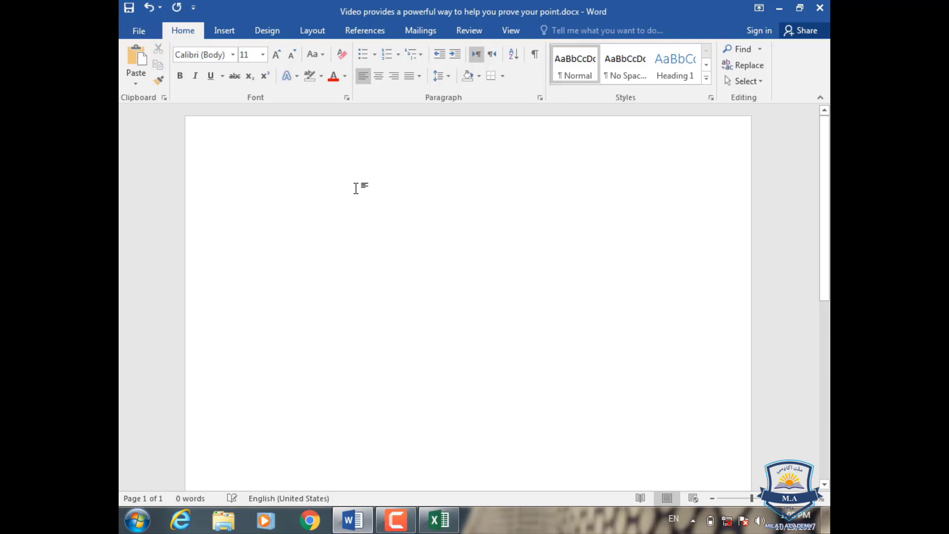
Generate sample paragraphs in the empty document with =rand()
type("=")
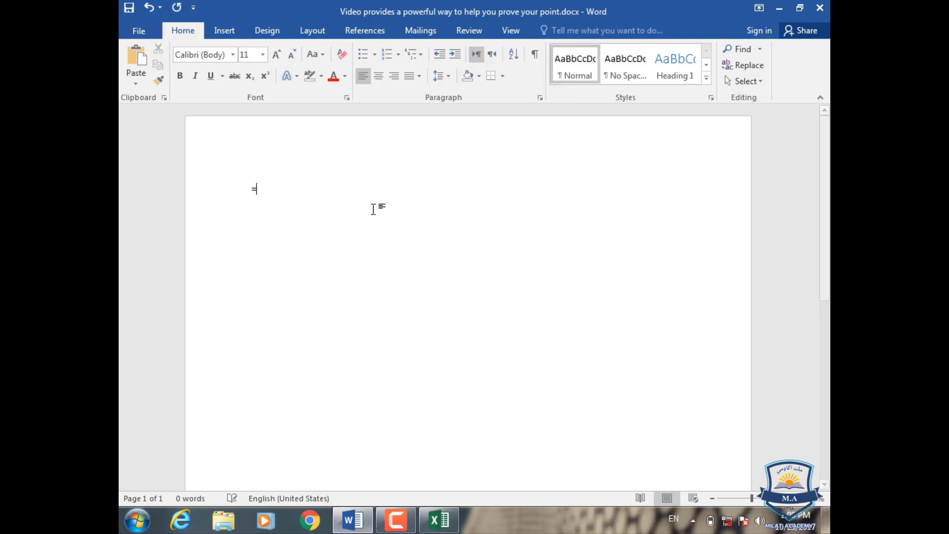
type("rand()")
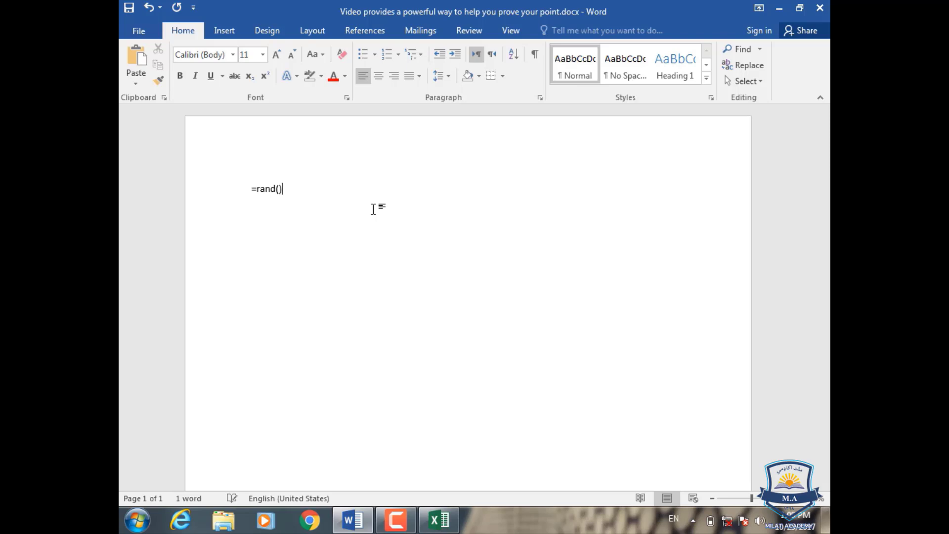
key("Return")
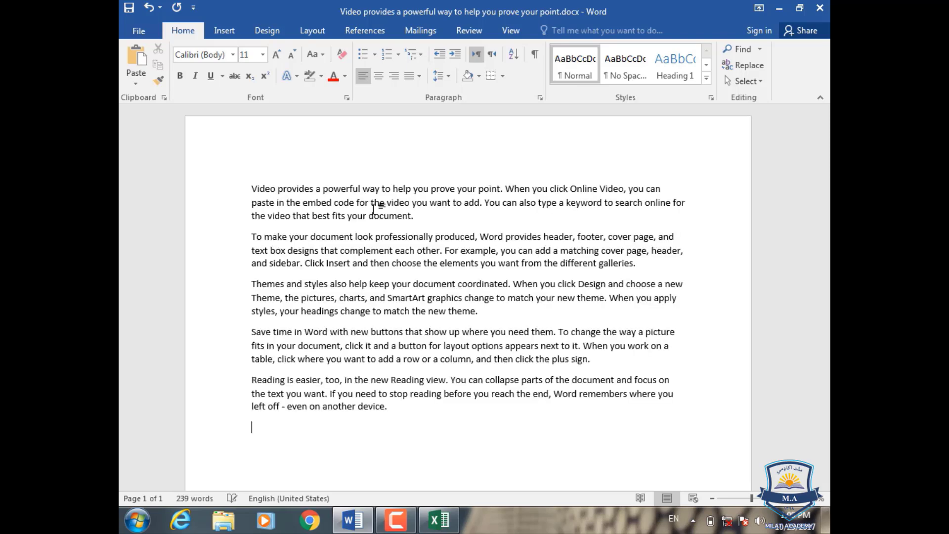
Center all the sample paragraphs, and realign them to the right margin
left_click_drag(390, 410, 262, 187)
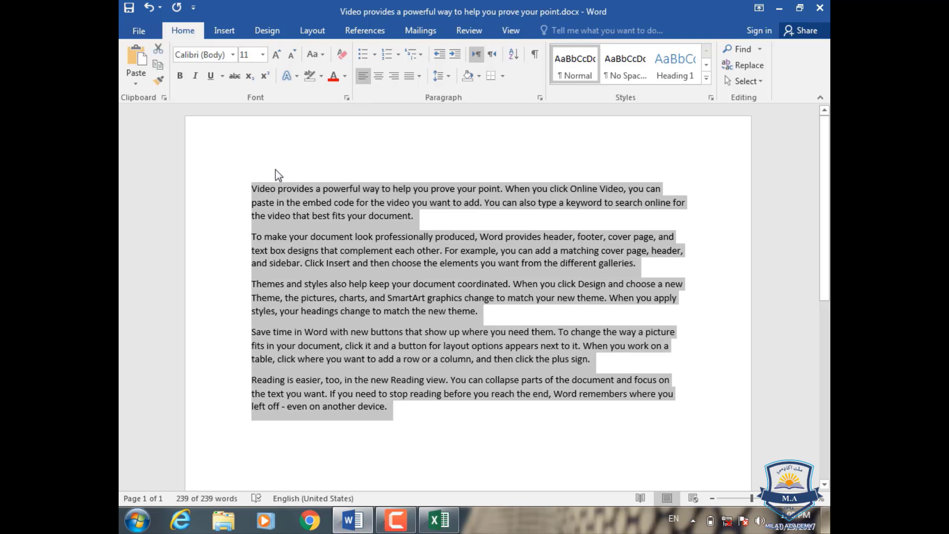
left_click(378, 76)
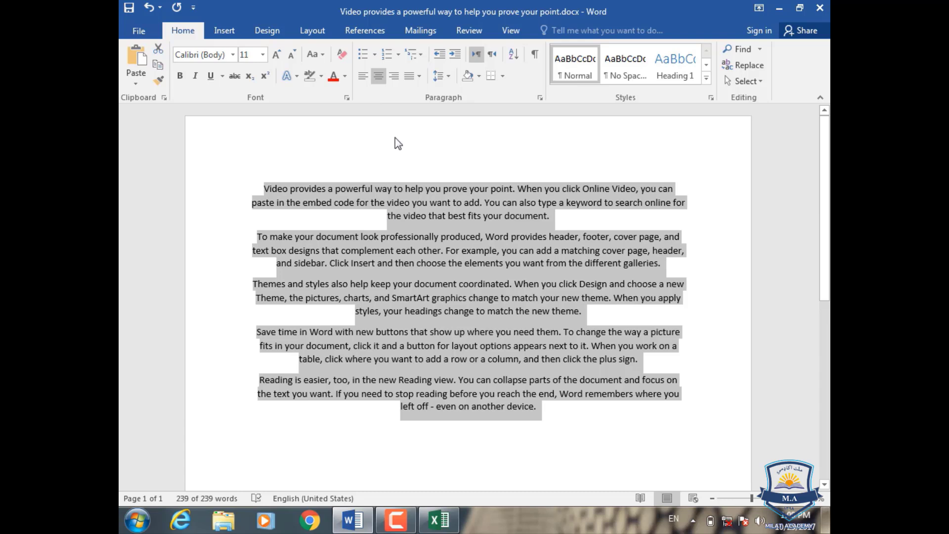
left_click(395, 78)
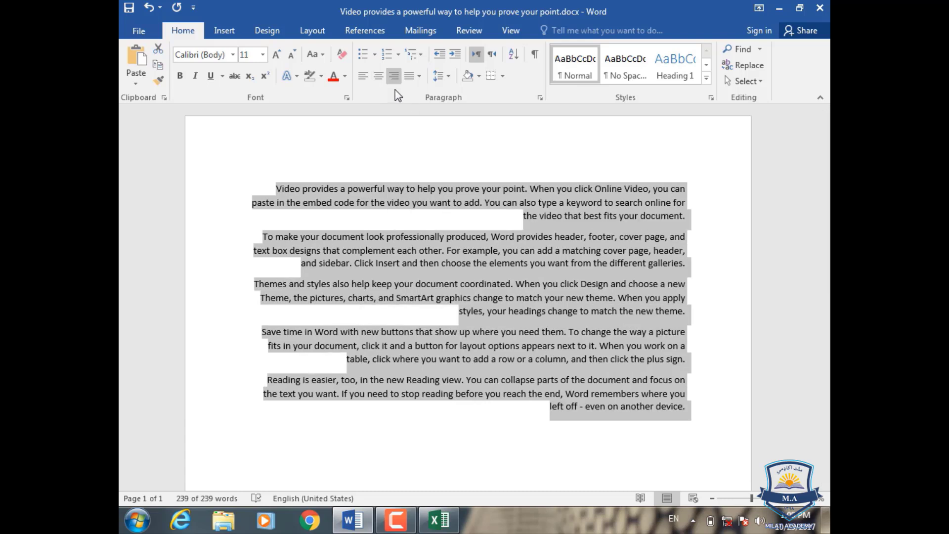
Apply Justify, Justify Low, Justify Medium and finally Justify High to all the sample paragraphs, and deselect the text
left_click(418, 79)
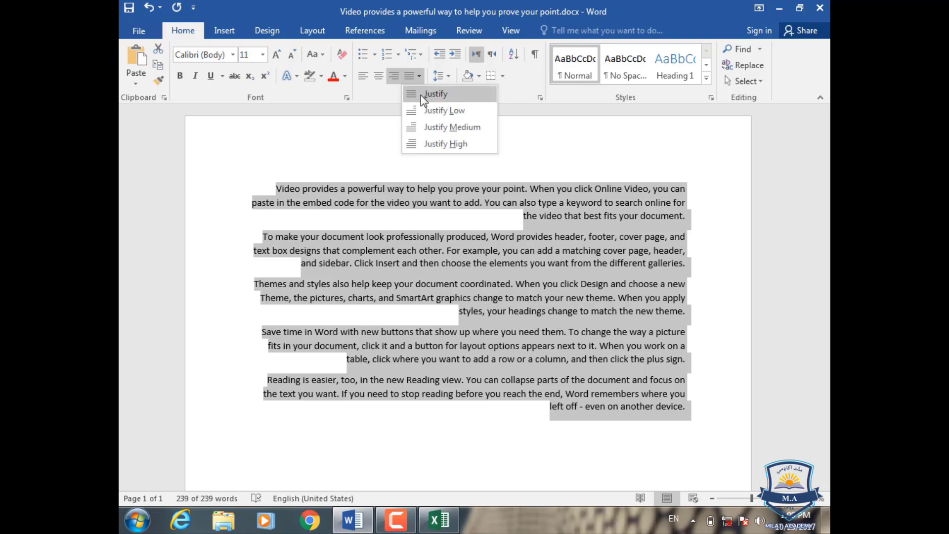
left_click(420, 95)
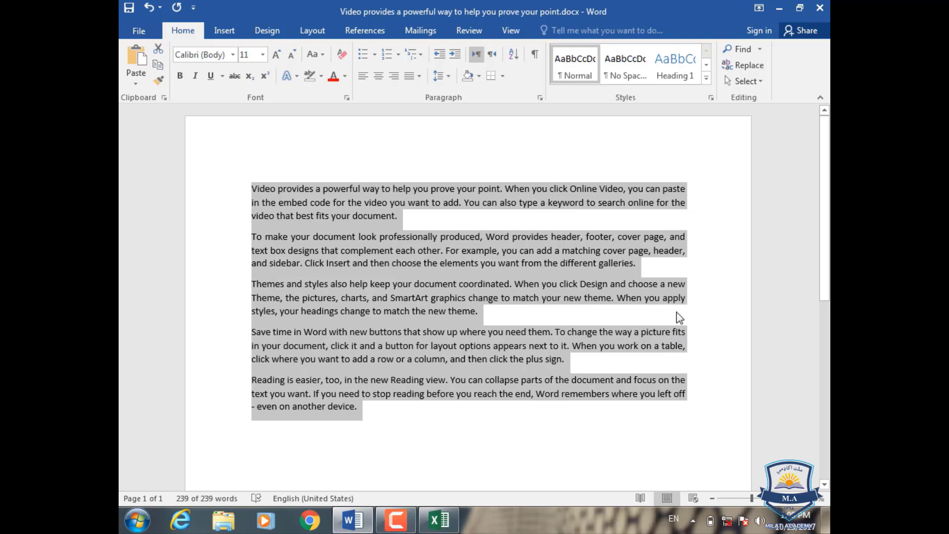
left_click(419, 75)
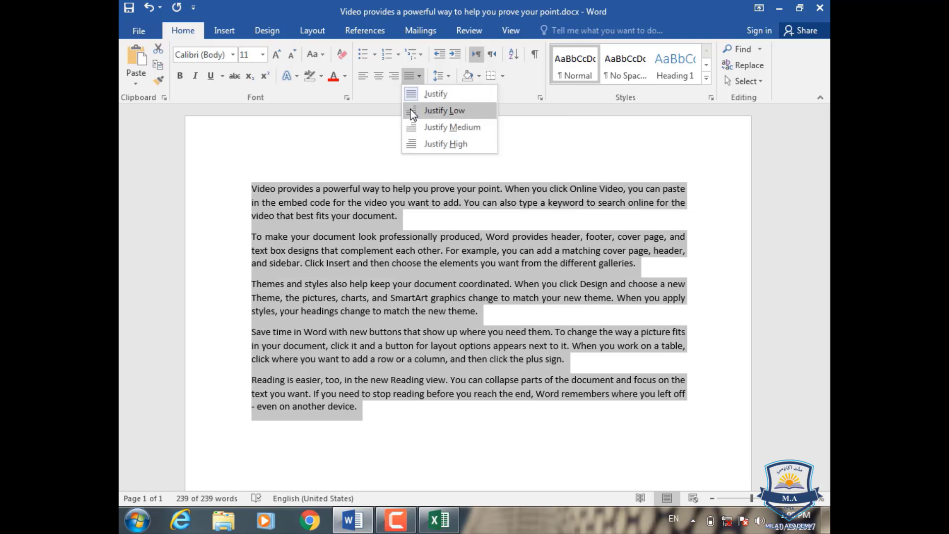
left_click(410, 110)
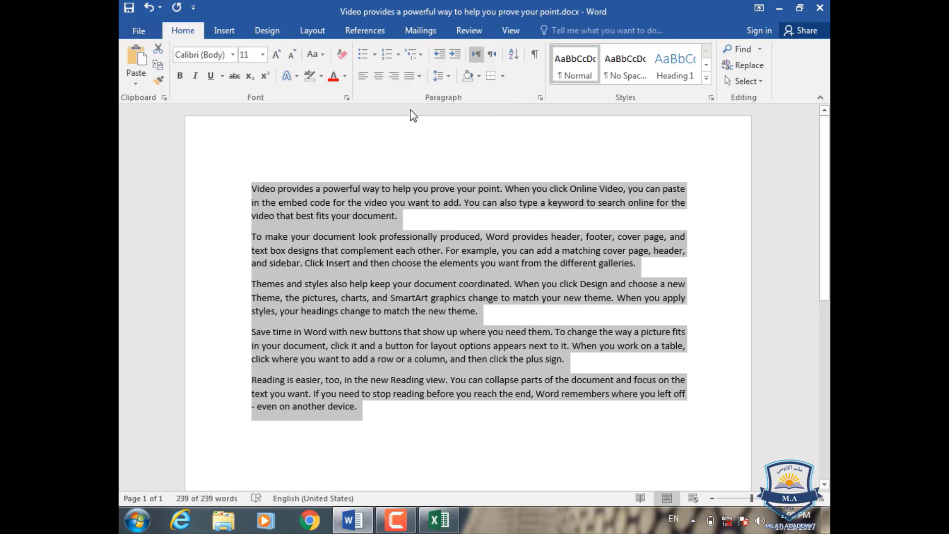
left_click(418, 76)
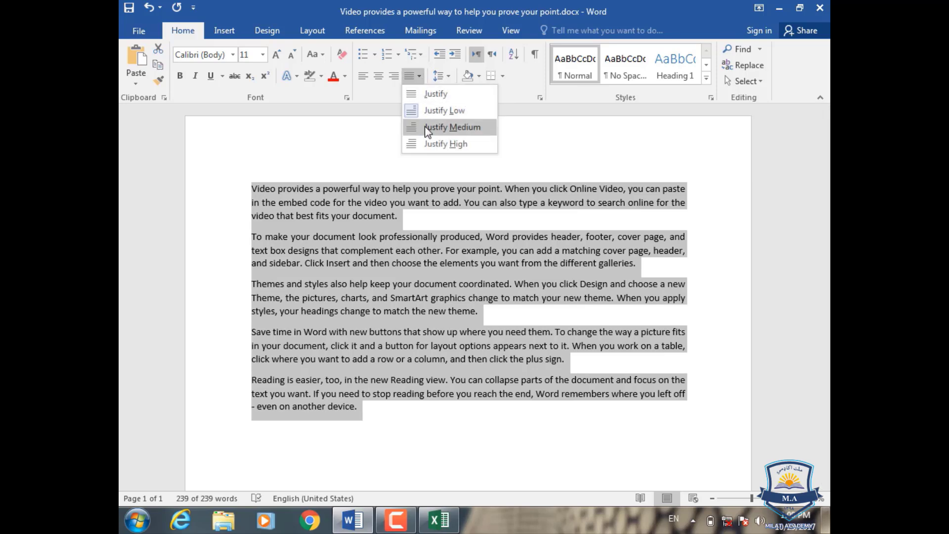
left_click(425, 126)
left_click(419, 76)
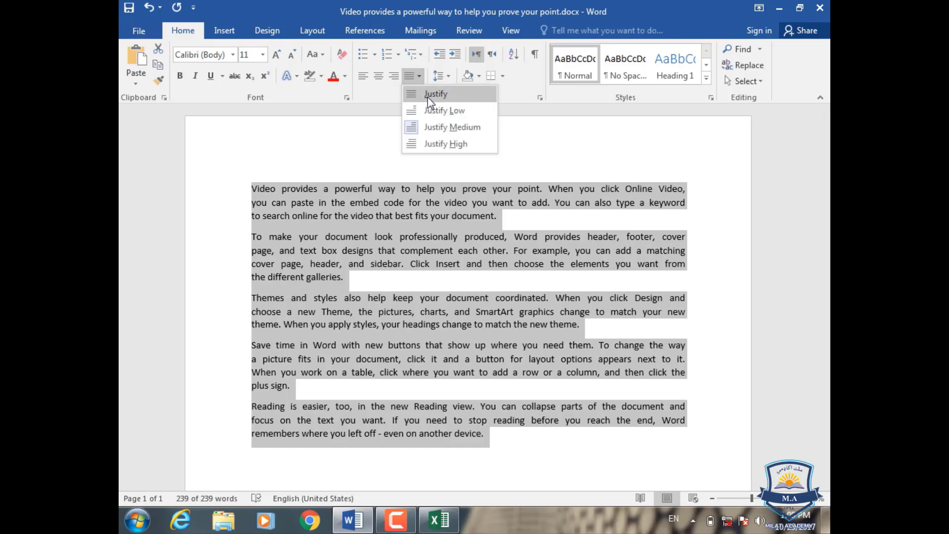
left_click(434, 144)
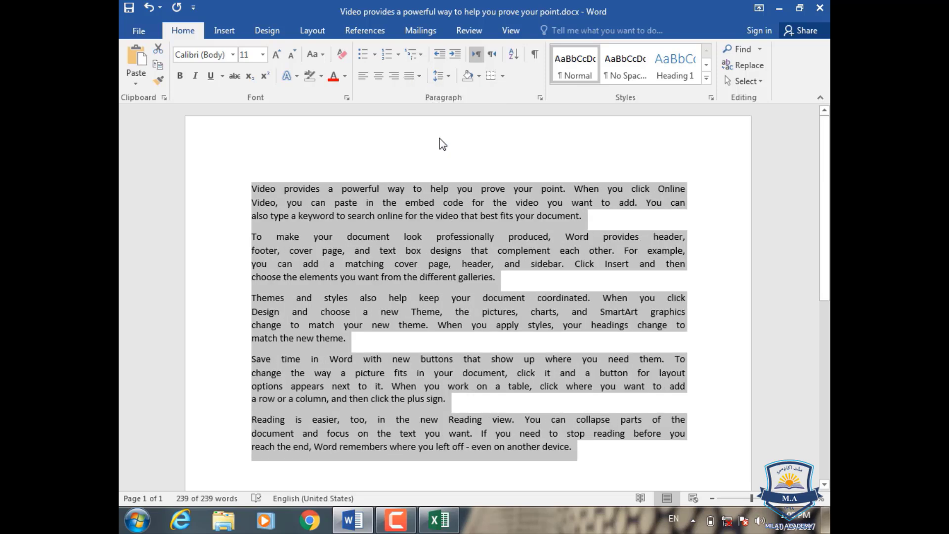
left_click(409, 186)
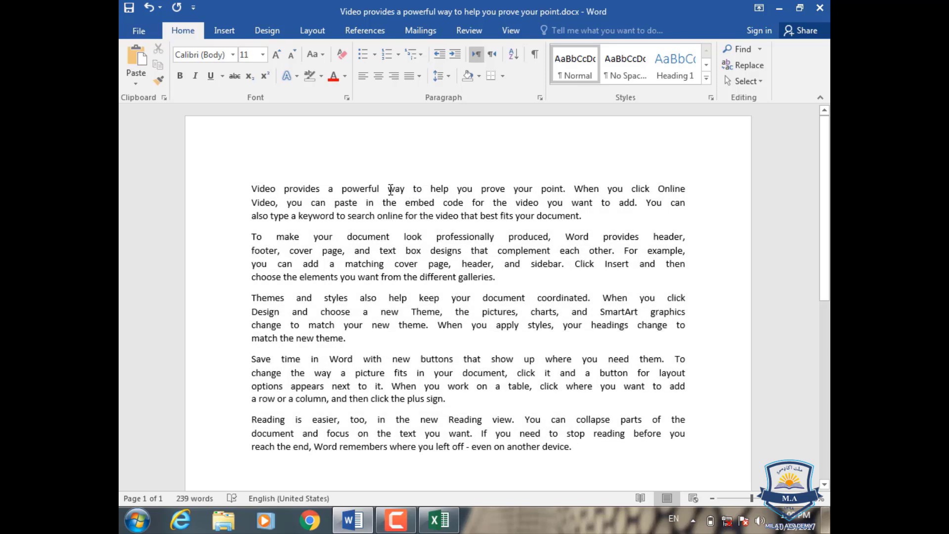
left_click(342, 188)
left_click(329, 188)
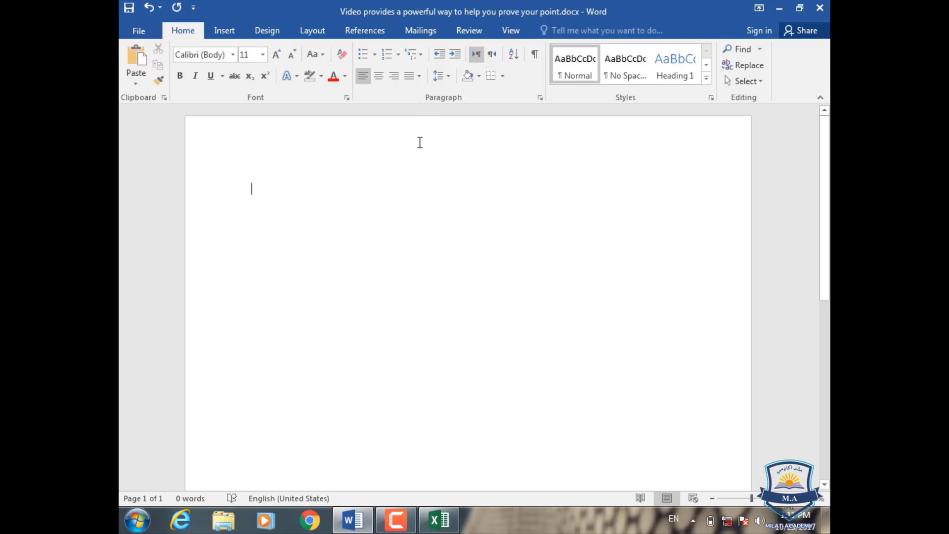
Switch the input language to Pashto, enter a sample first name, and make it bold and italic
key("alt+shift")
type("احمد")
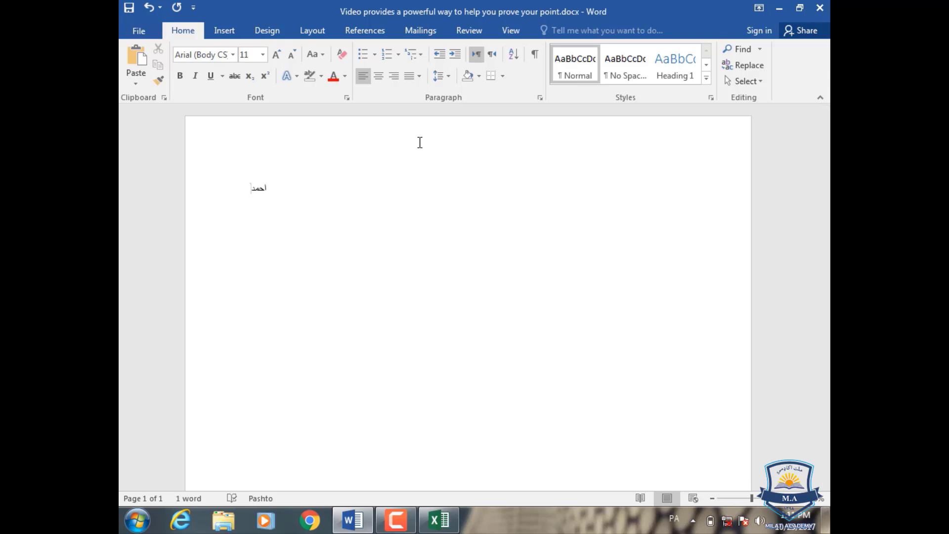
key("ctrl+a")
left_click(178, 76)
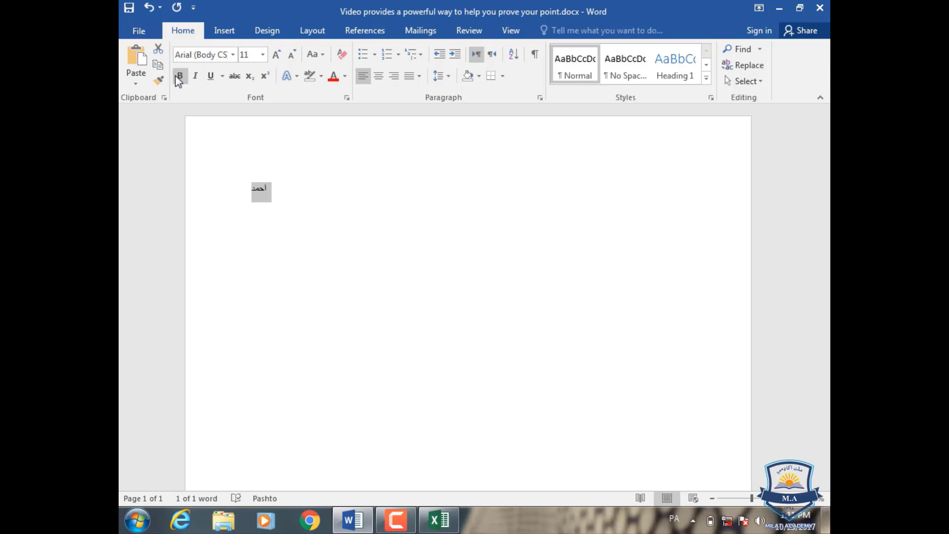
left_click(196, 76)
Enlarge the Pashto name in steps and reduce it to font size 18, leaving its letter case as is
left_click(275, 56)
left_click(275, 56)
left_click(275, 56)
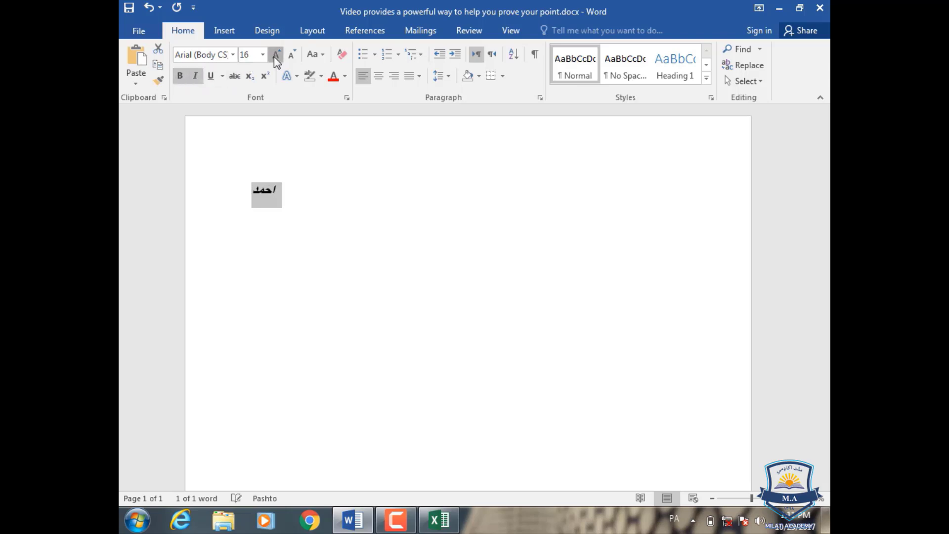
left_click(276, 55)
left_click(275, 55)
left_click(275, 55)
left_click(276, 55)
left_click(290, 56)
left_click(290, 55)
left_click(290, 55)
left_click(322, 58)
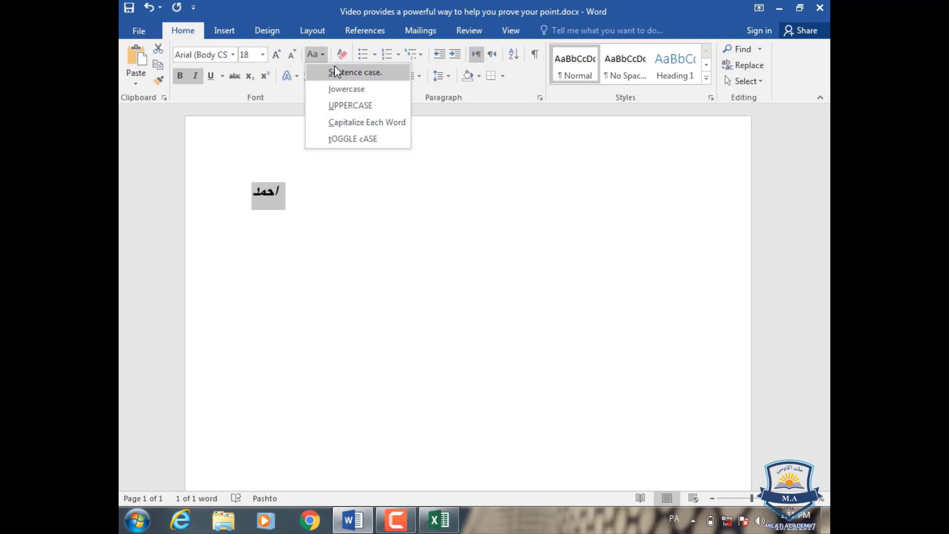
left_click(275, 90)
Style the Pashto name with the blue shadowed text effect, a gold font color and strikethrough
left_click(296, 79)
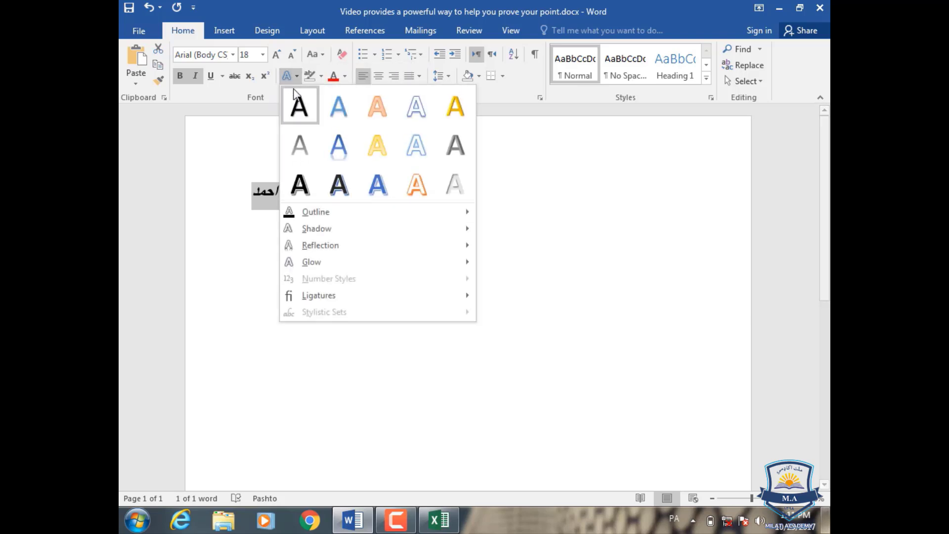
left_click(335, 106)
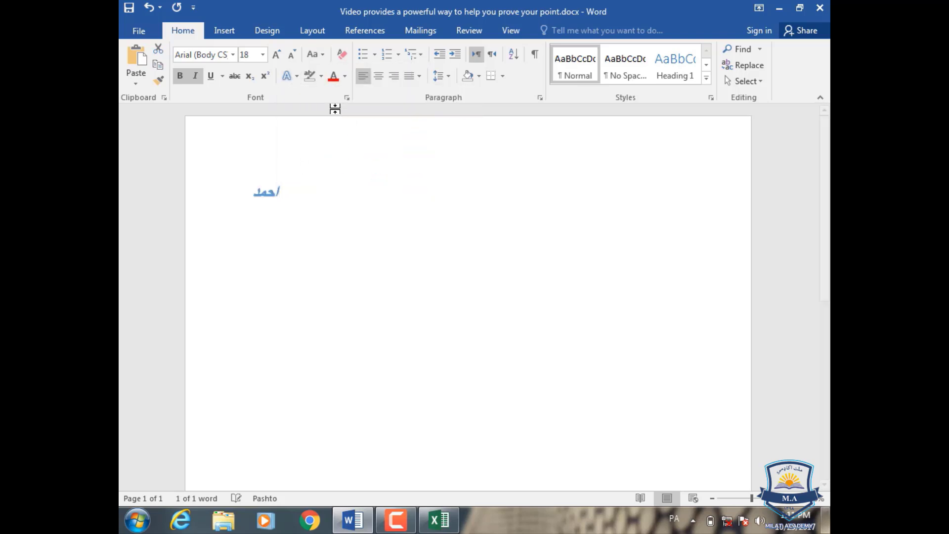
left_click(344, 76)
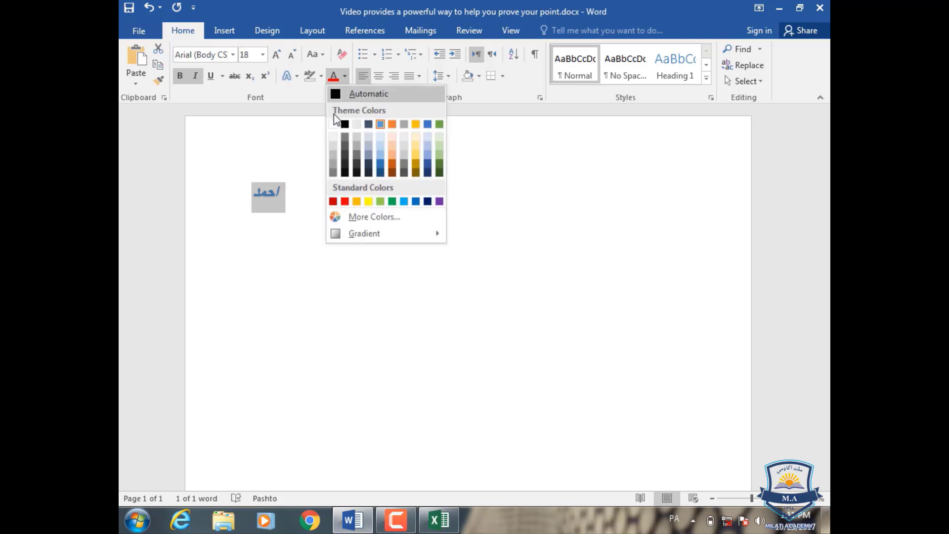
left_click(415, 124)
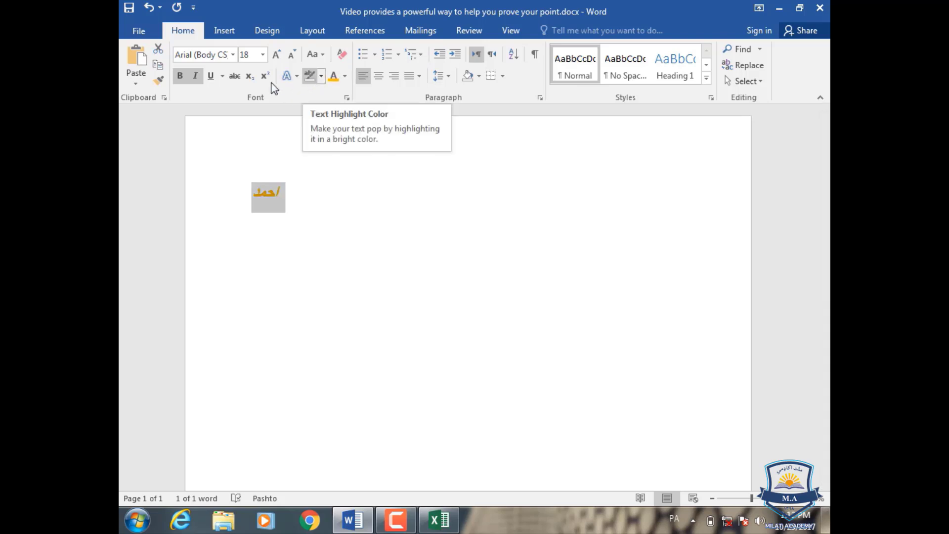
left_click(236, 77)
left_click(317, 188)
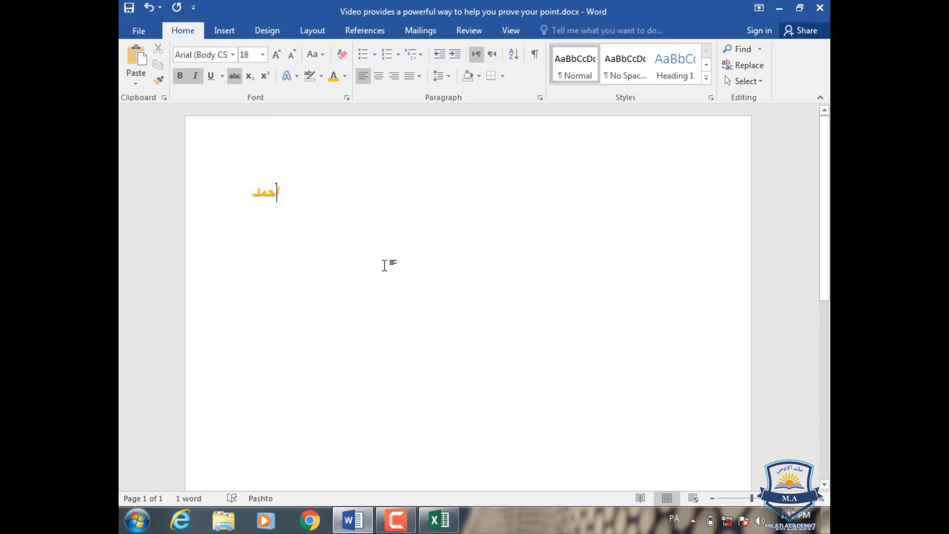